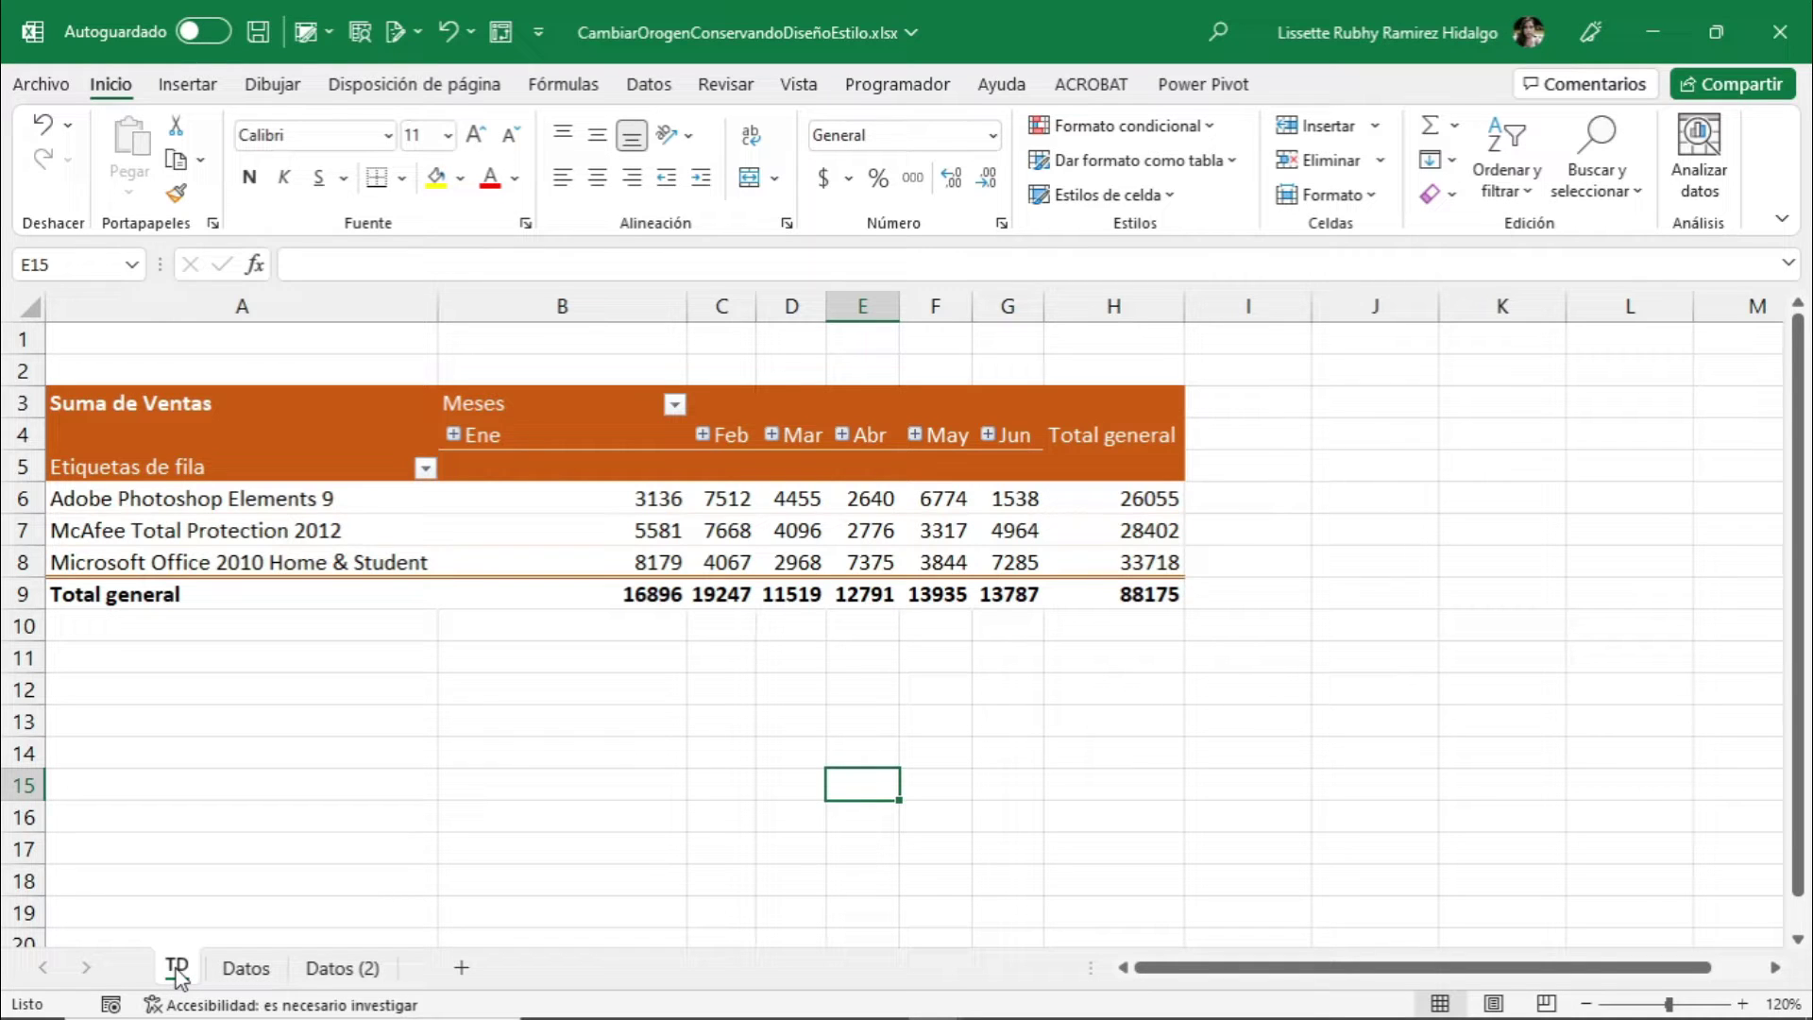
Duplicate the TD sheet and place the copy between the Datos and Datos (2) sheets
drag(175, 973, 177, 975)
drag(177, 973, 319, 973)
drag(319, 973, 325, 973)
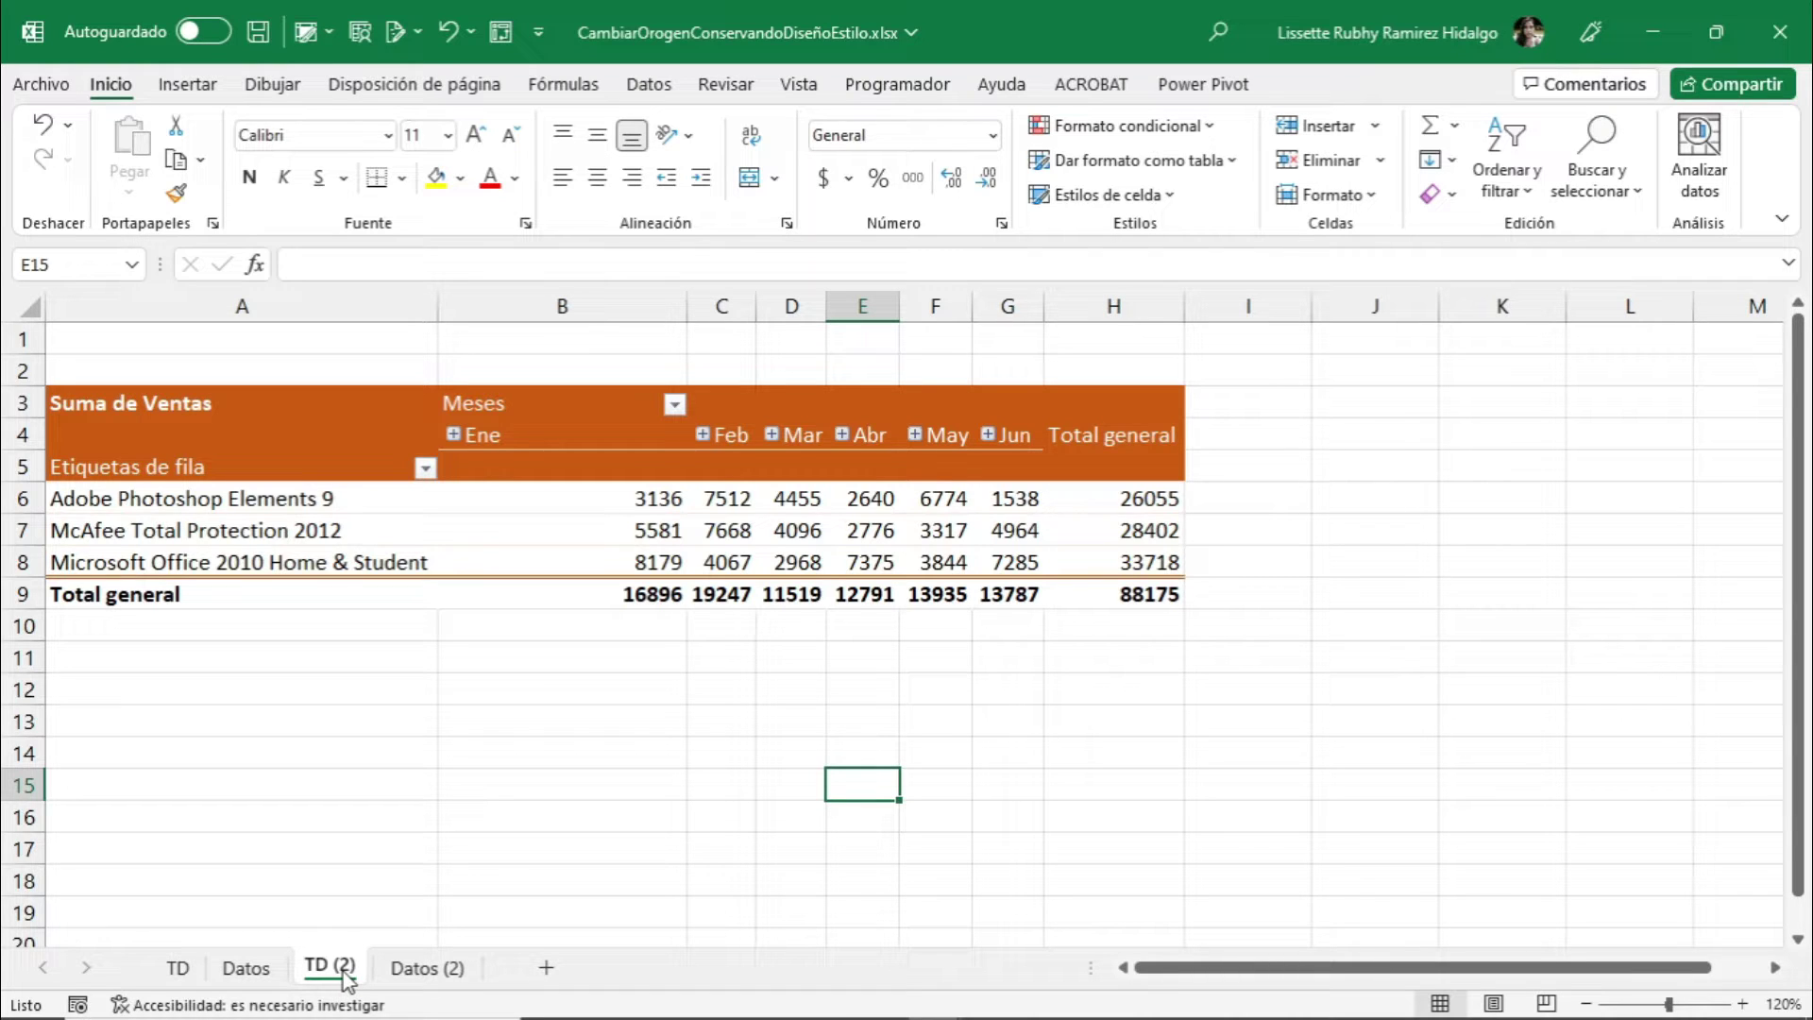
double_click(344, 973)
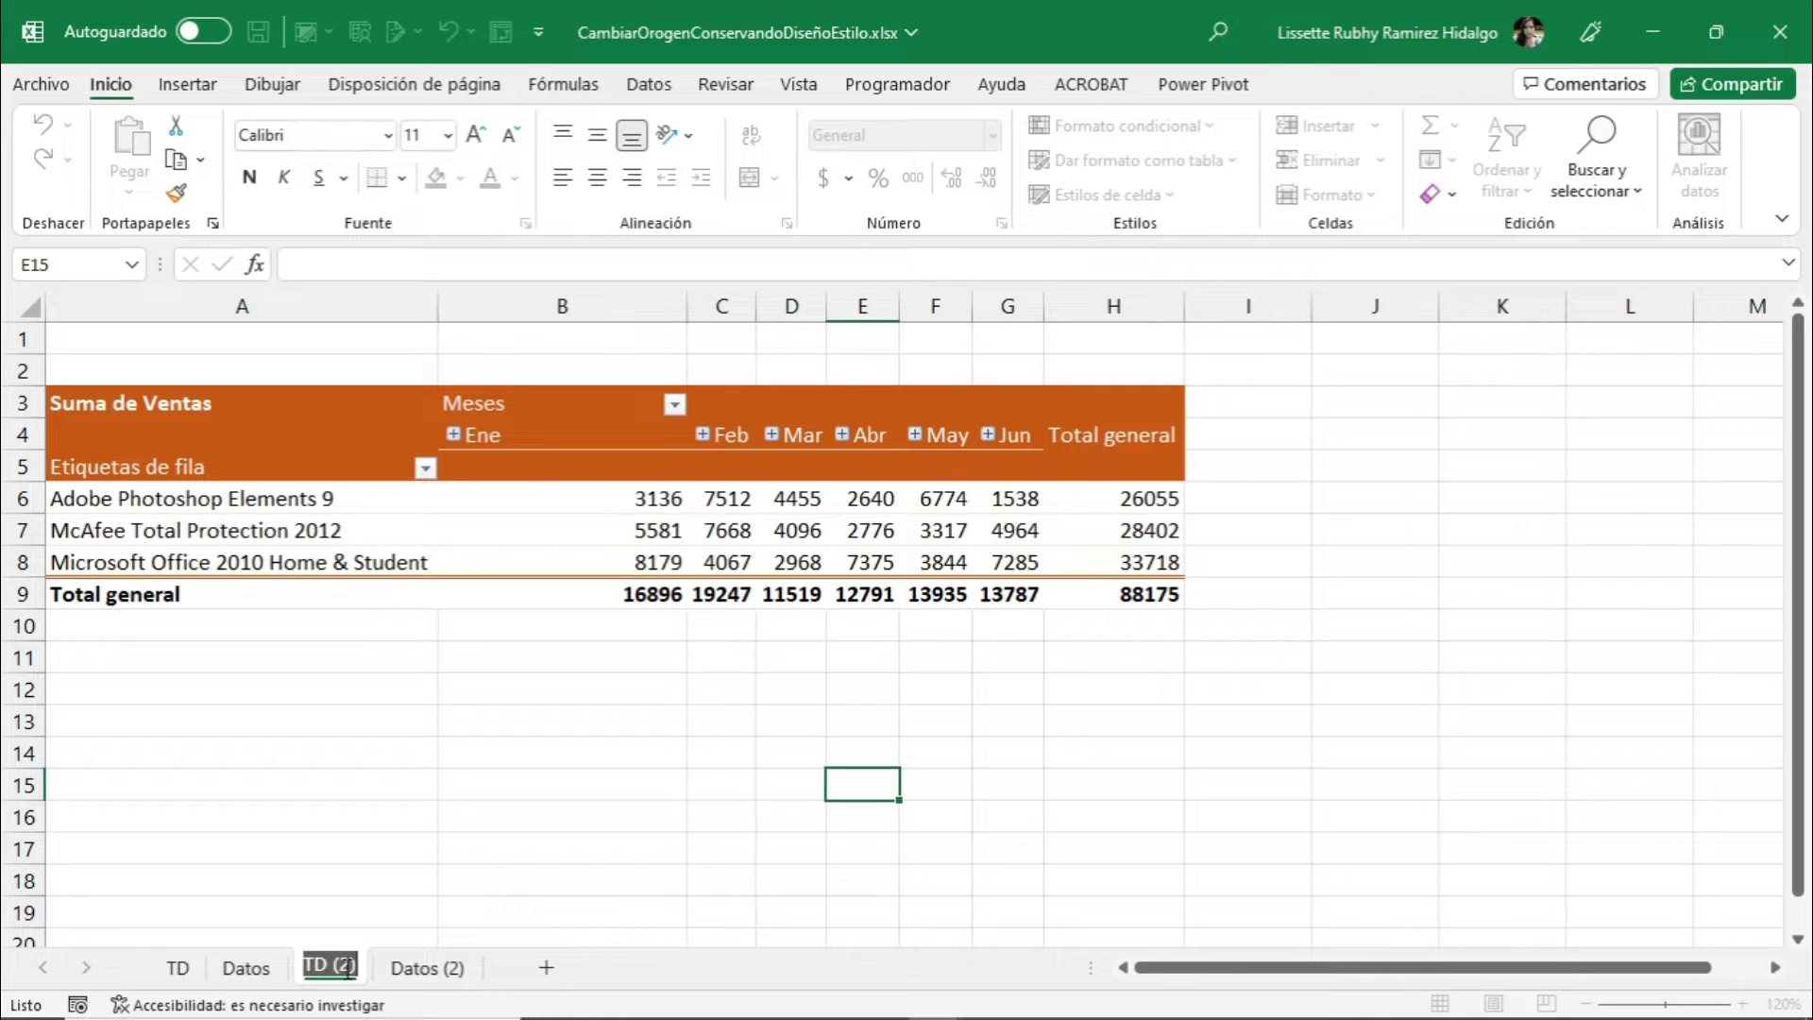
click(357, 963)
key(Return)
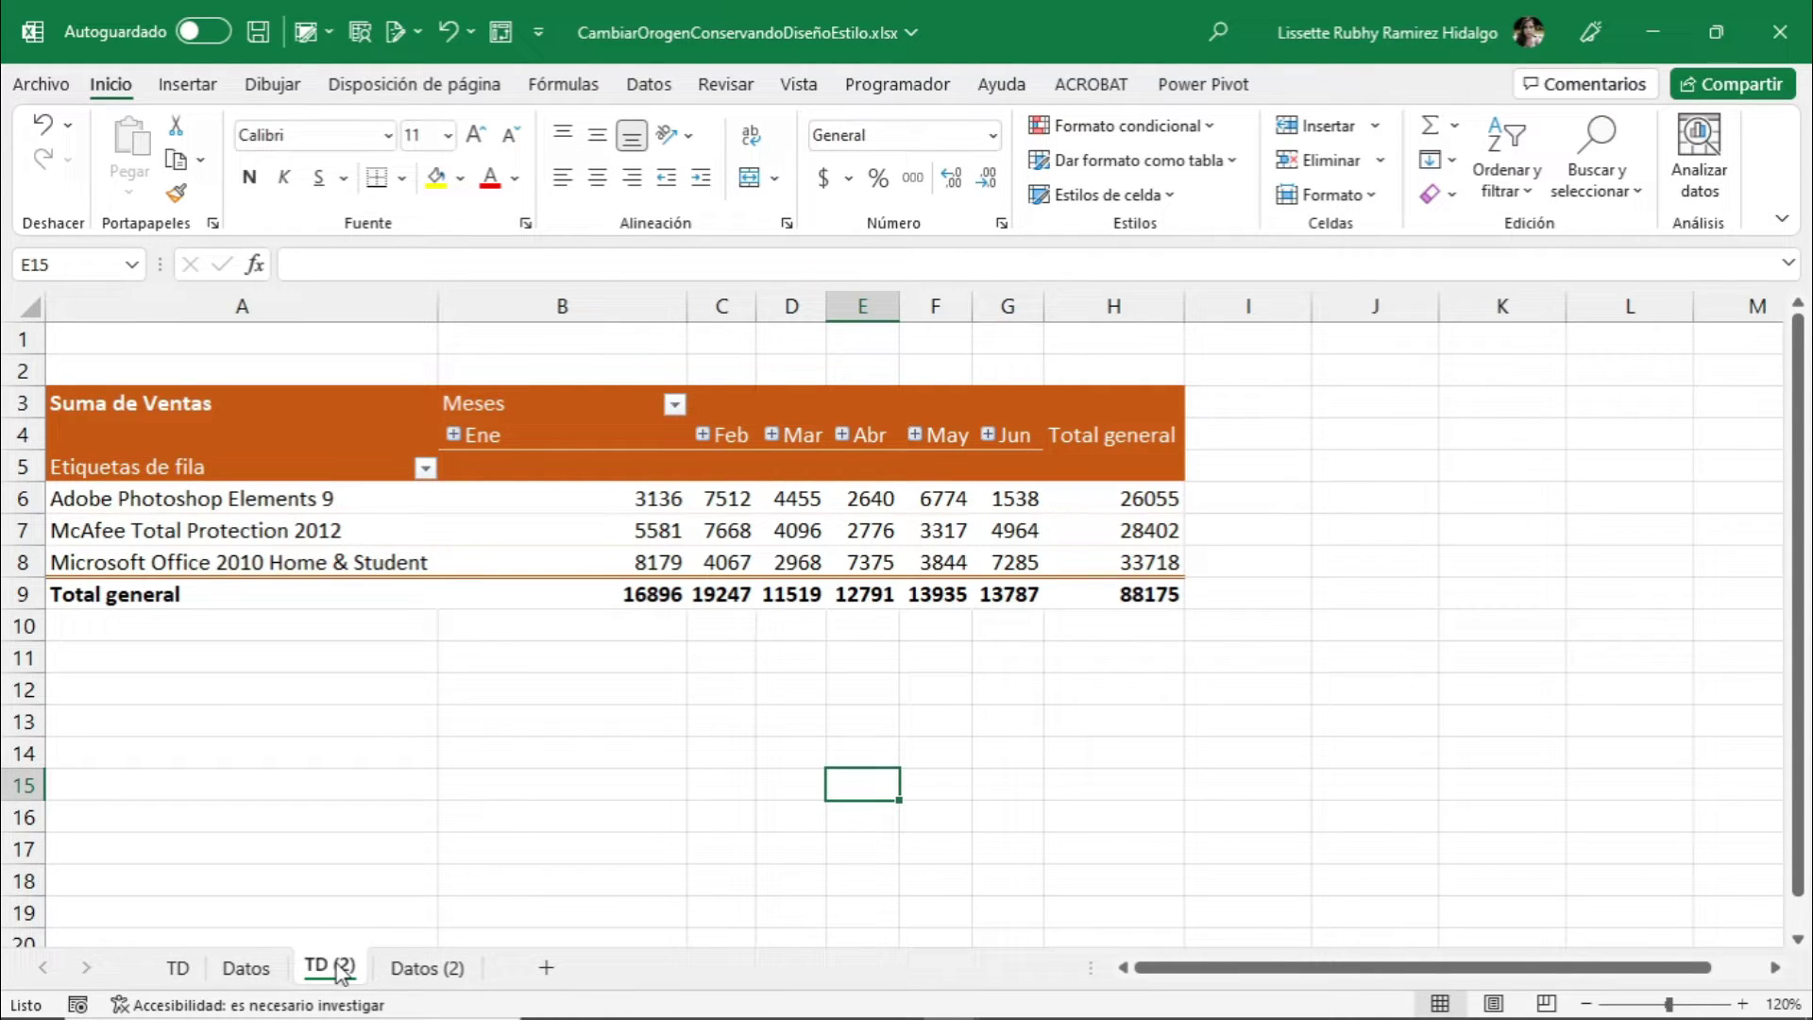
Compare the pivot tables on TD and TD (2), and review the product sales records on Datos (2)
click(177, 967)
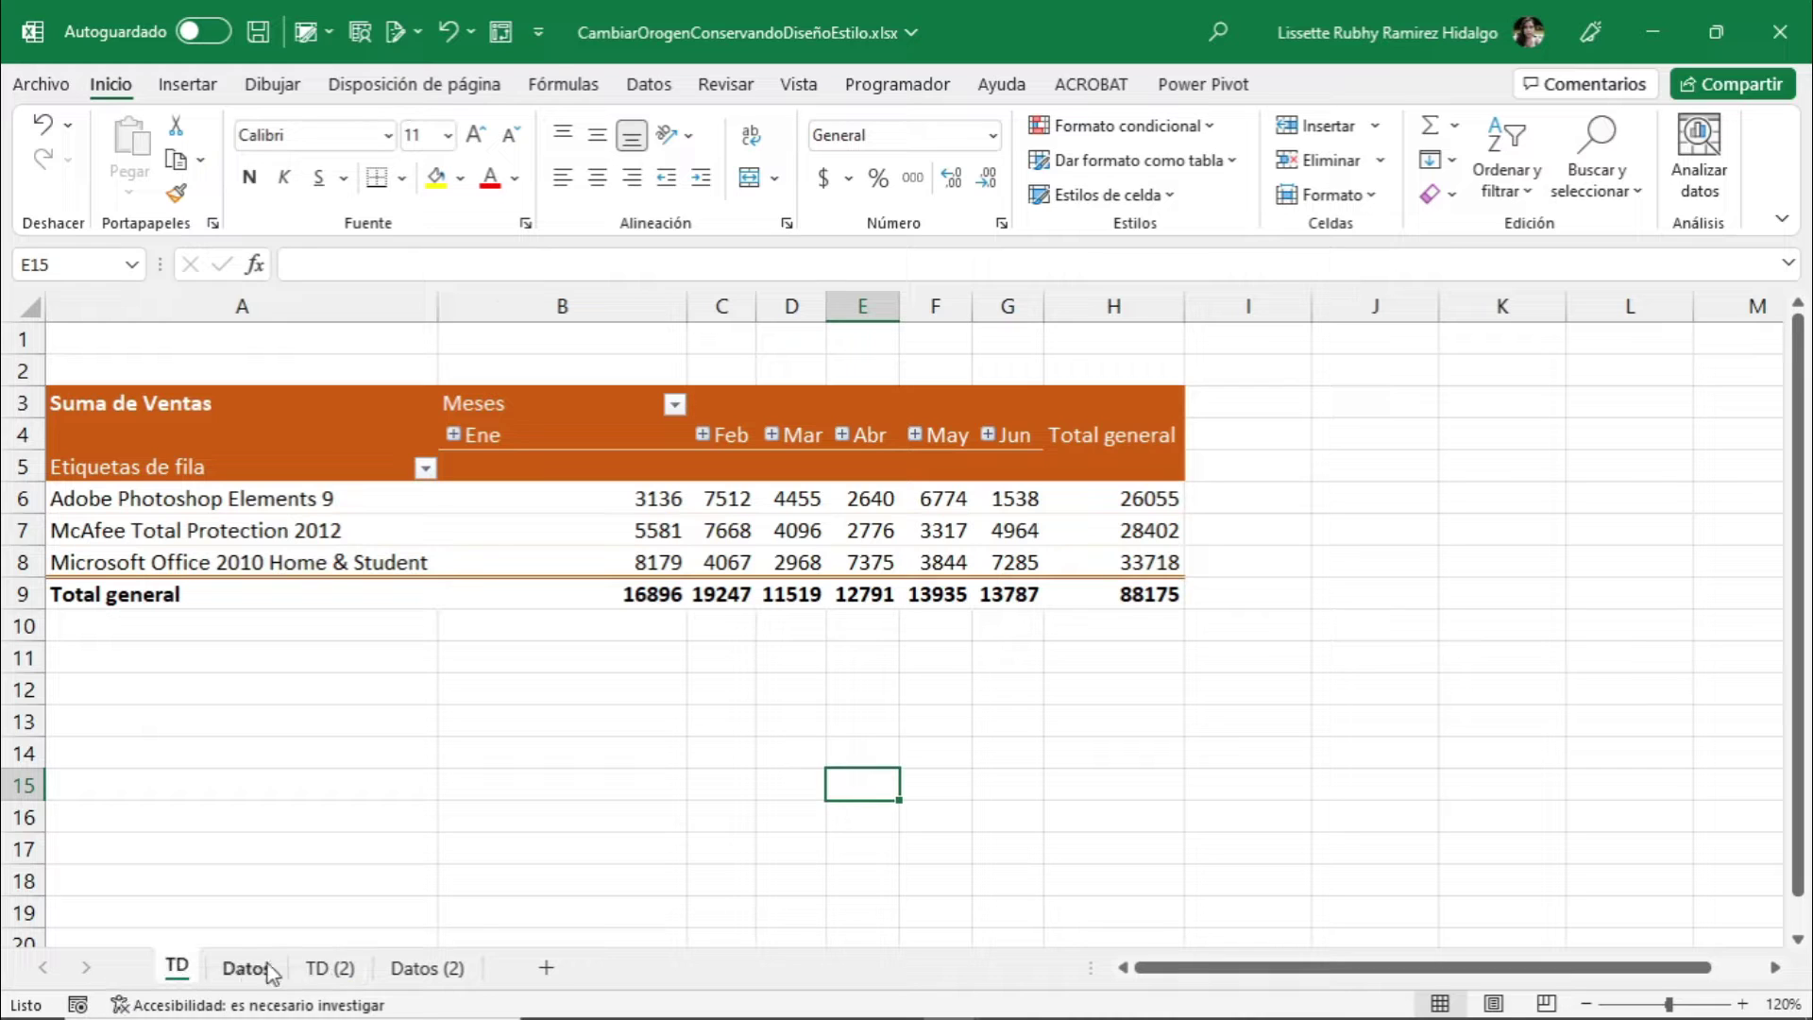
click(332, 969)
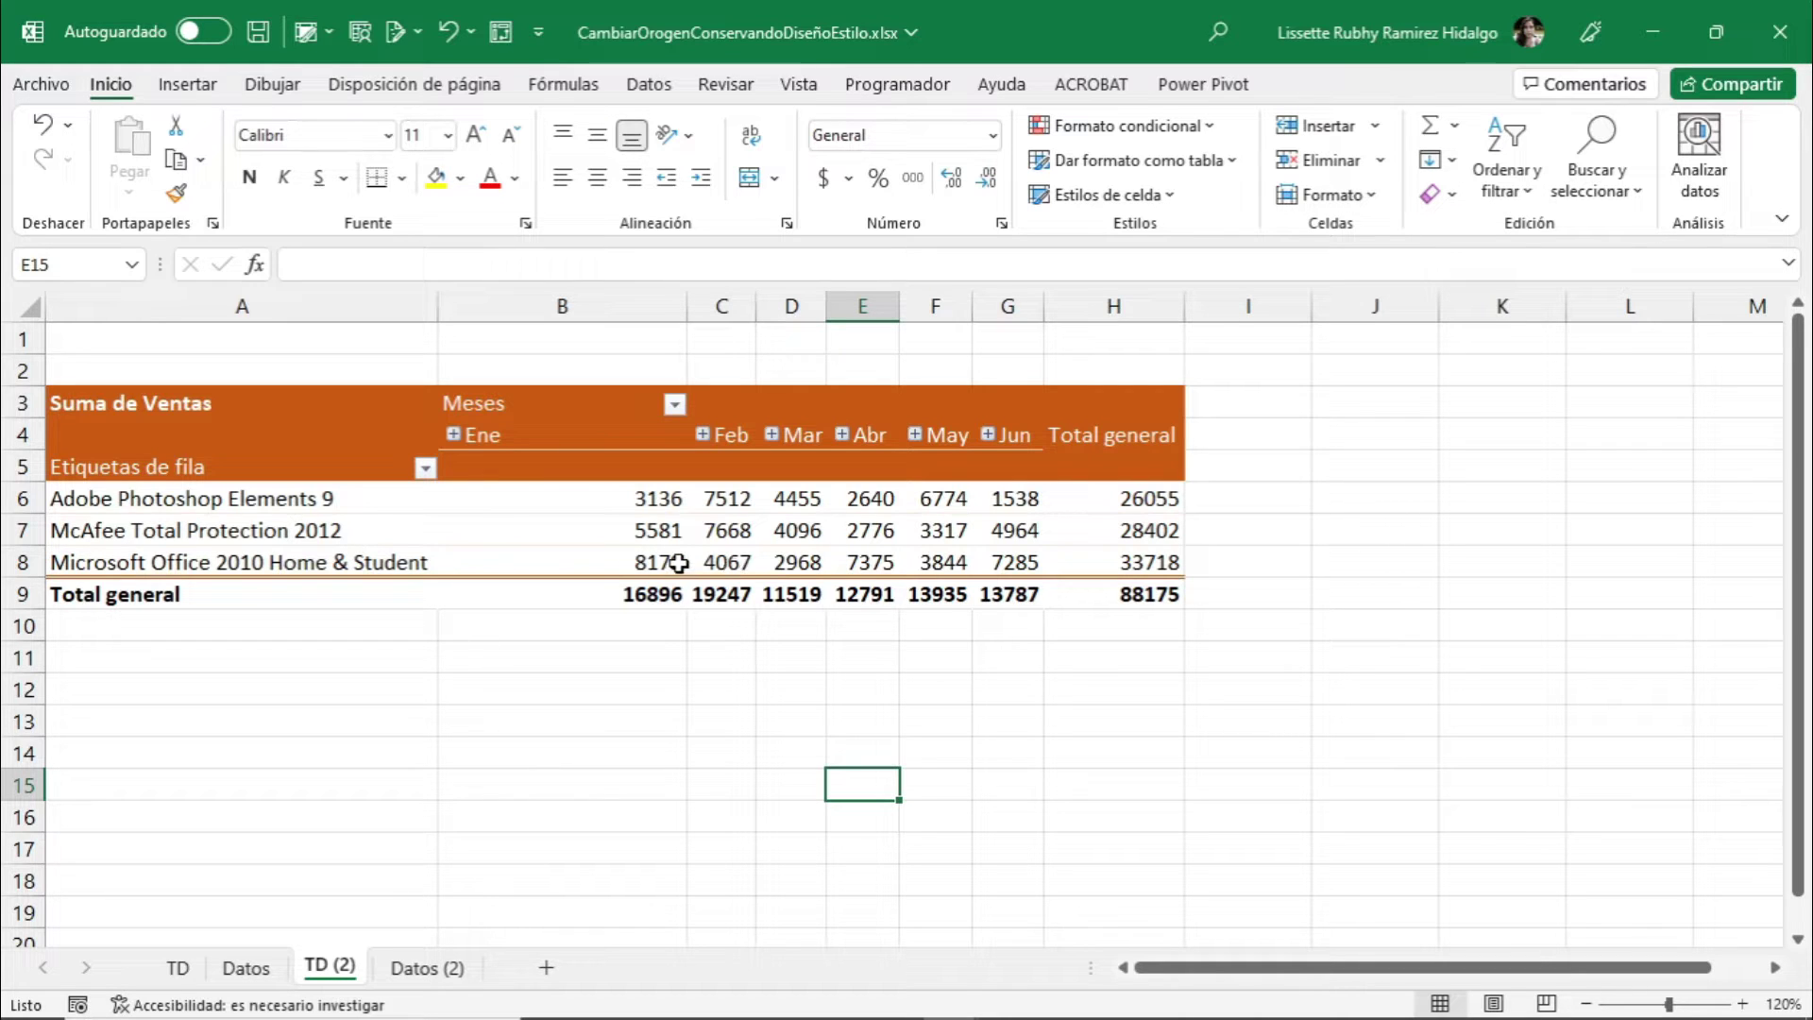
mouse_move(679, 564)
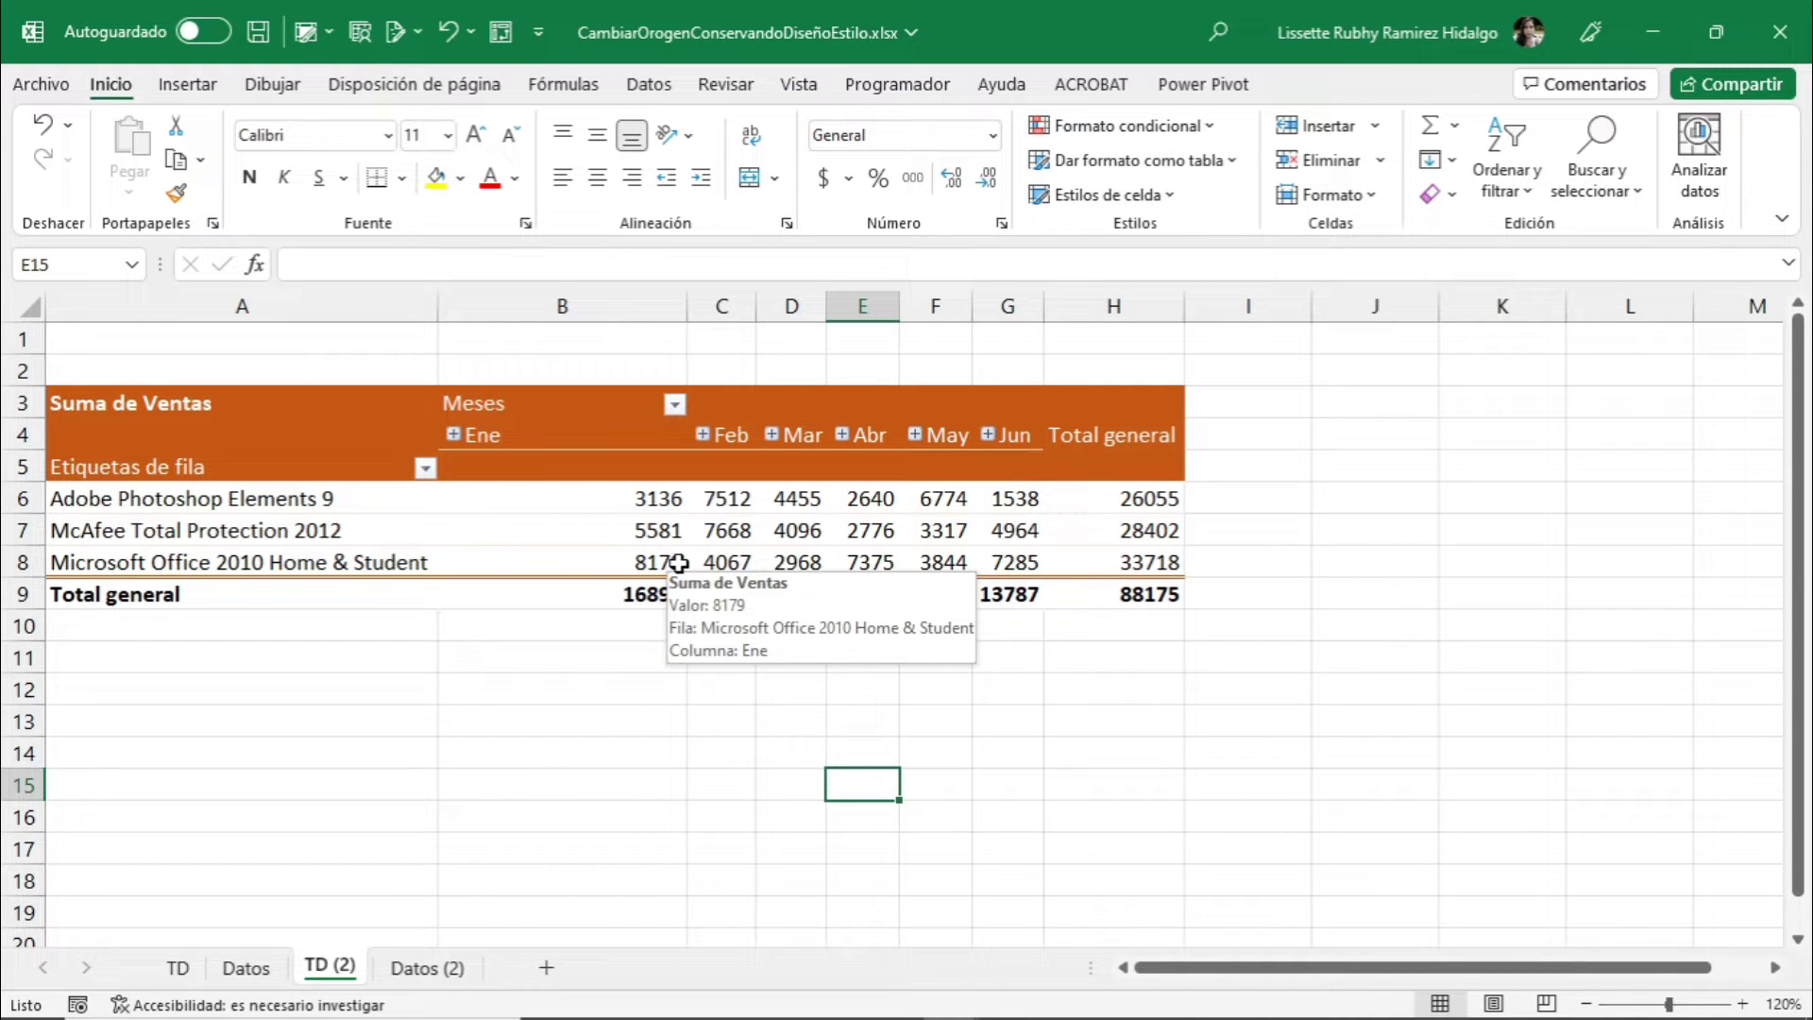
click(440, 968)
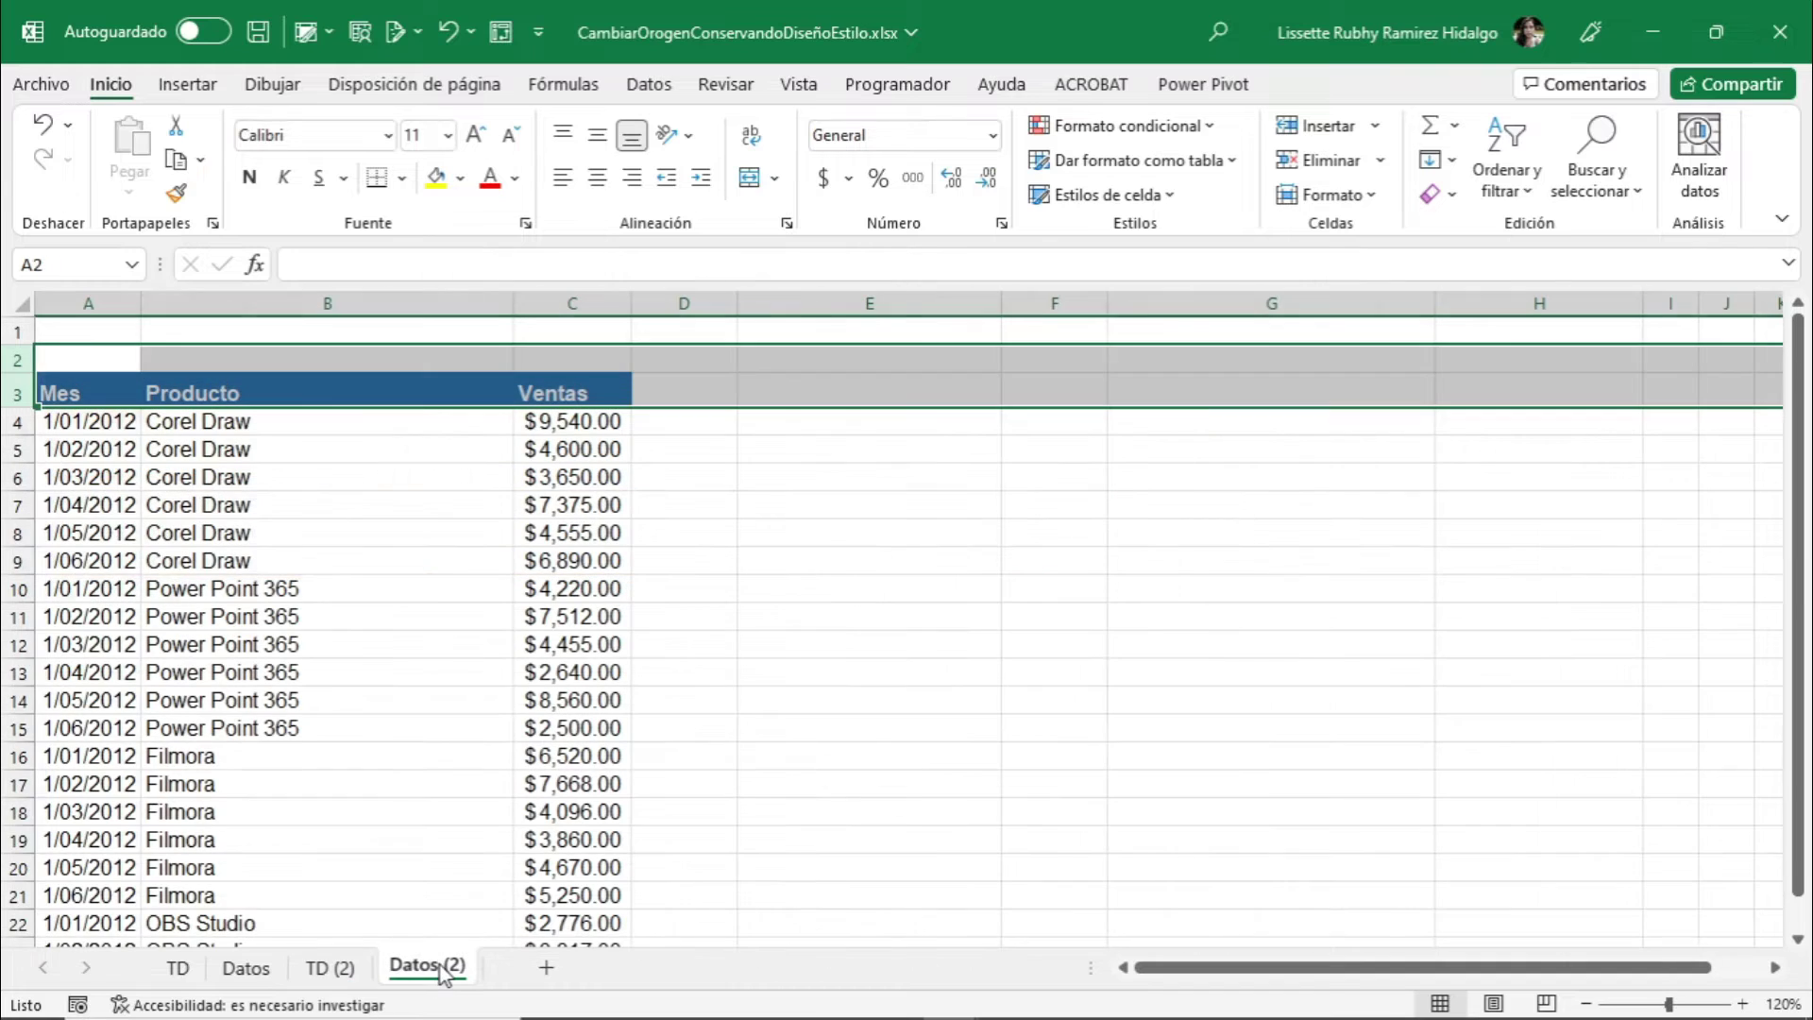
click(359, 978)
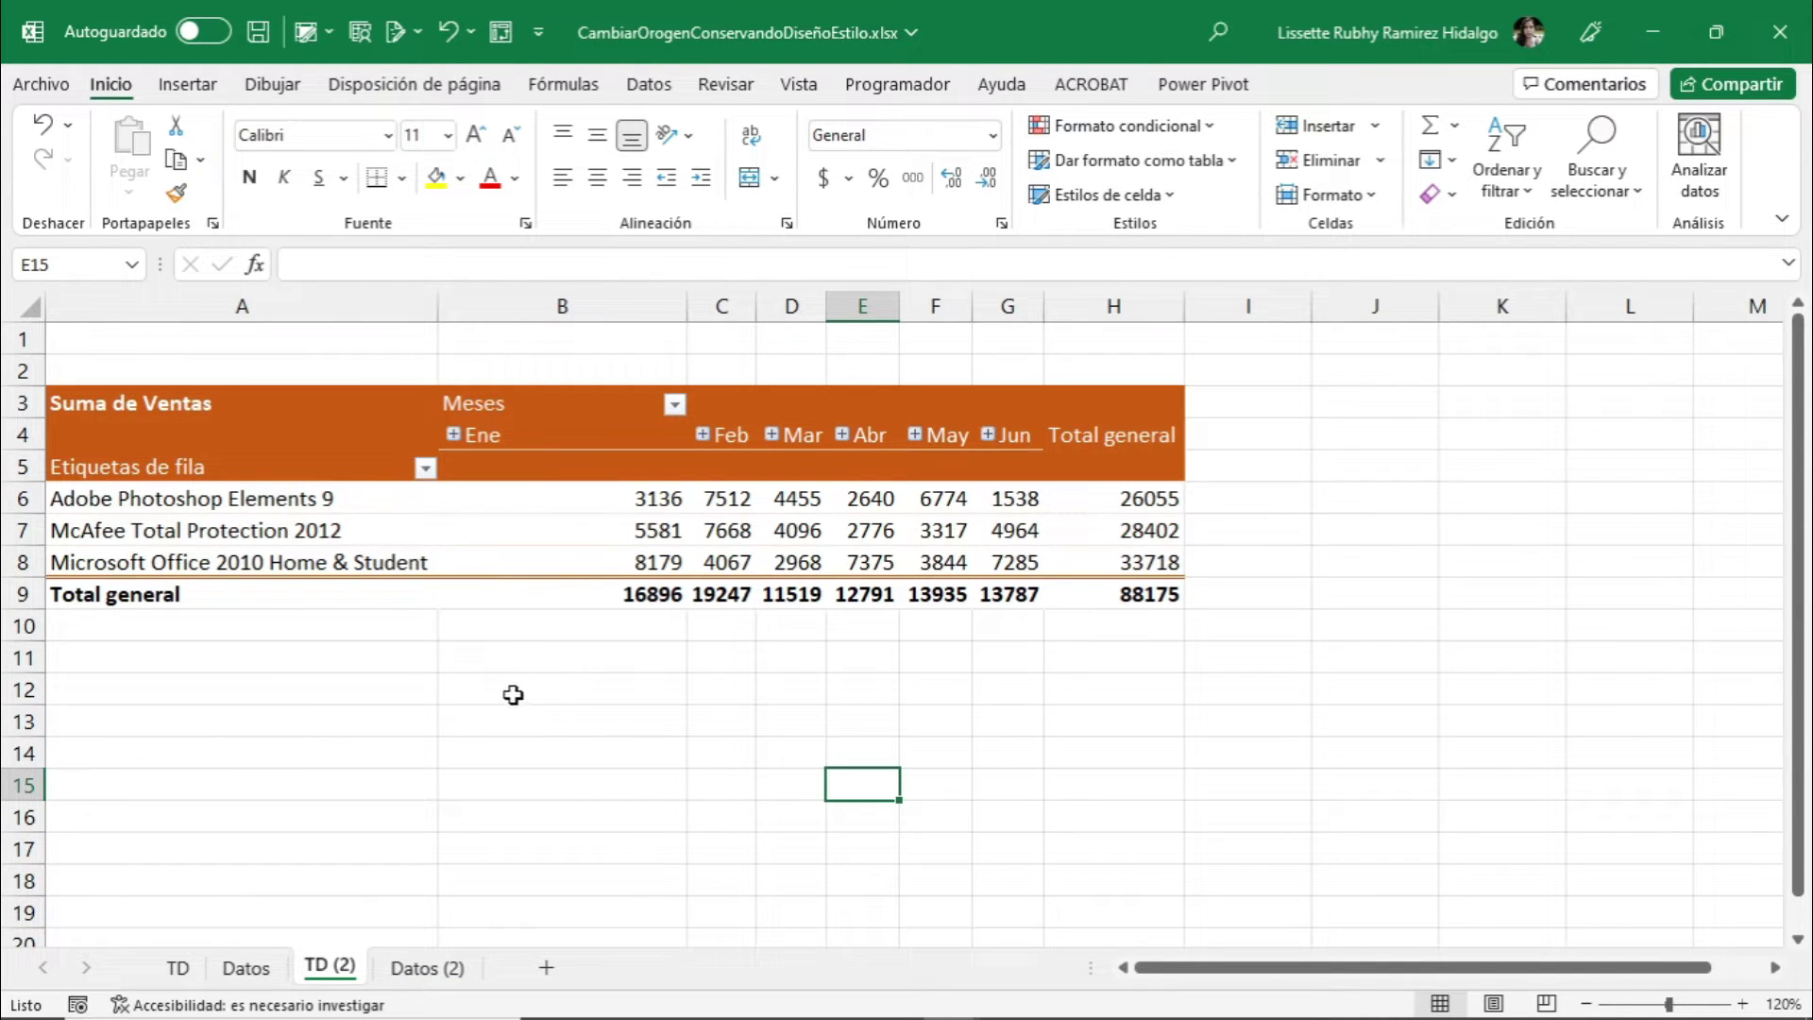
Change the data source of the pivot table on TD (2) to the range 'Datos (2)'!$A$3:$C$27
click(698, 552)
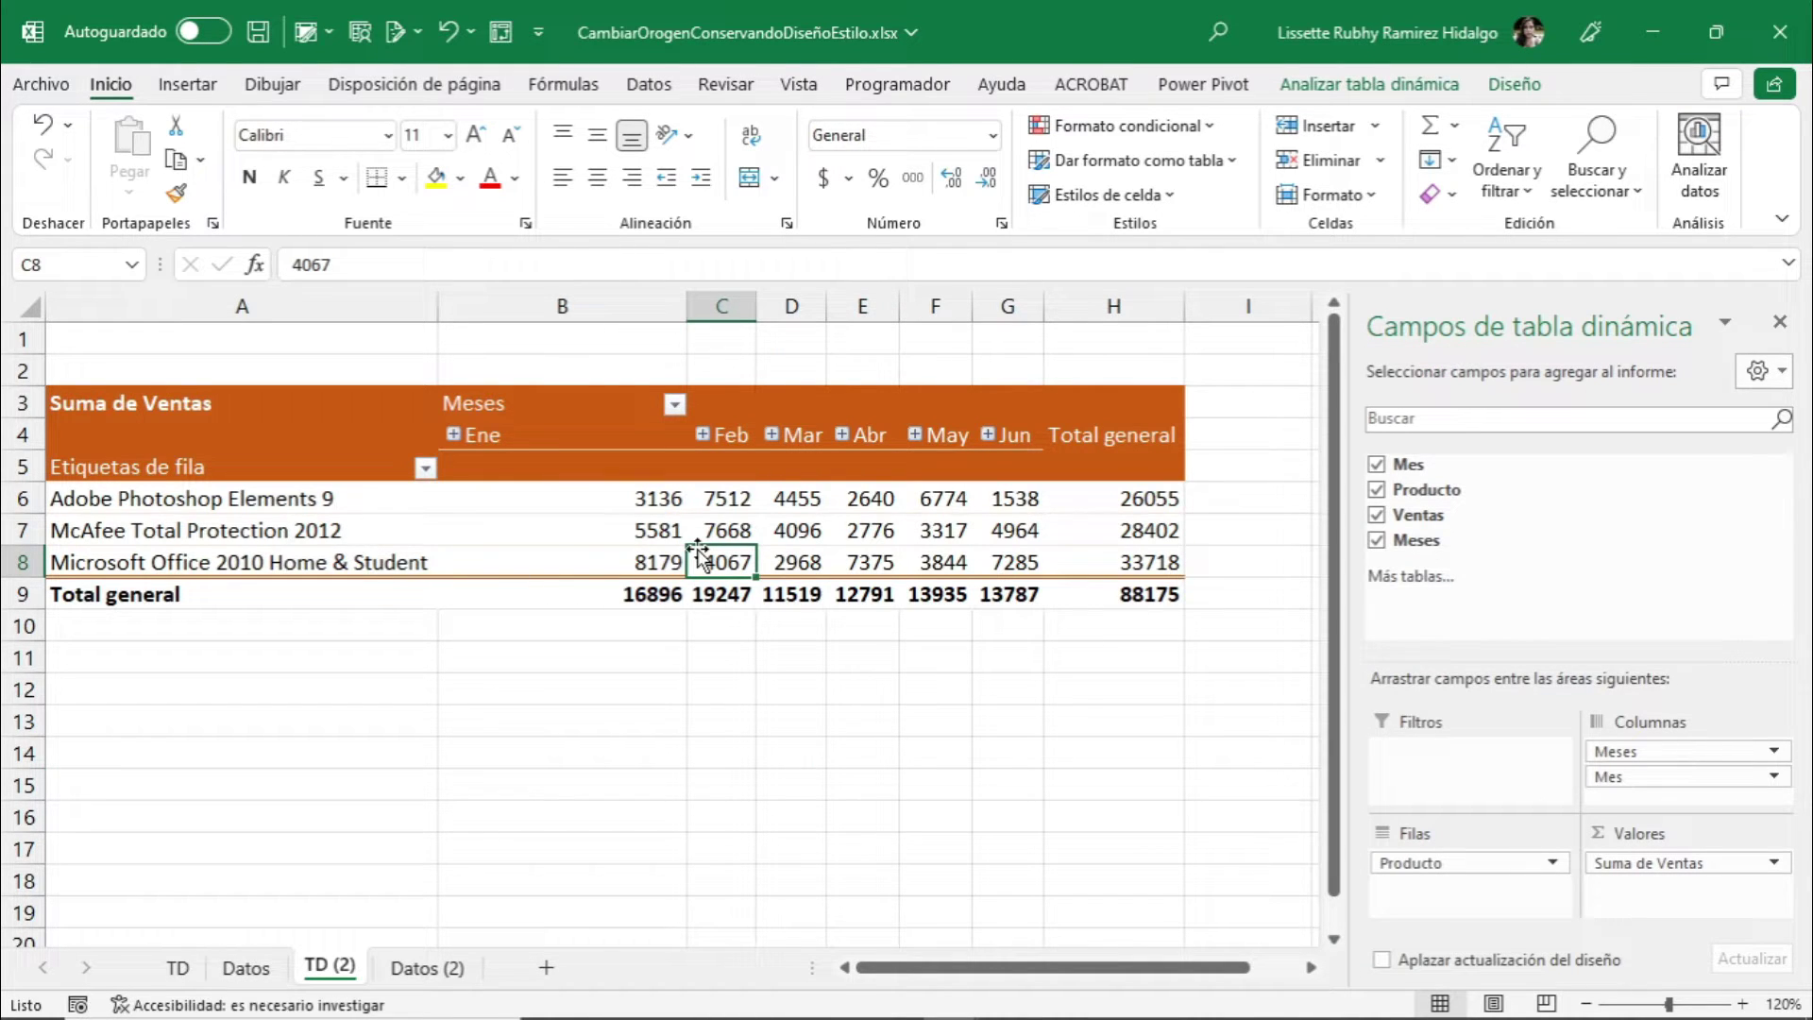
click(649, 530)
click(810, 537)
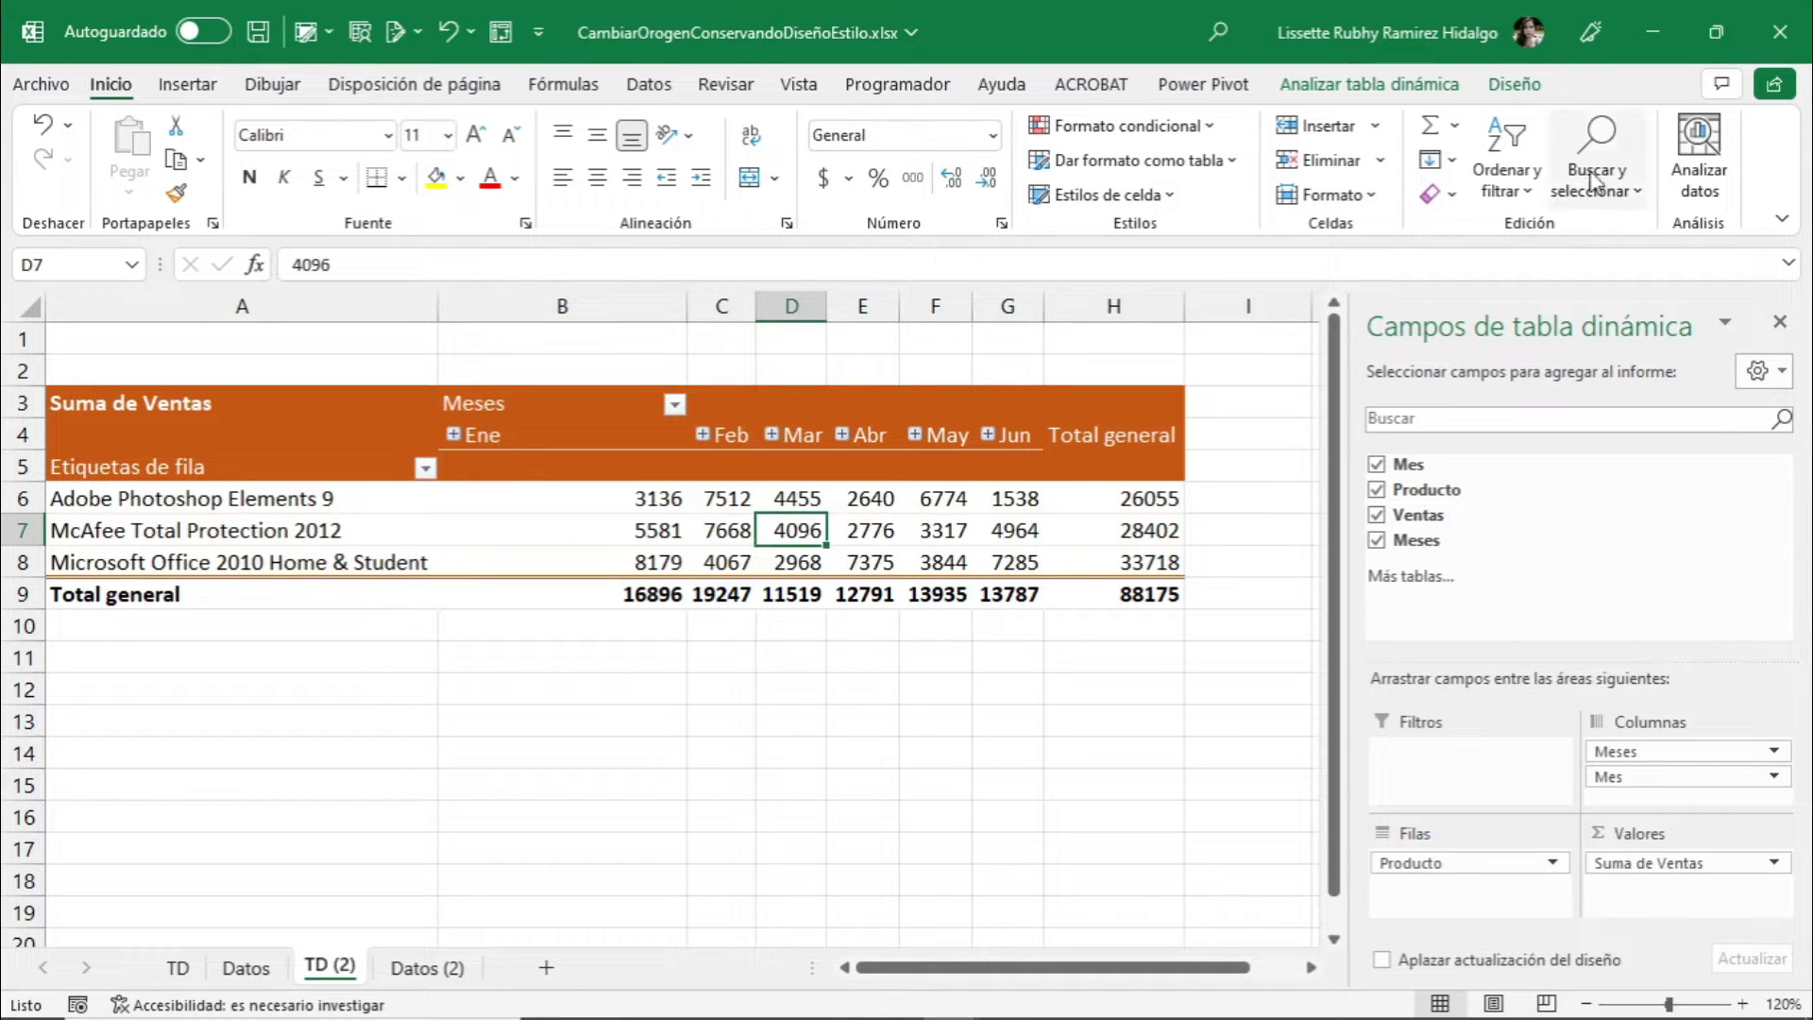
click(1391, 90)
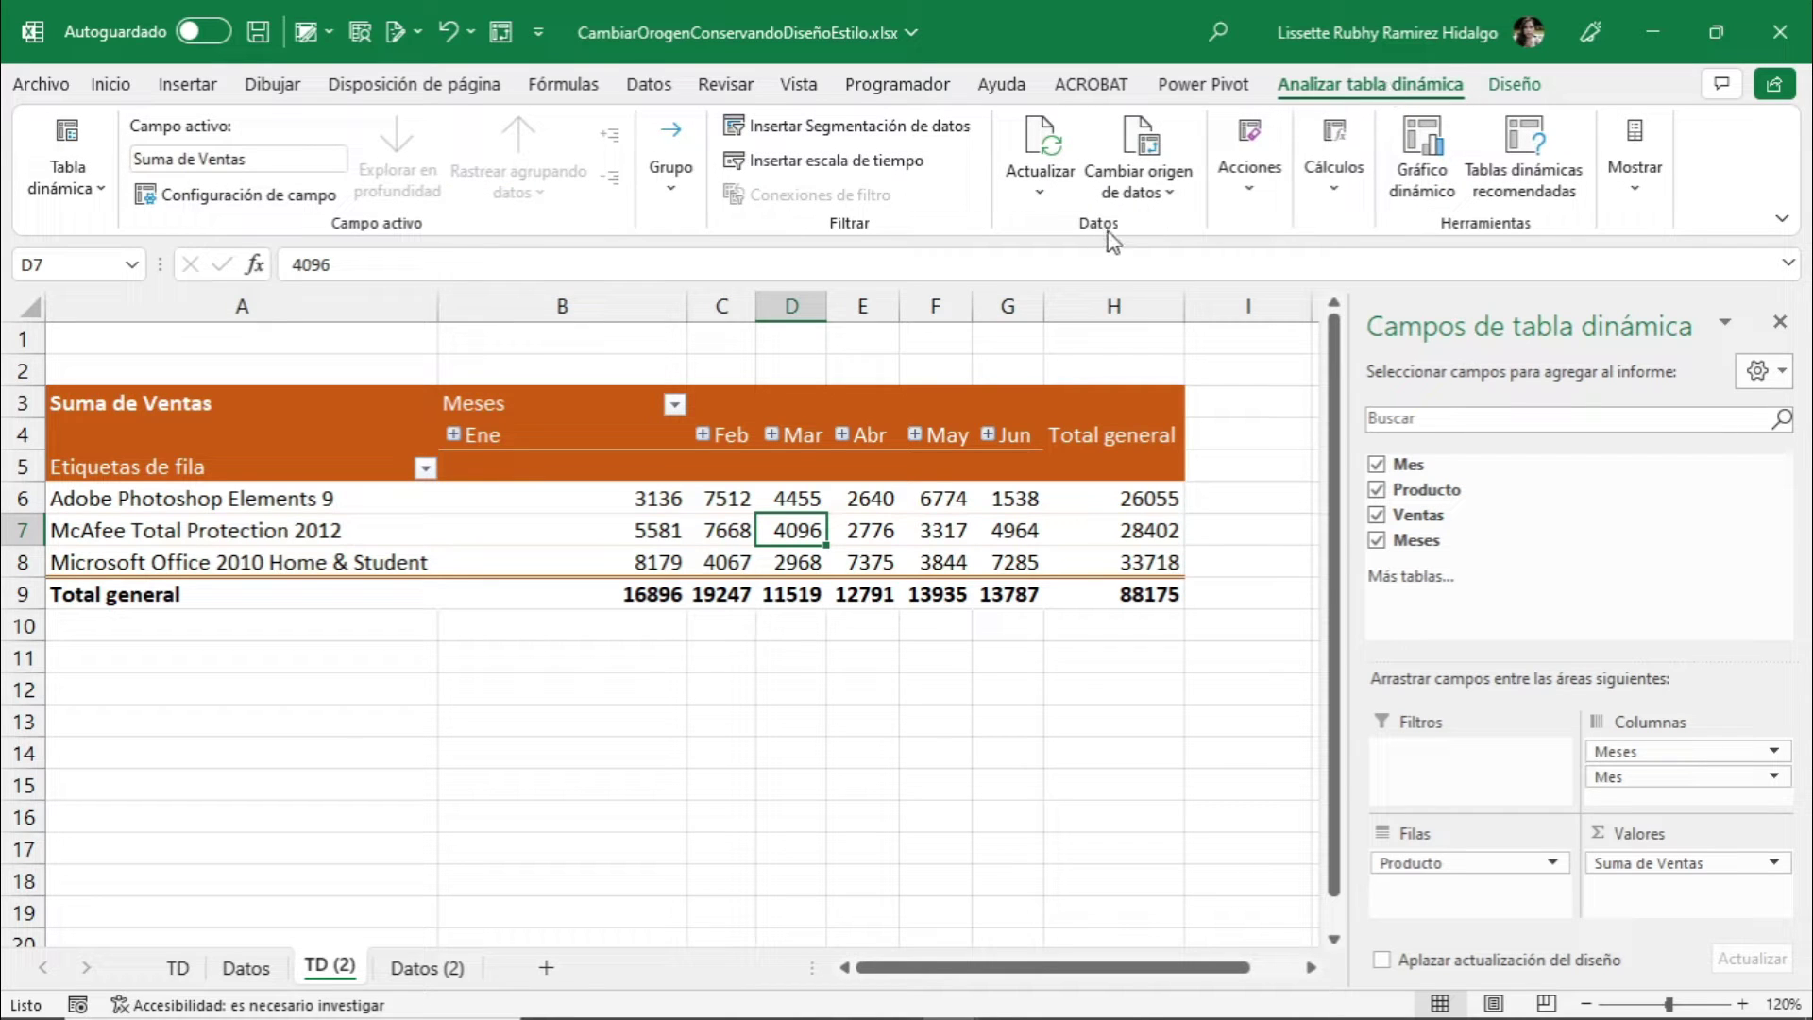
click(1138, 143)
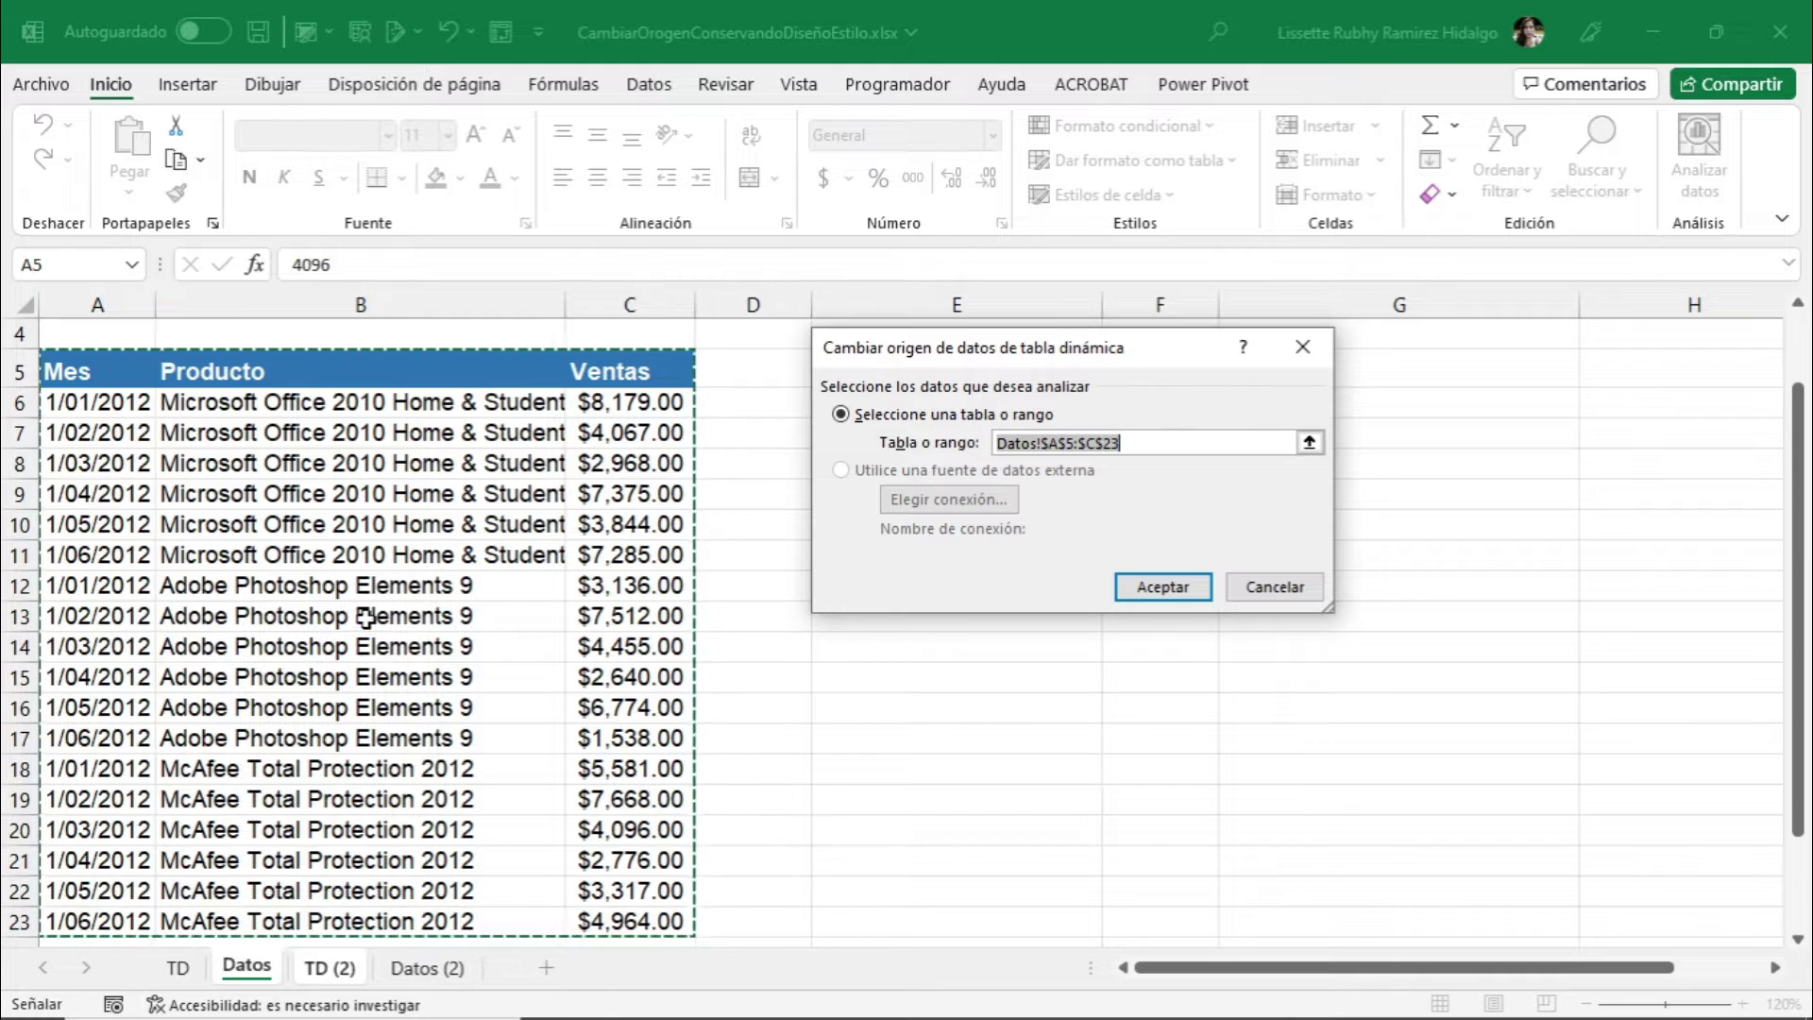
click(421, 973)
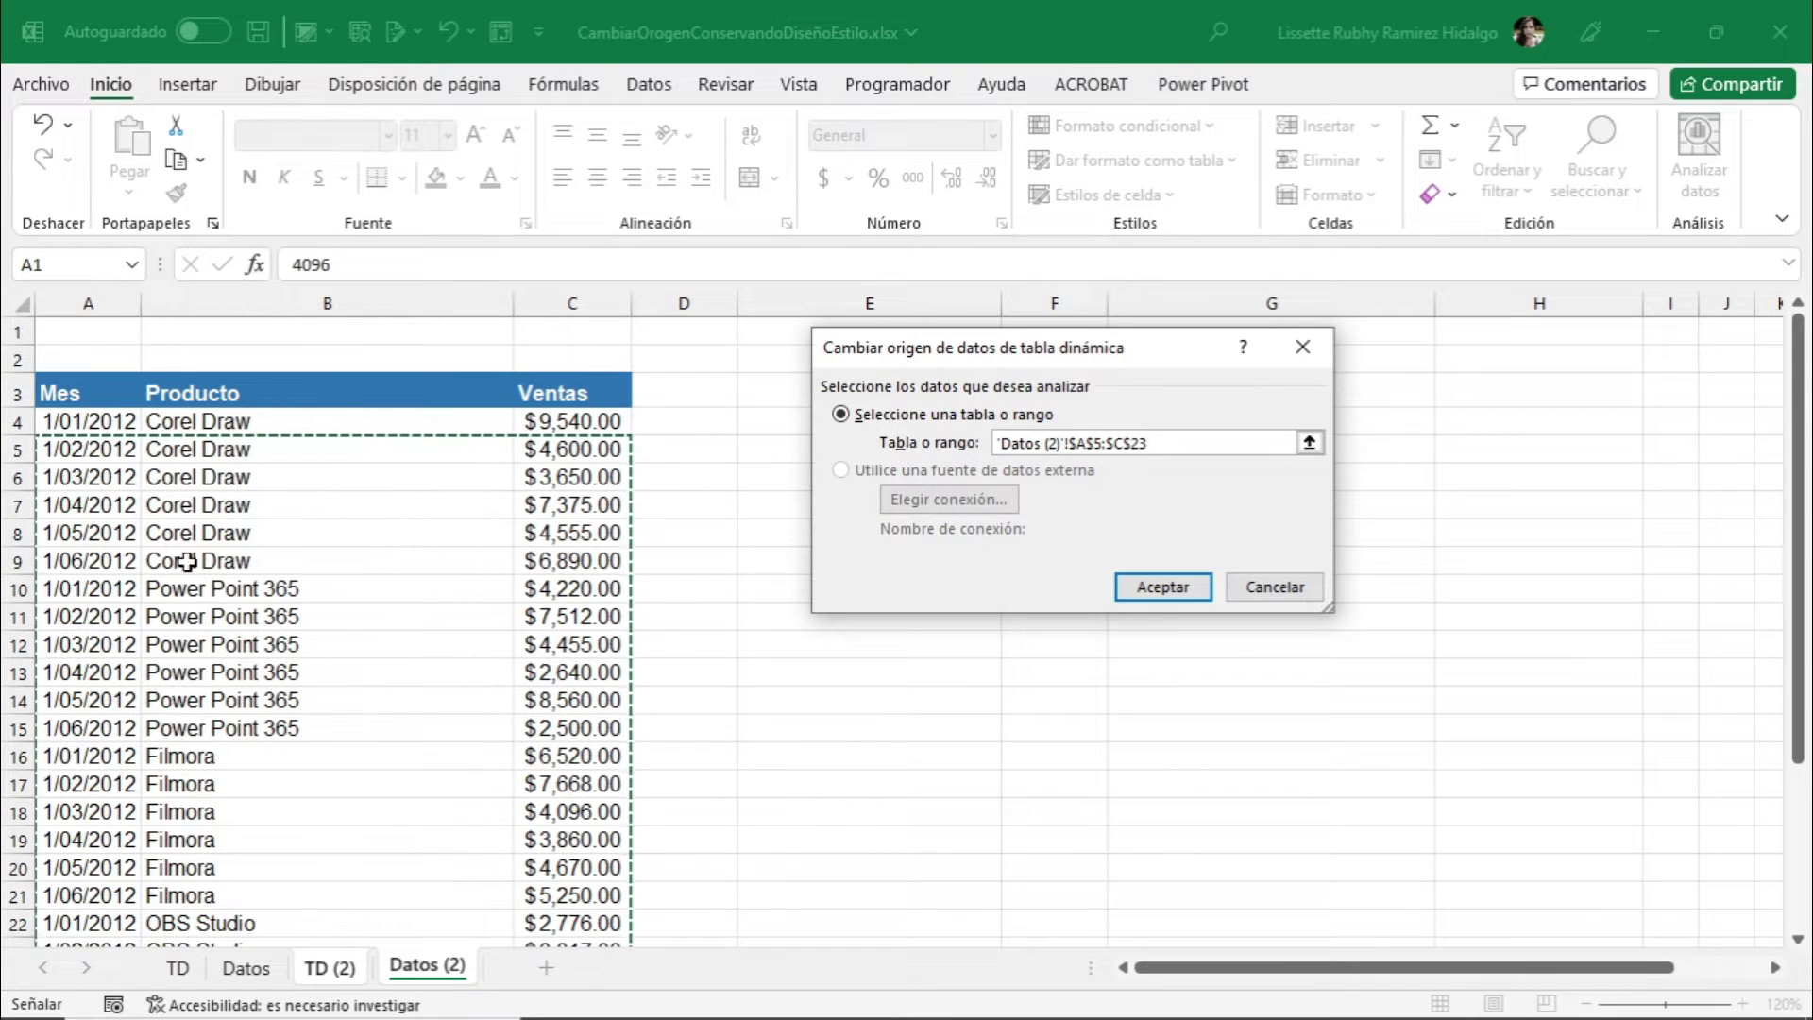
drag(49, 395, 595, 886)
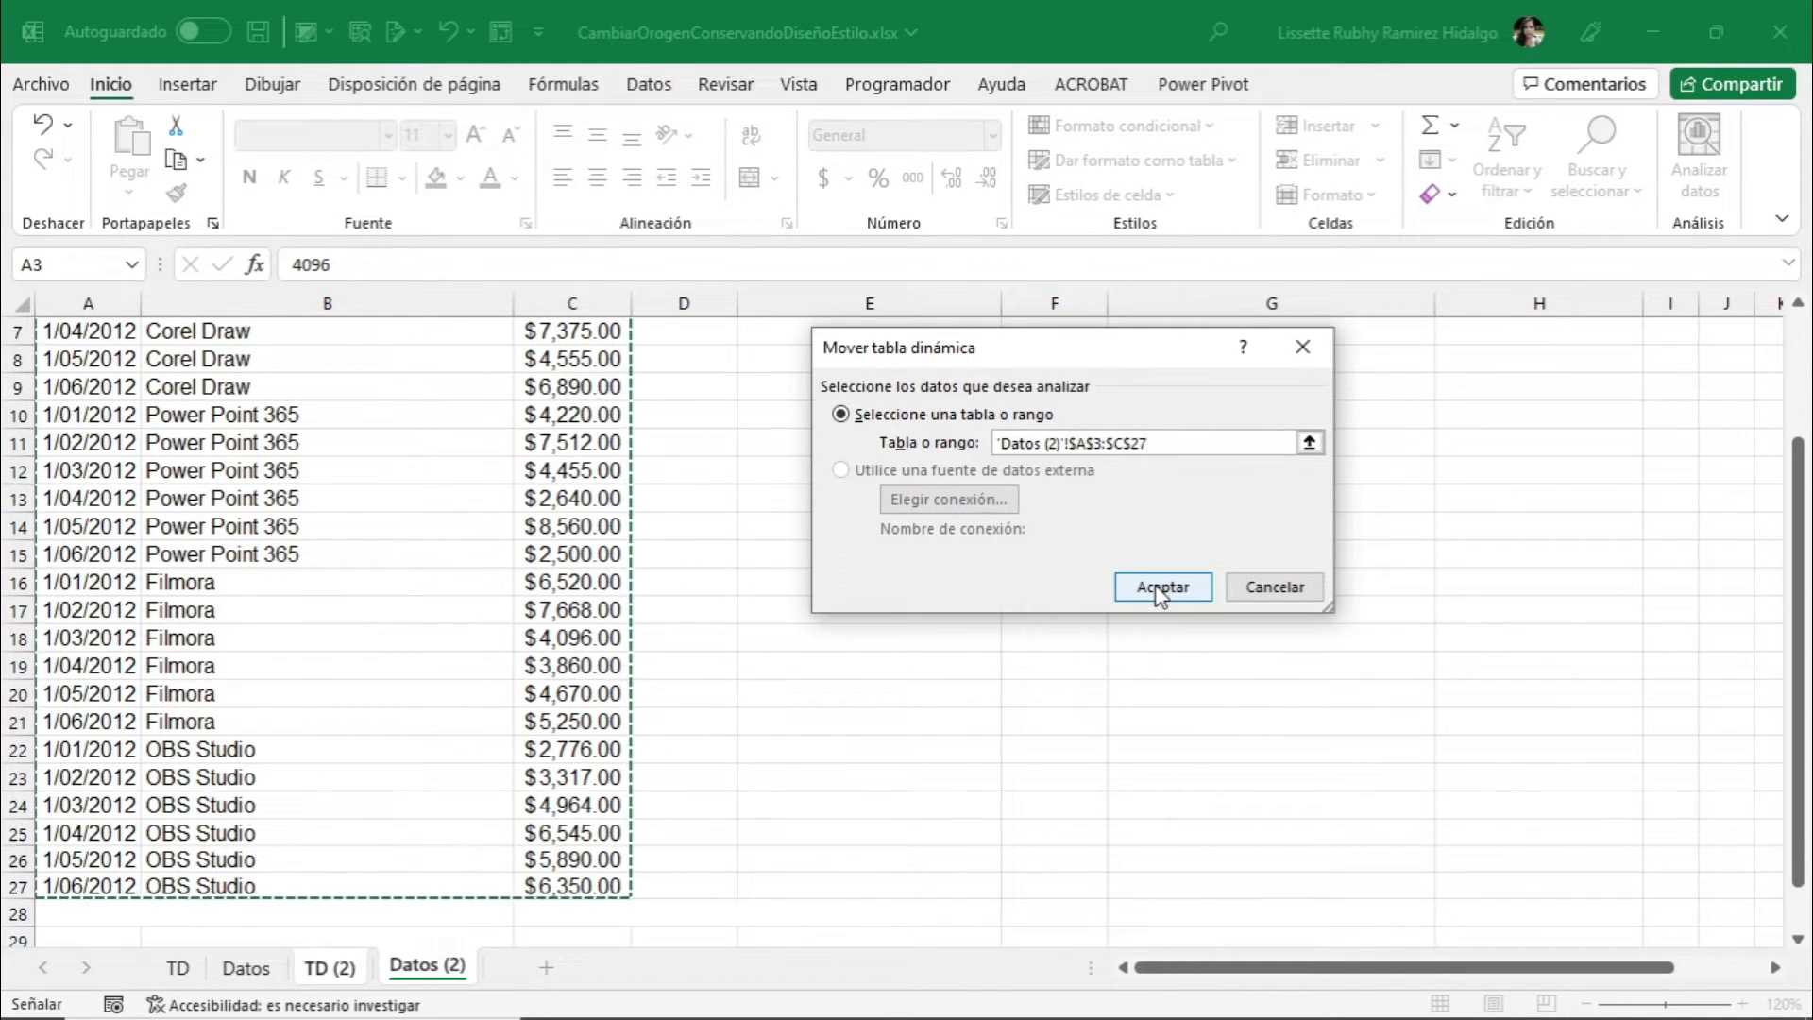
click(1161, 590)
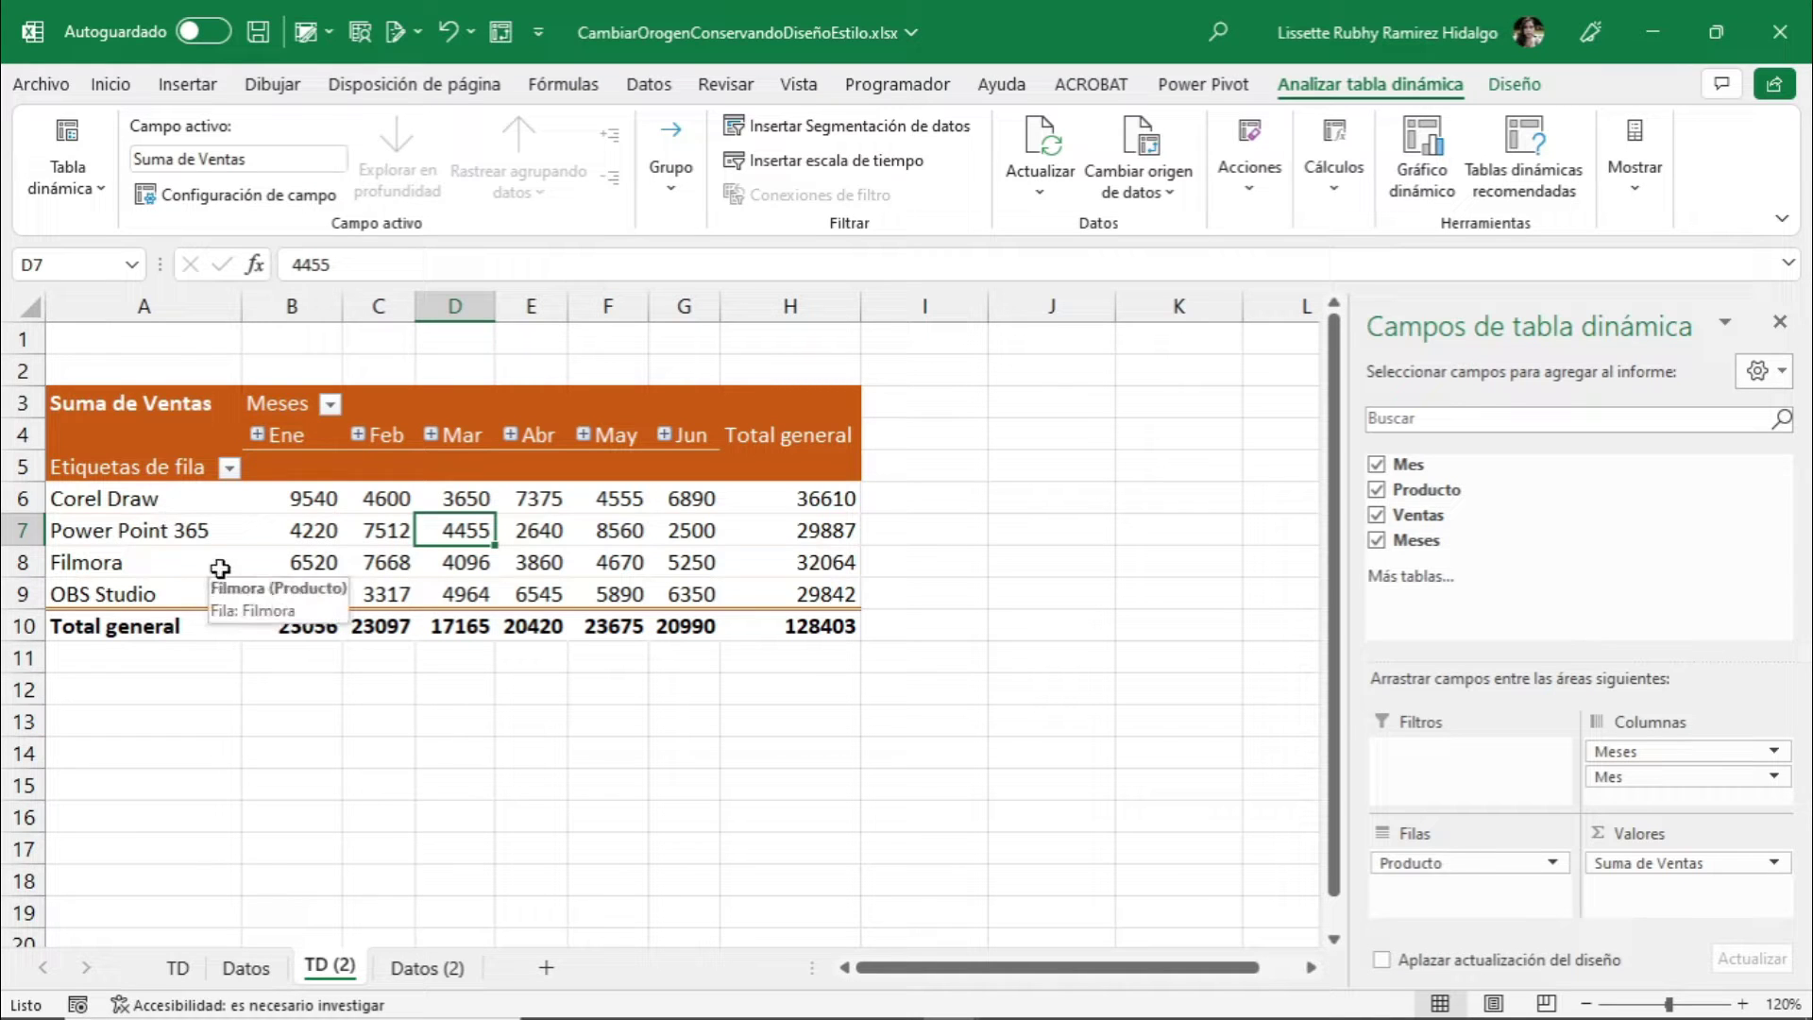
Compare the products and layout of the pivot table on TD (2) with the original on TD
click(138, 498)
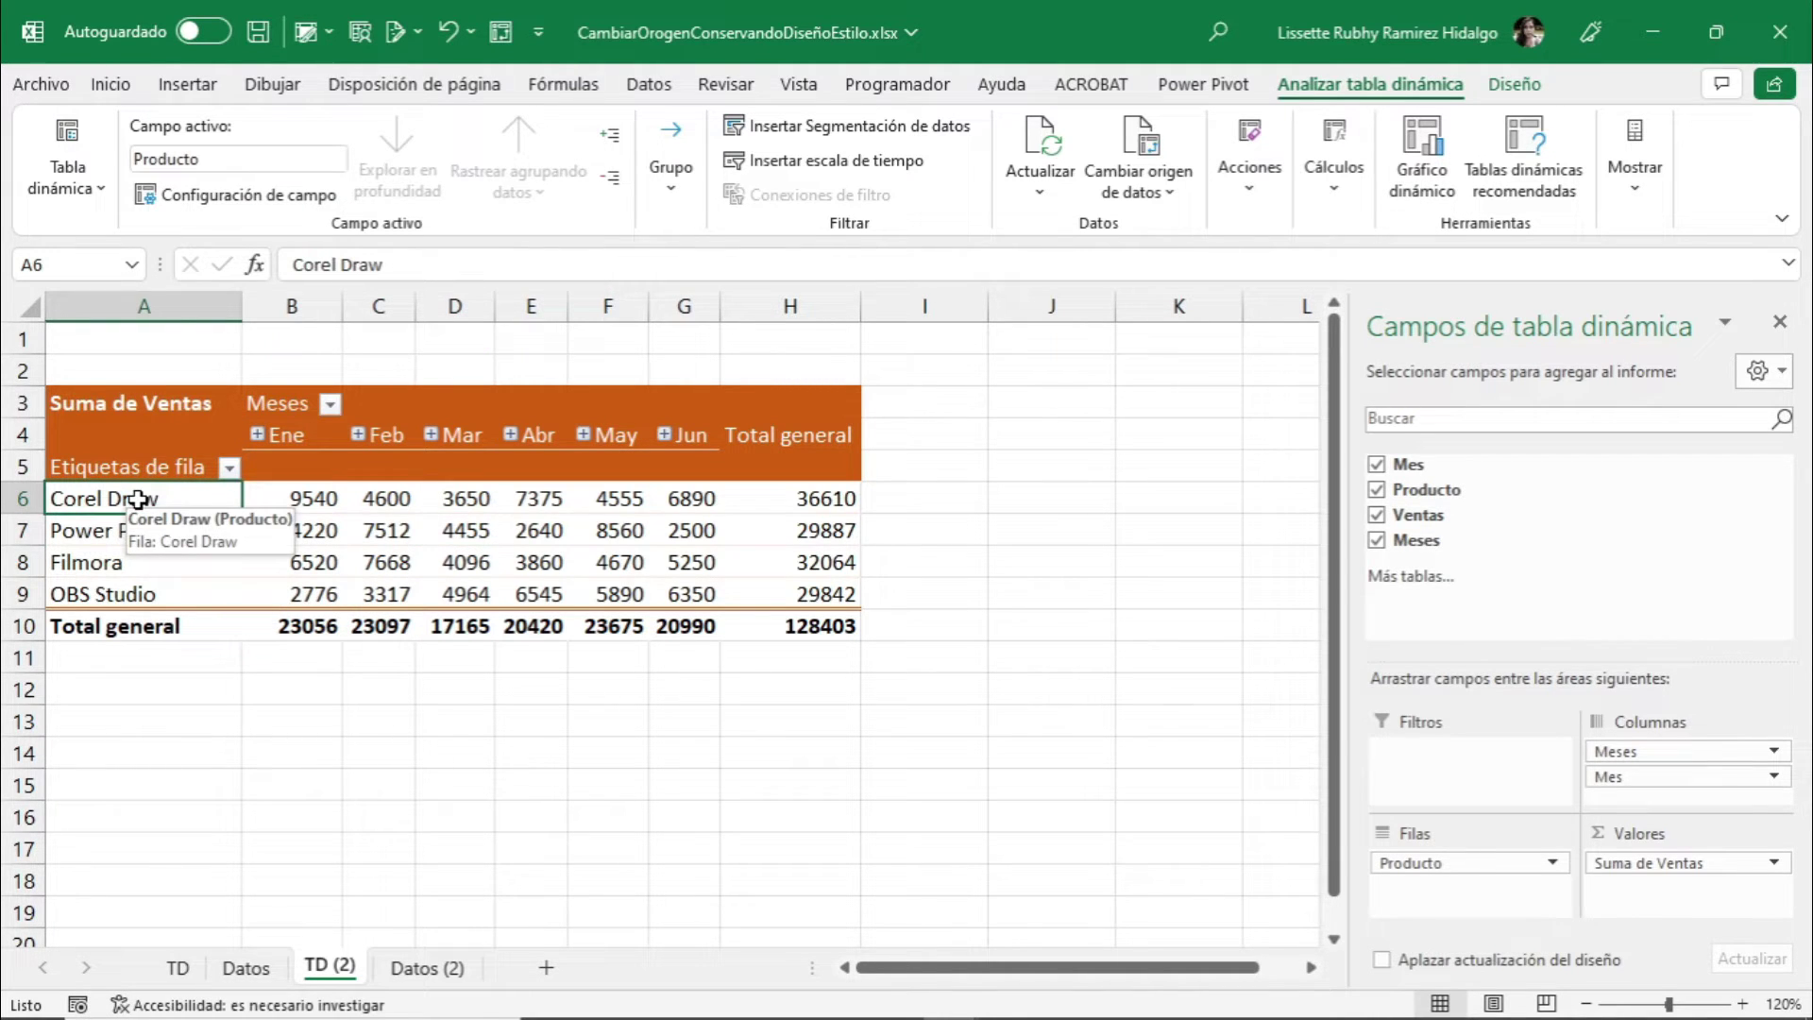
click(180, 973)
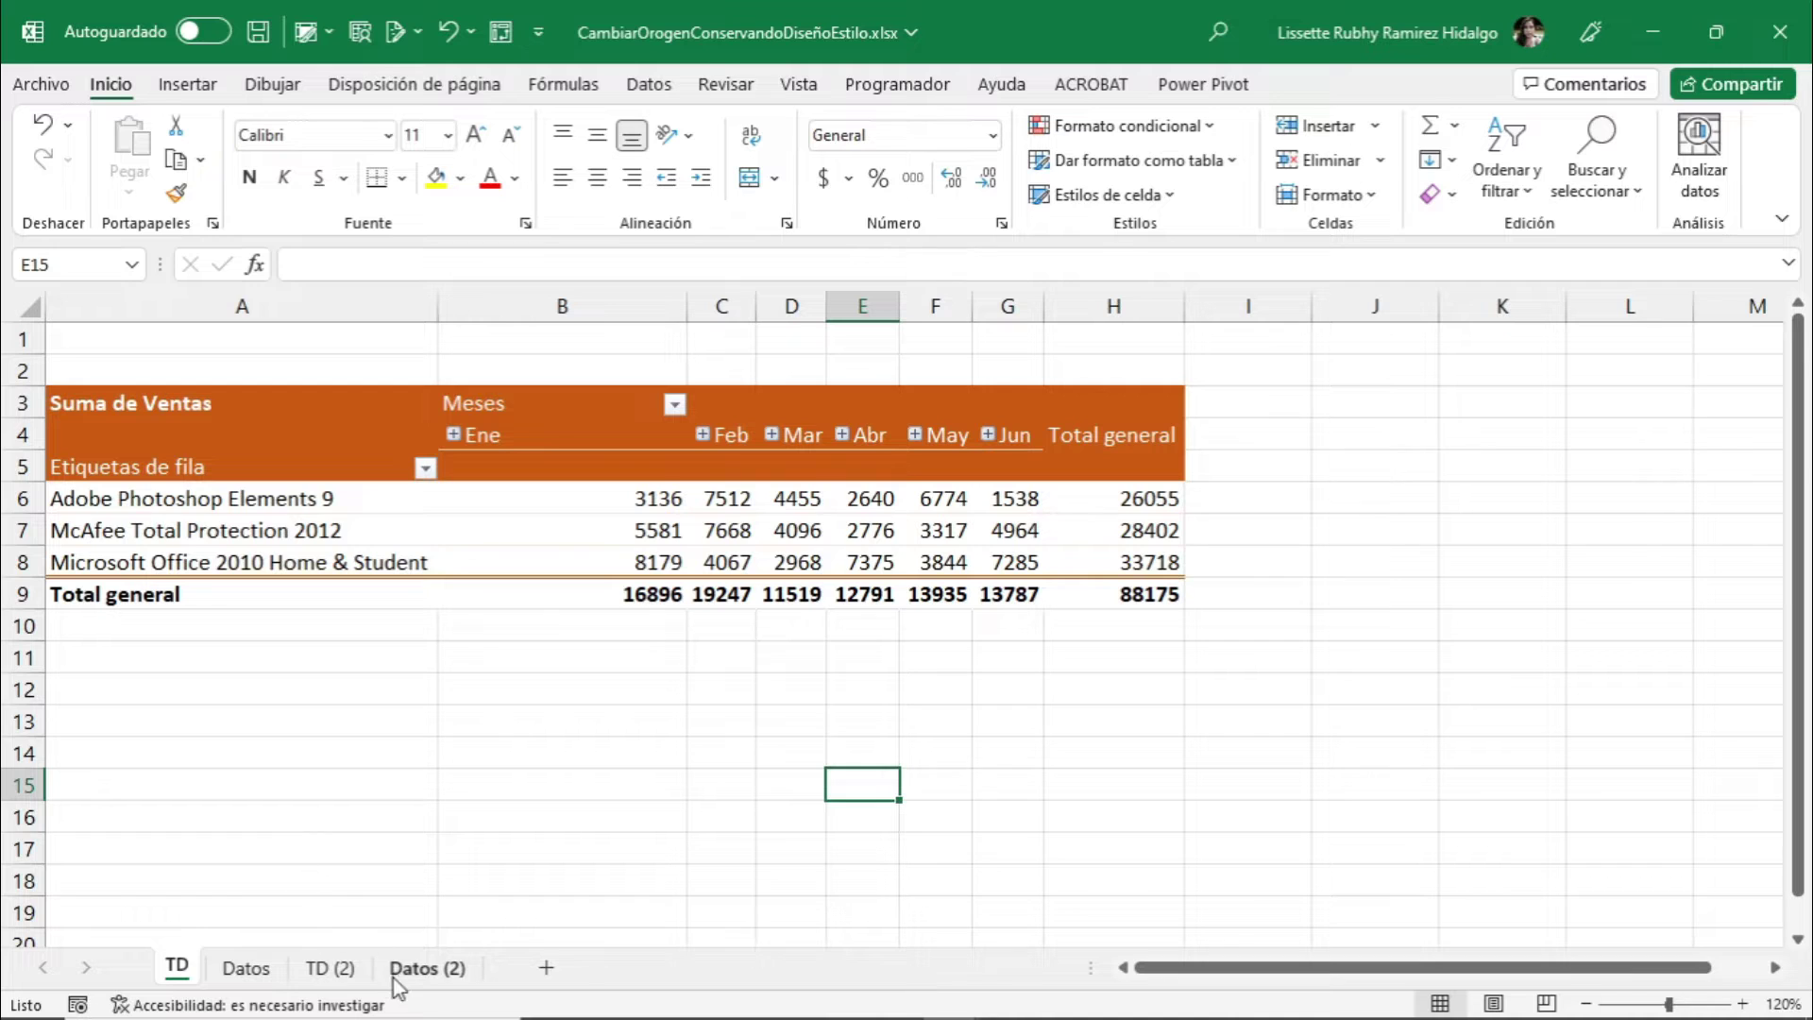
click(332, 969)
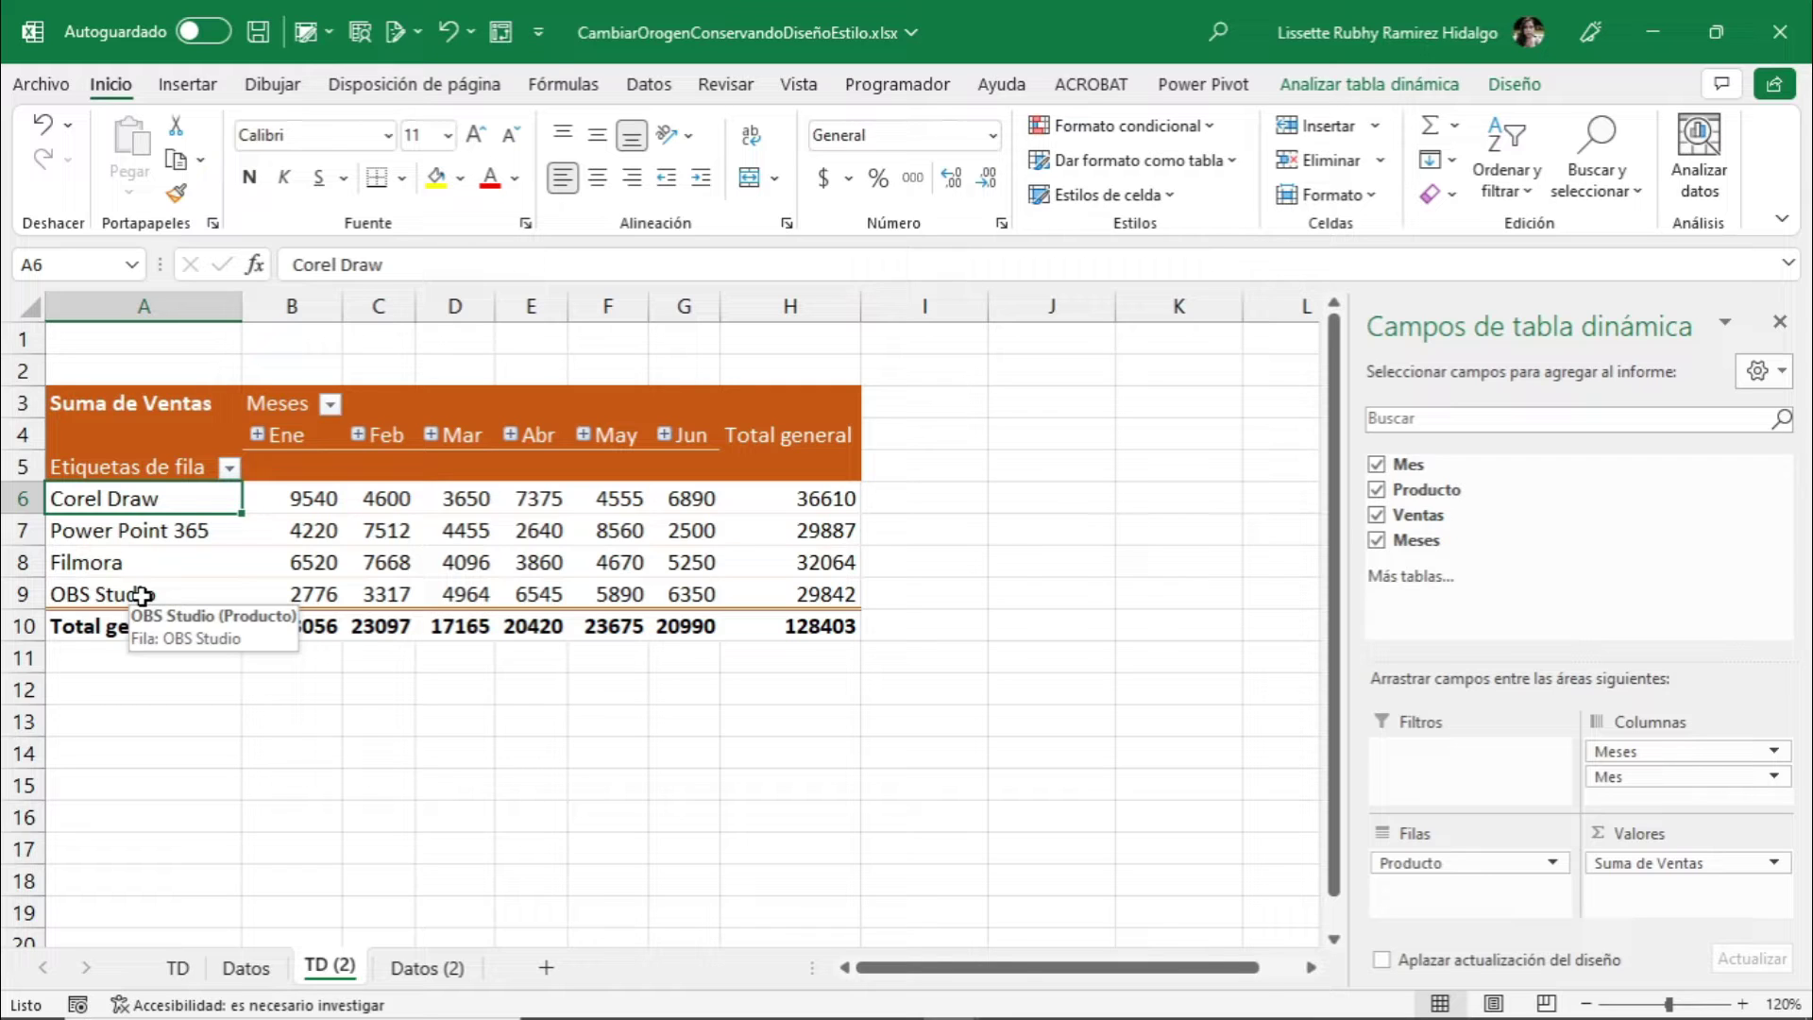
click(455, 530)
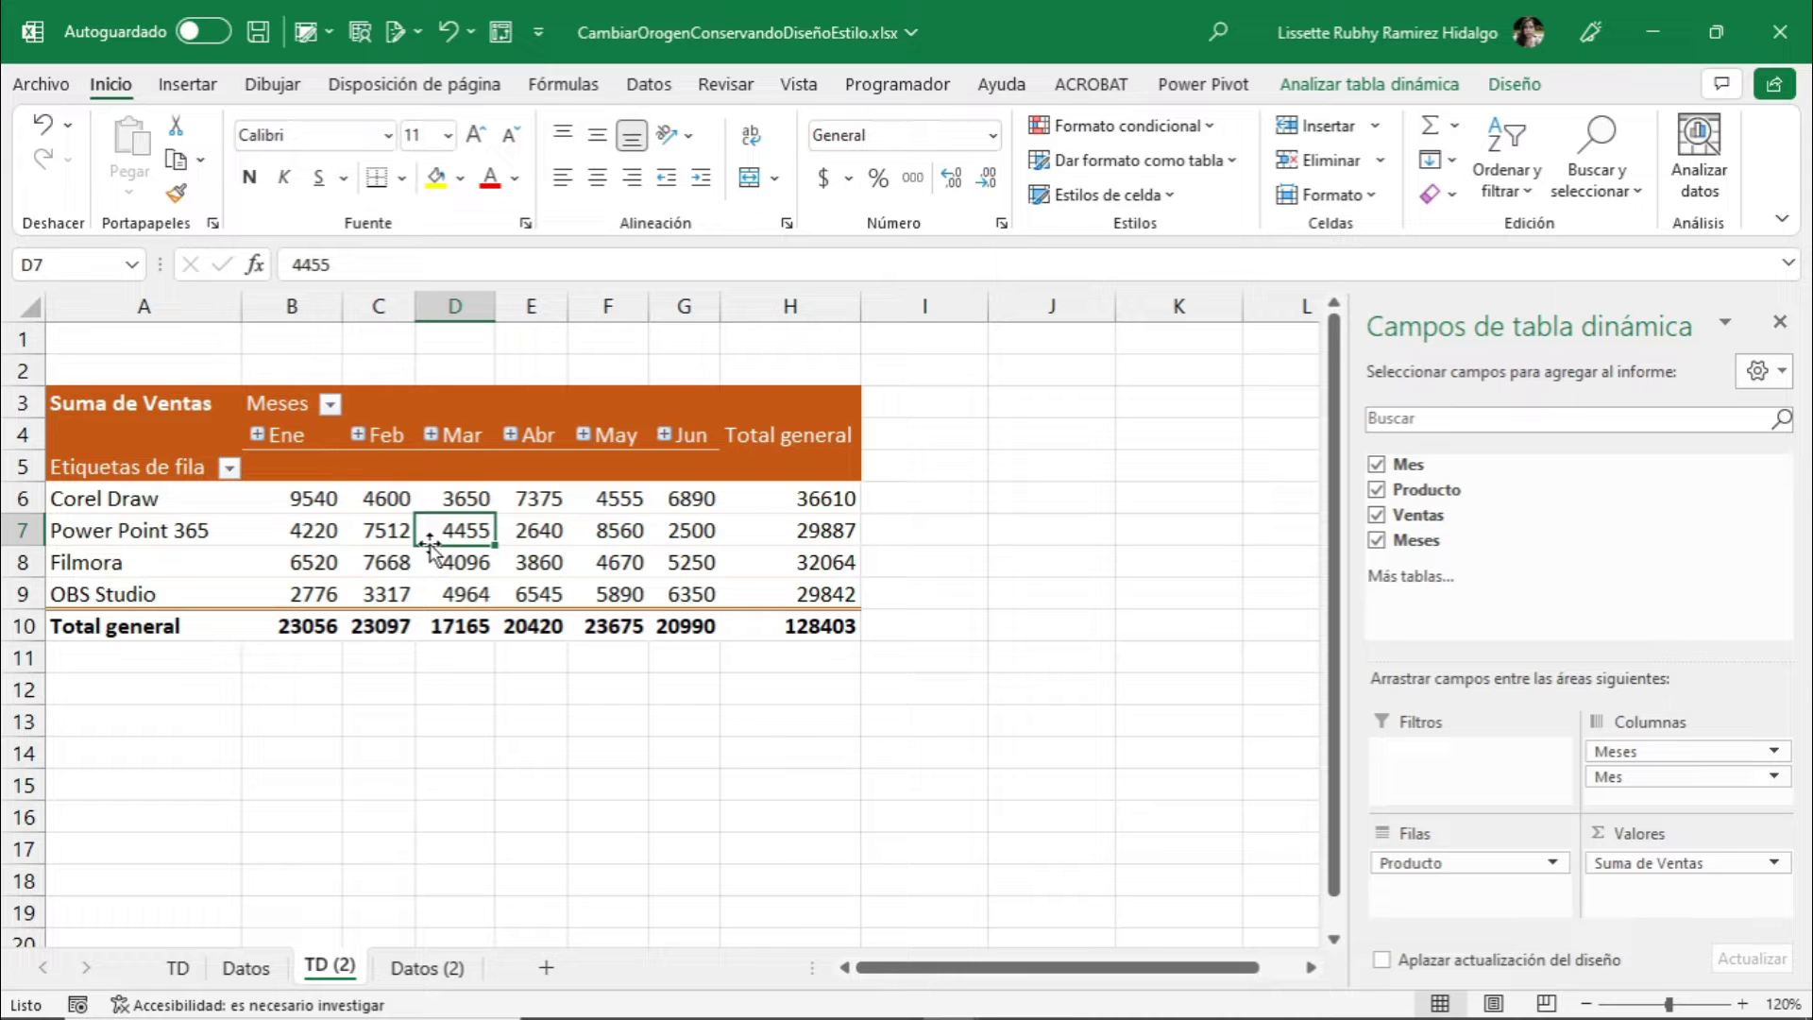
click(733, 566)
Start a new pivot table style named Corporativo from the pivot table on the PrepararDatos2 sheet
click(562, 968)
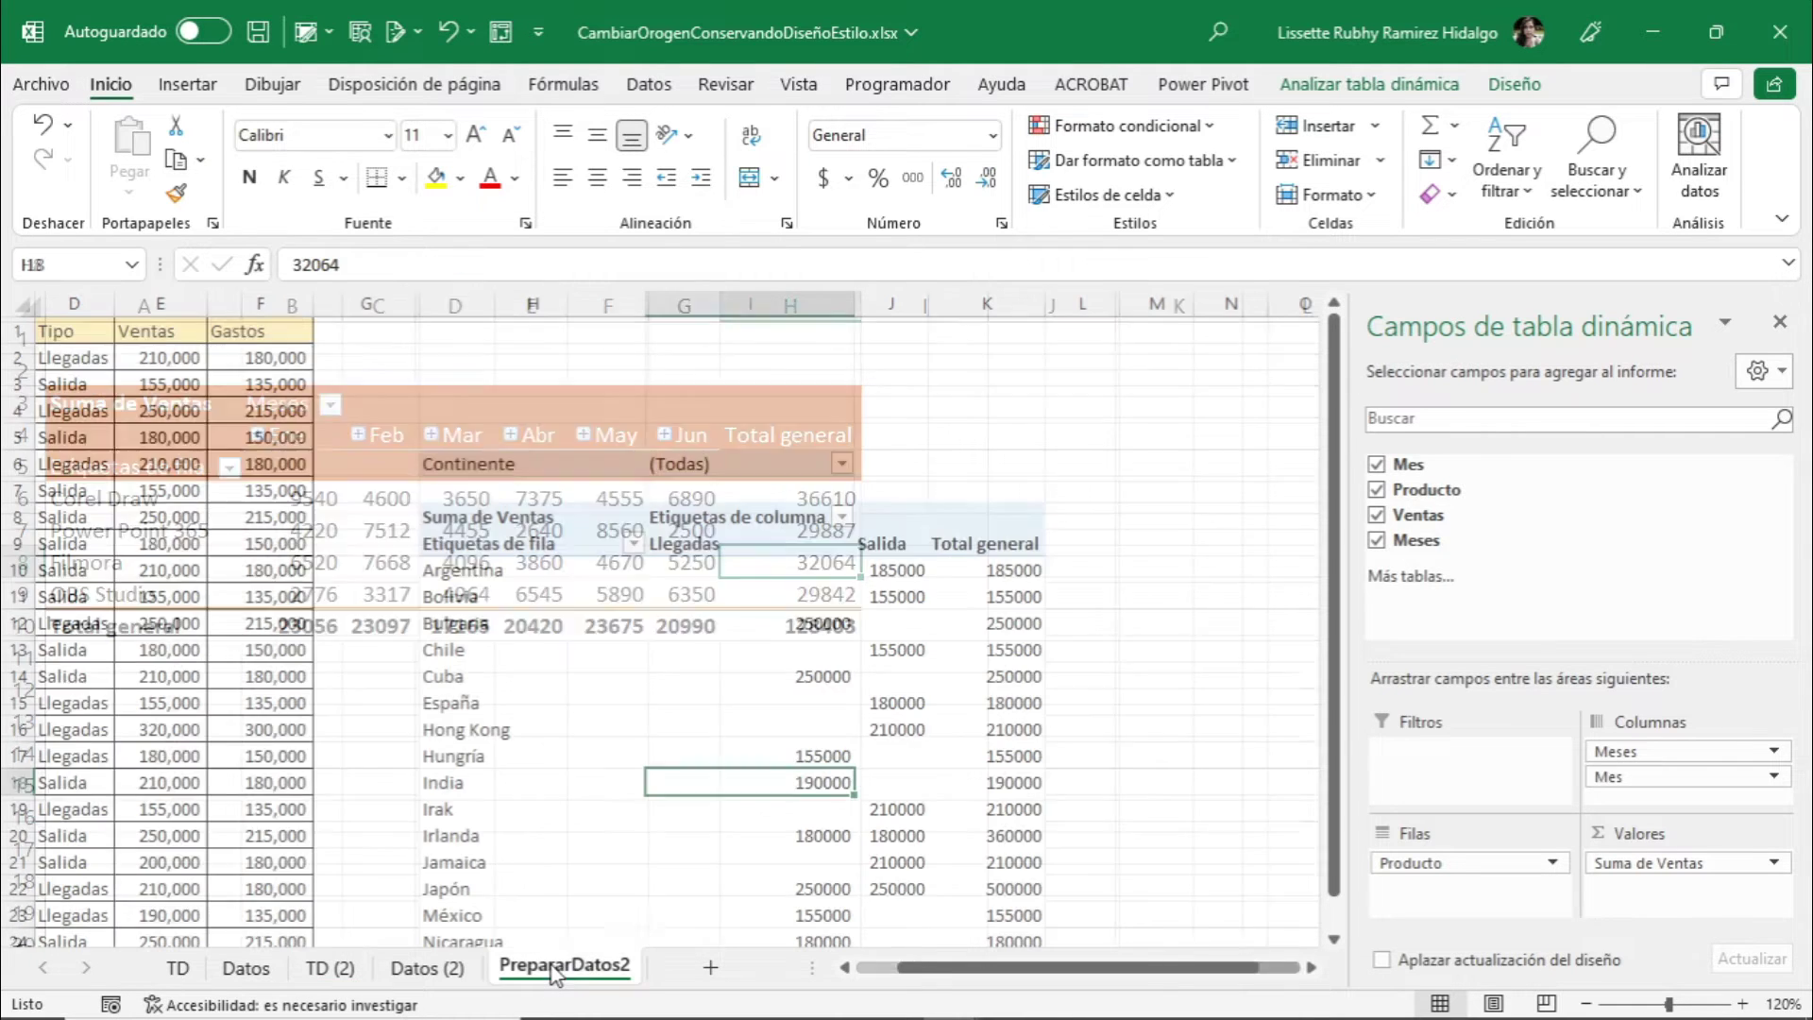
mouse_move(680, 743)
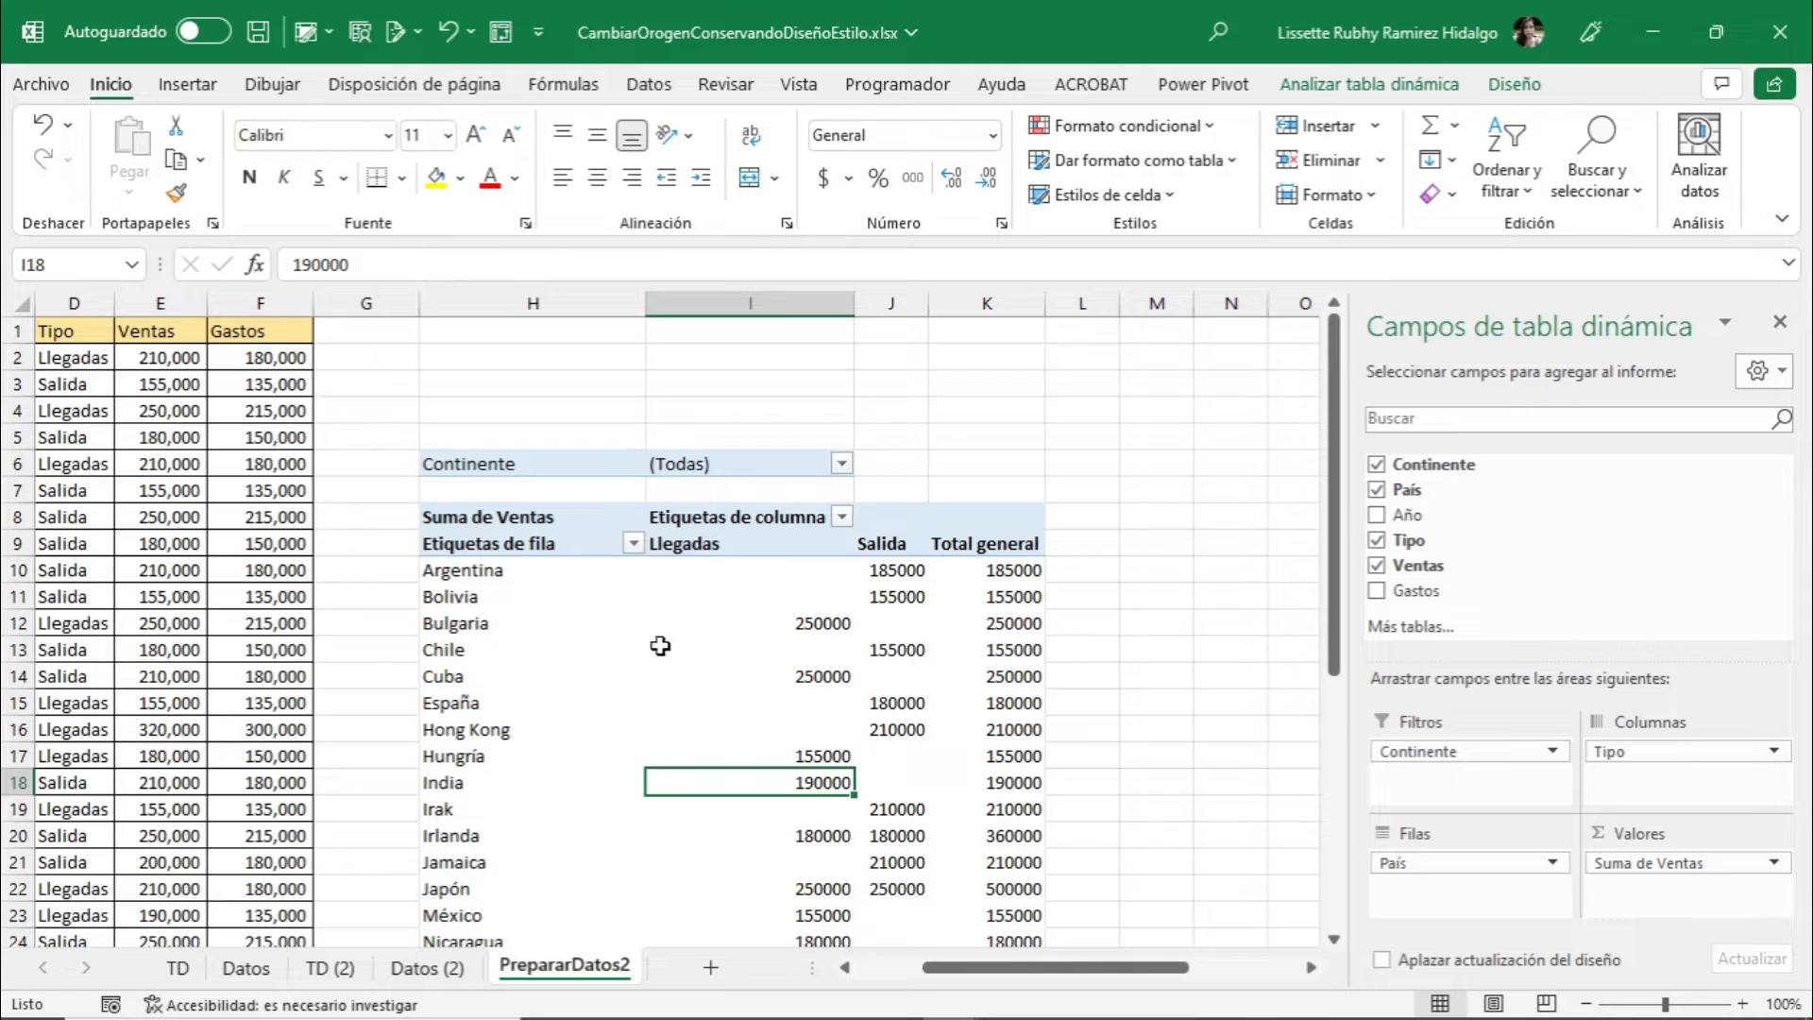
click(722, 699)
mouse_move(757, 699)
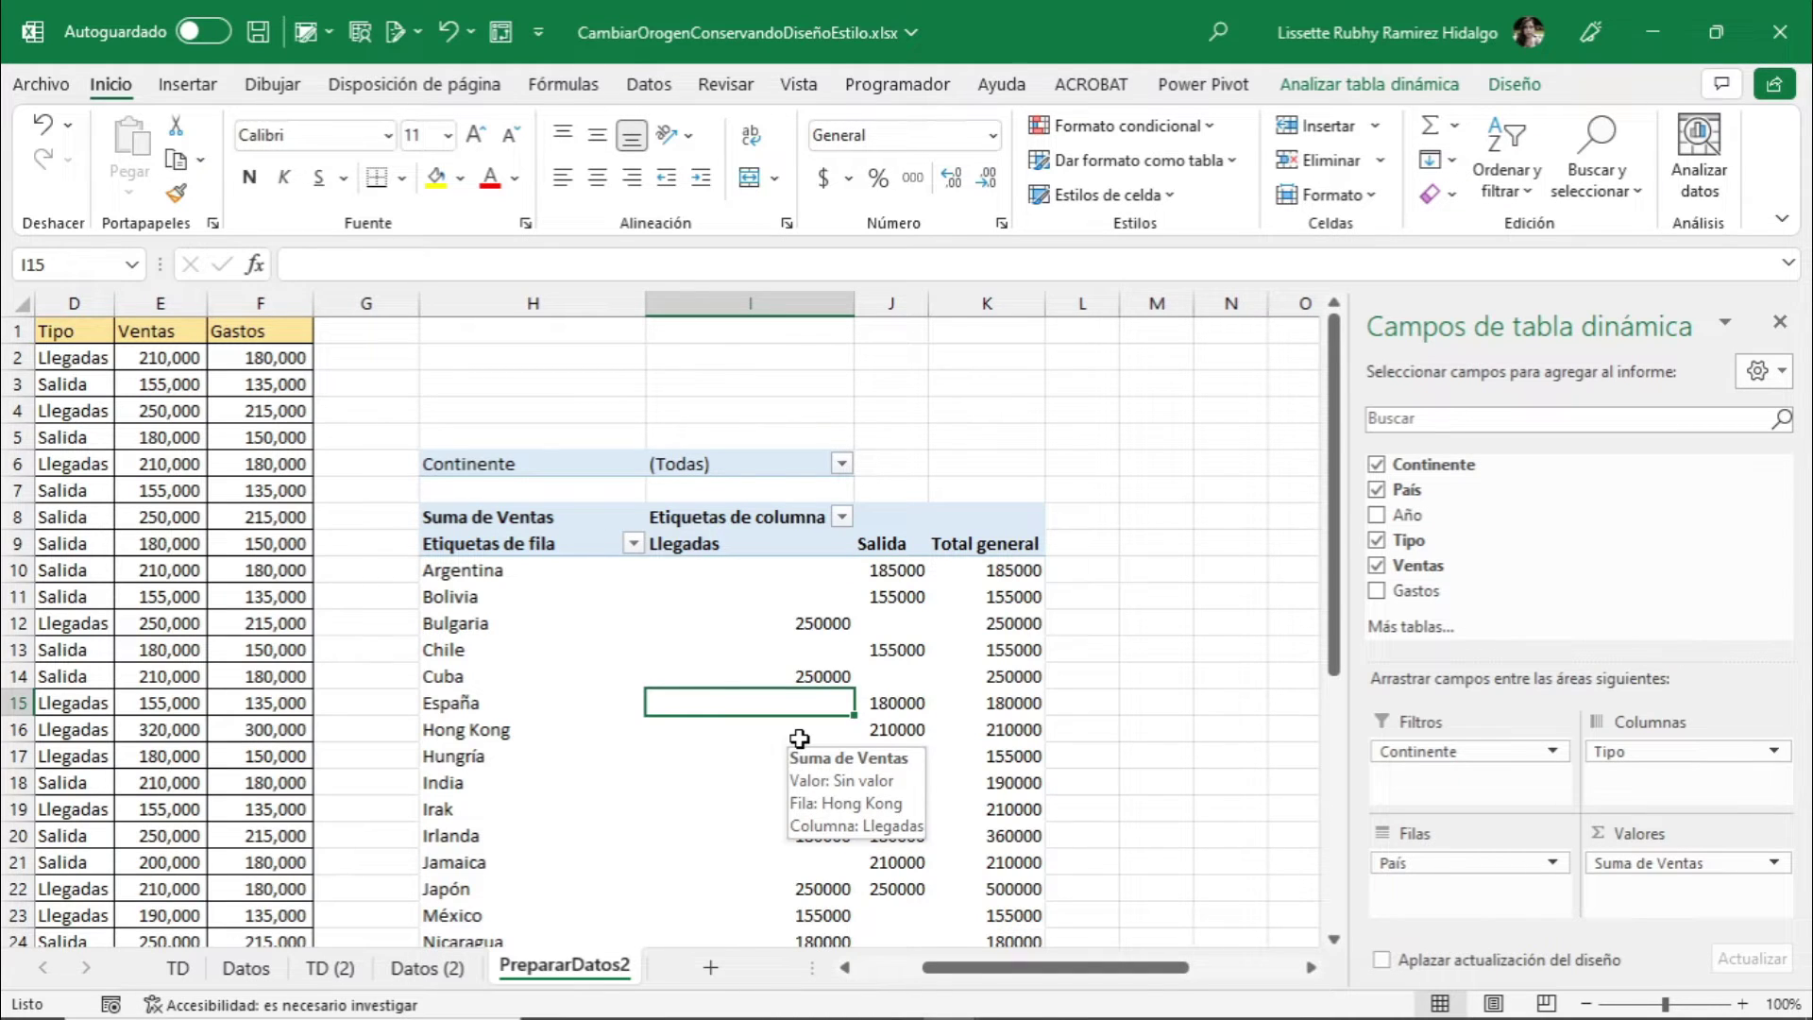
click(893, 730)
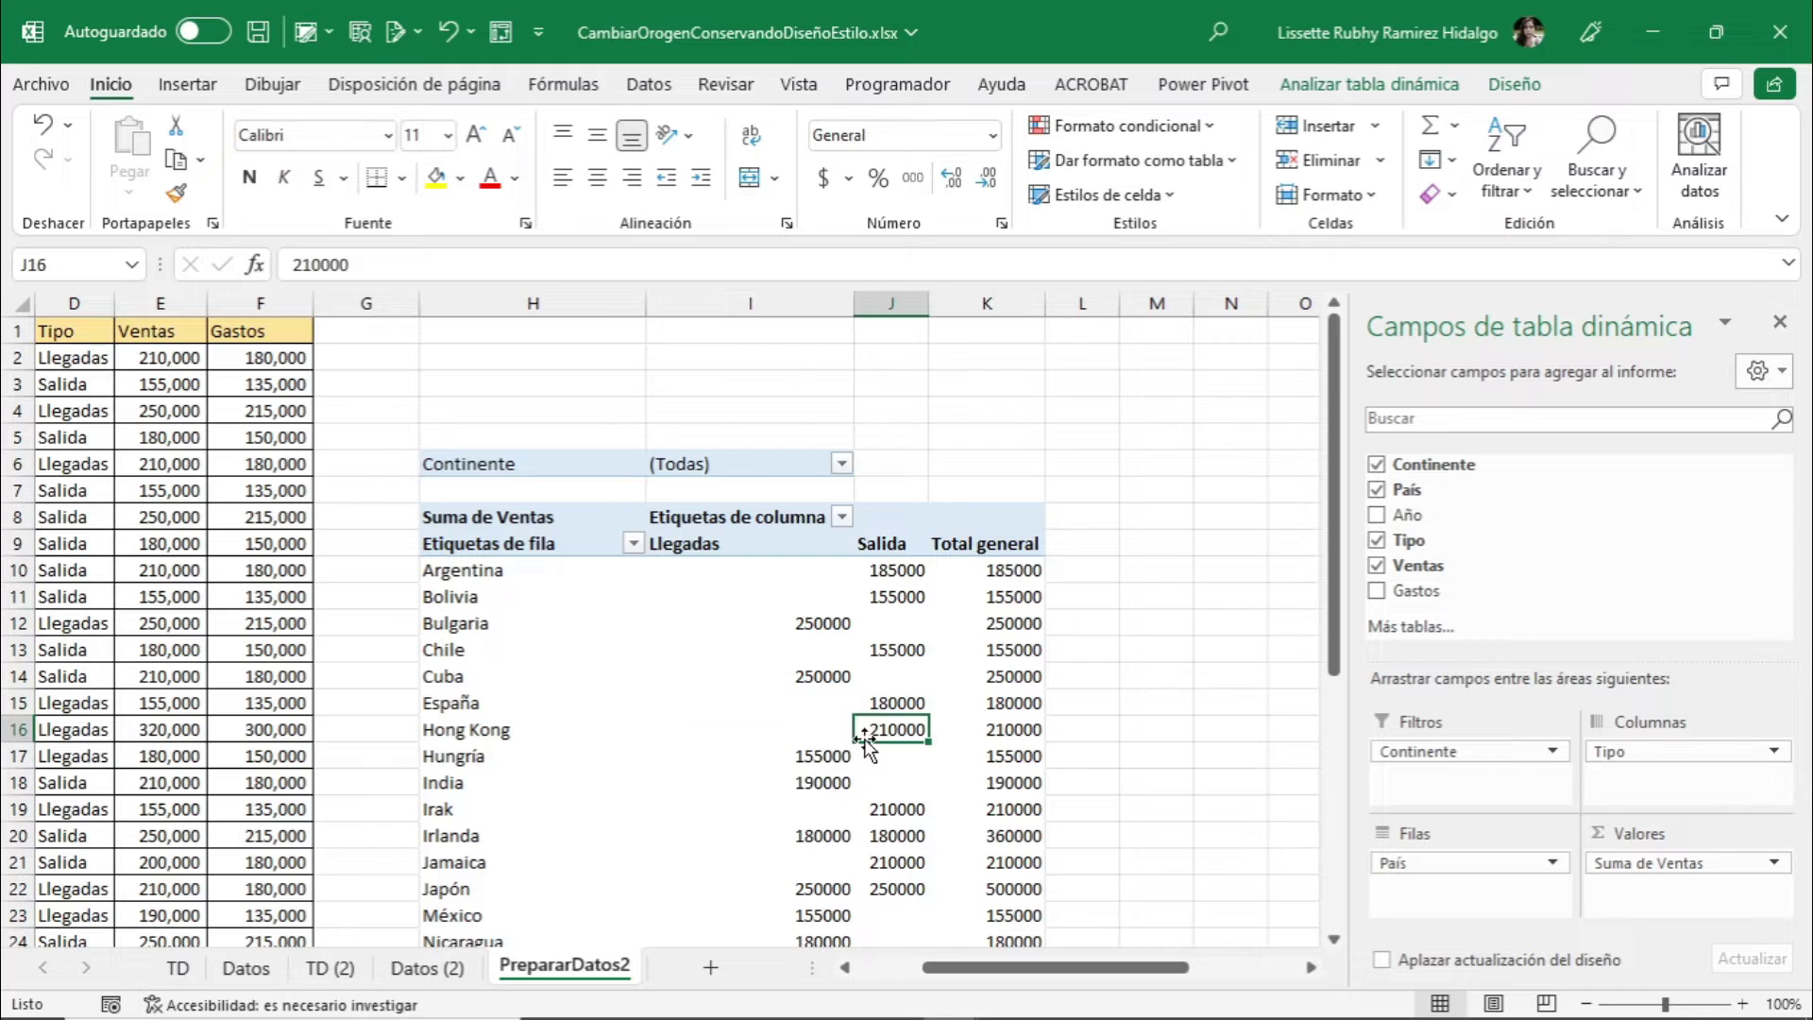
click(1514, 85)
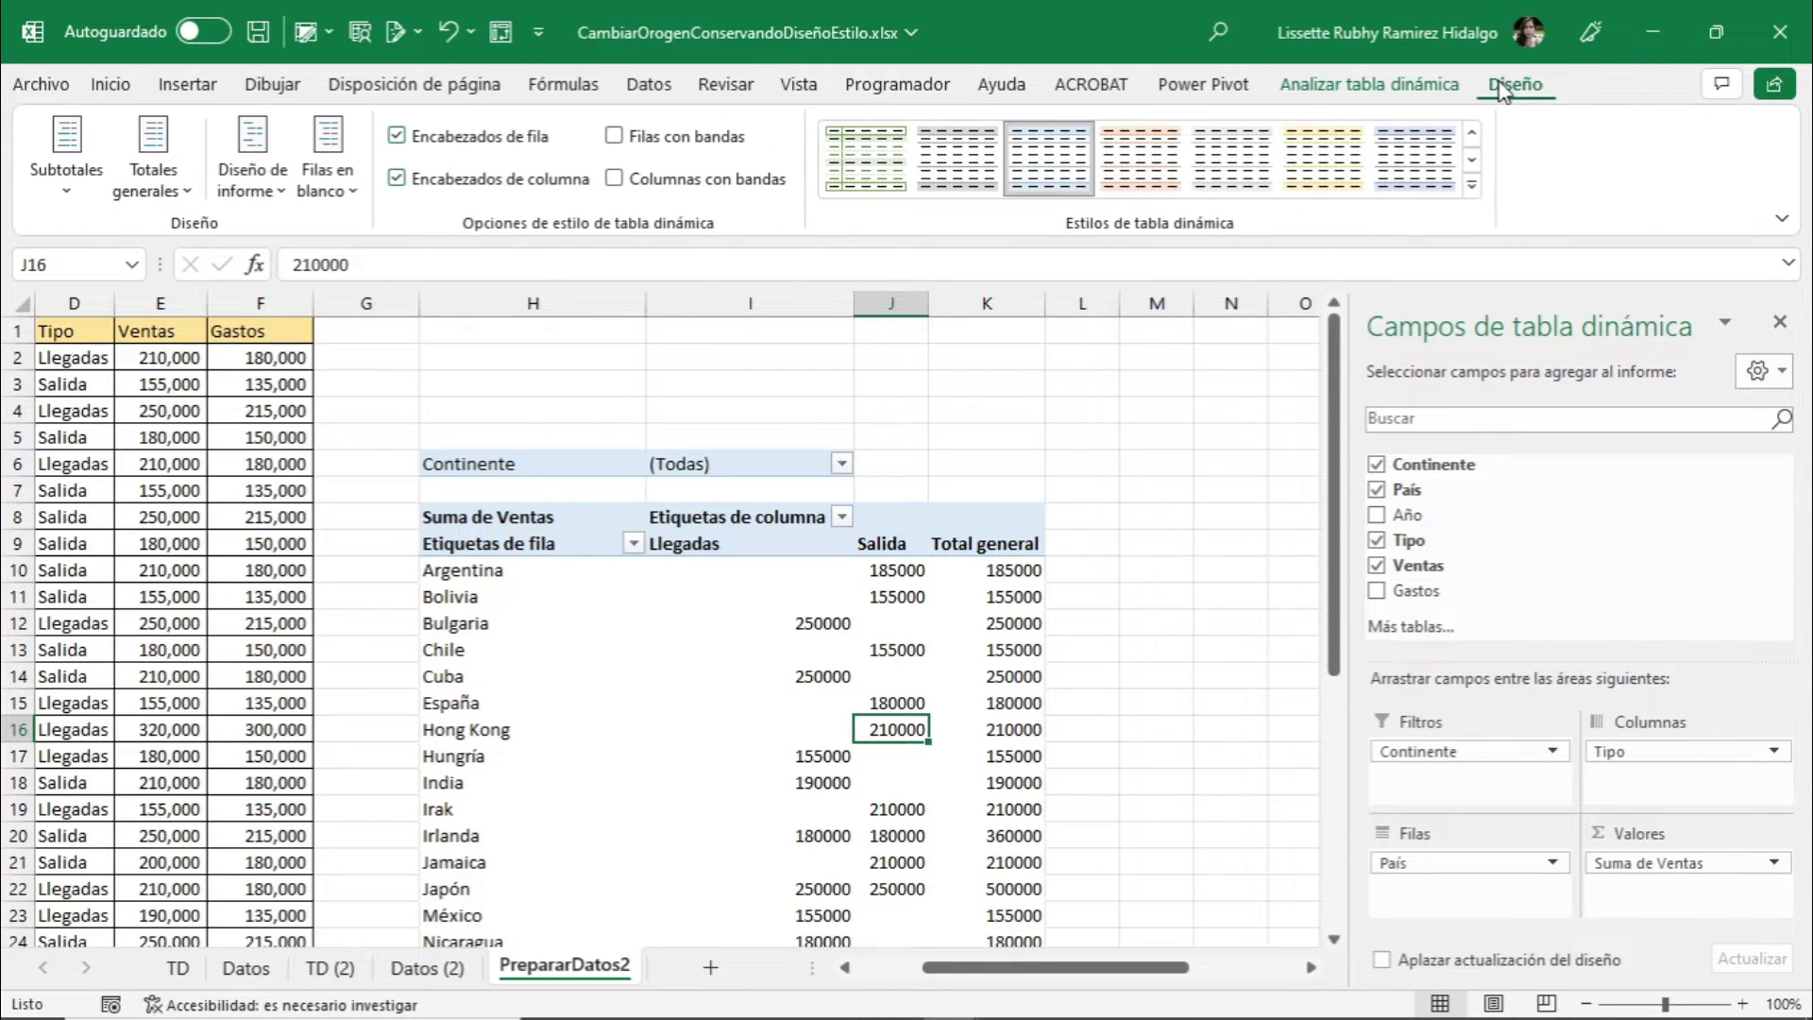
click(1473, 188)
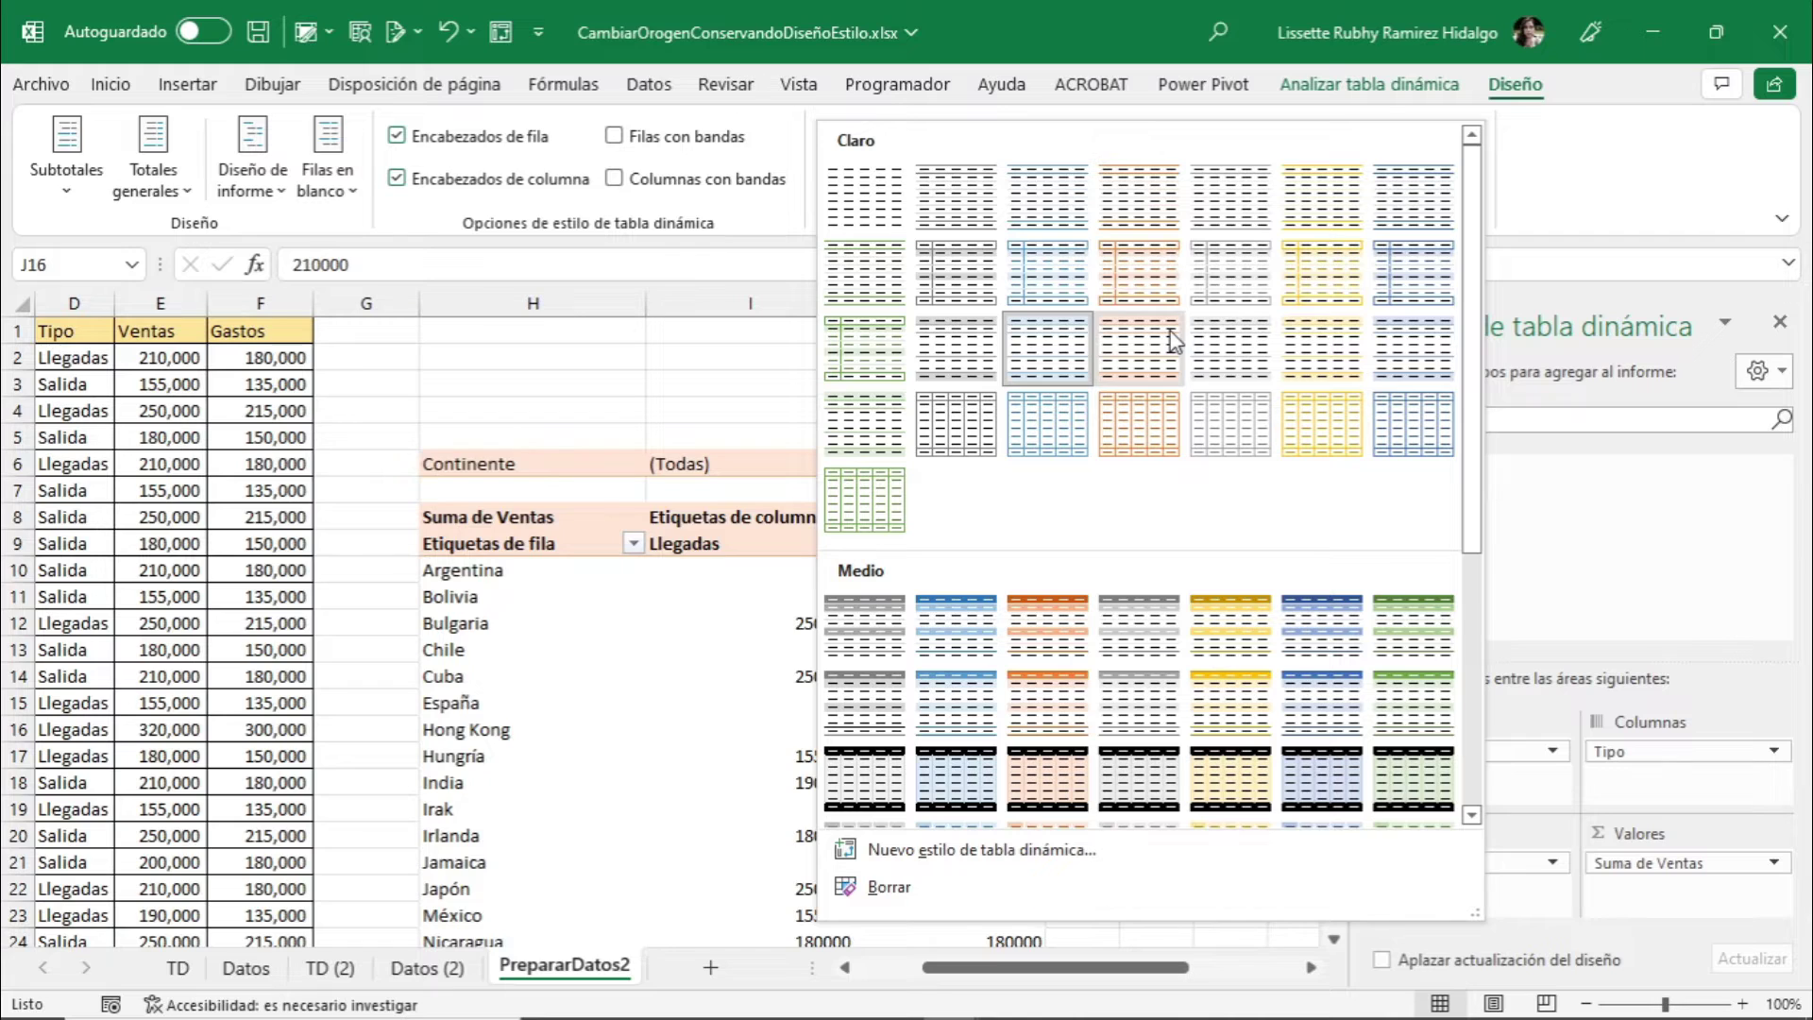
click(939, 850)
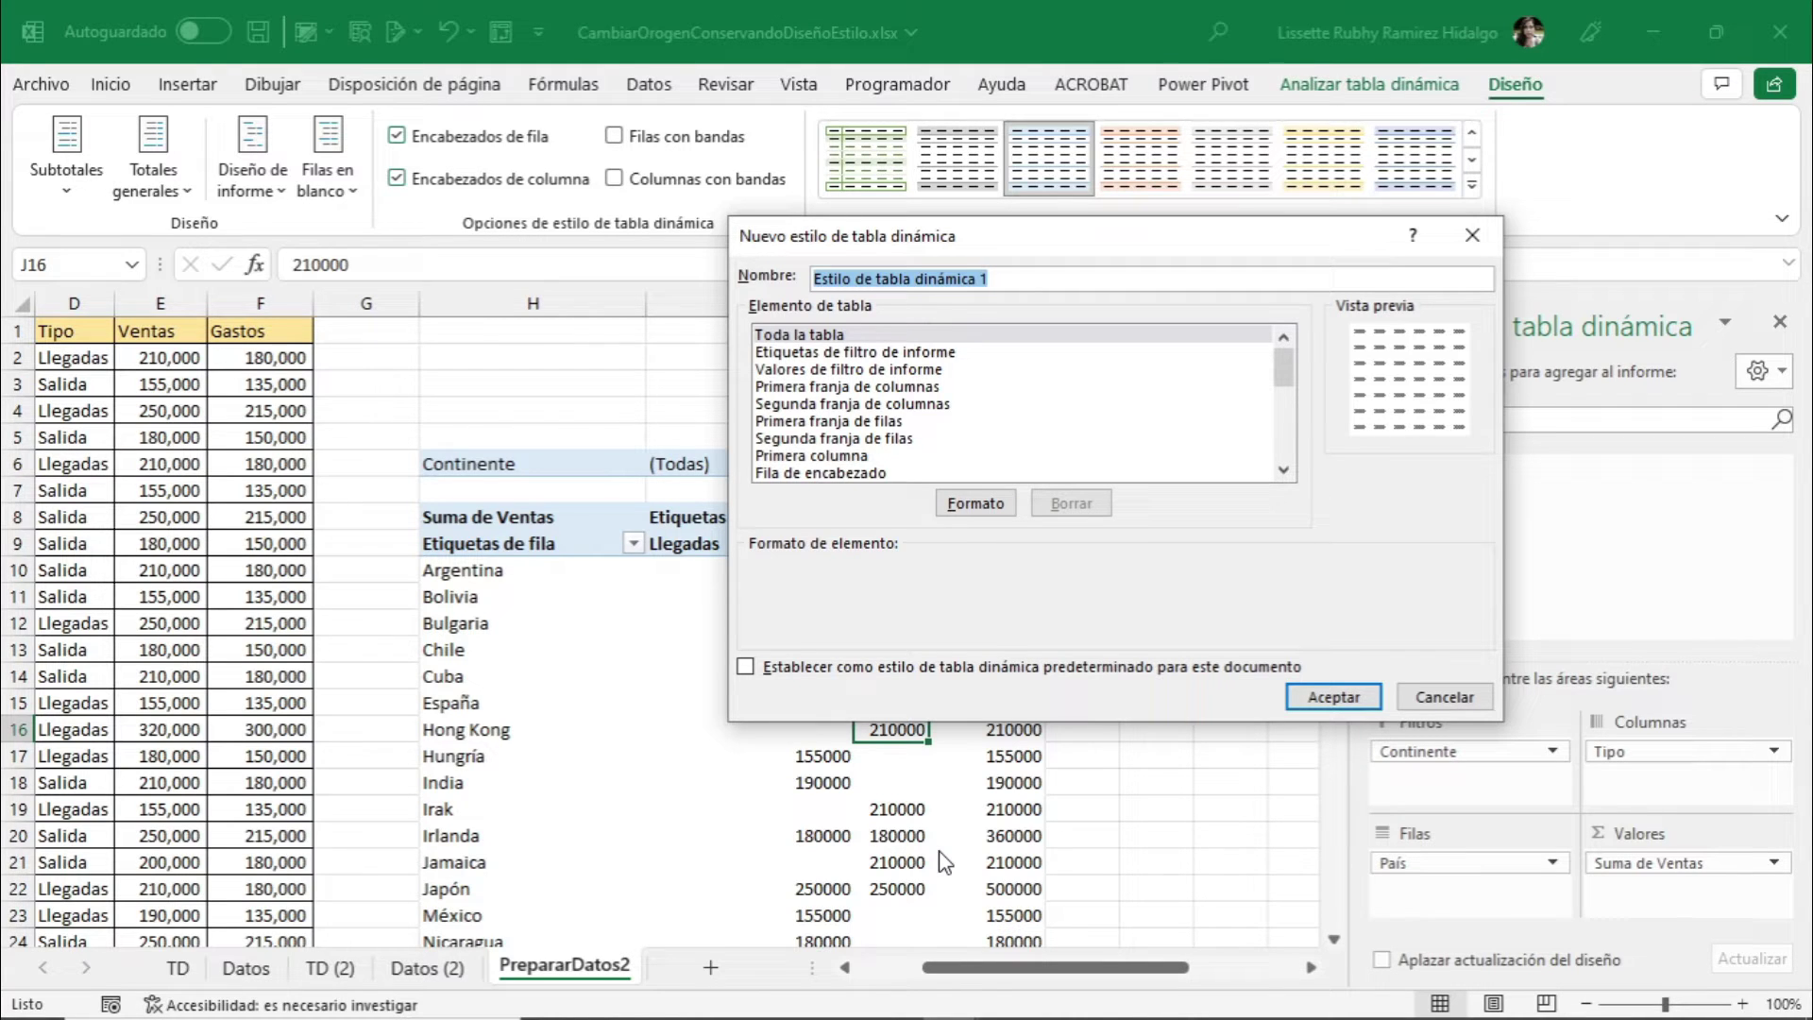
text(Co)
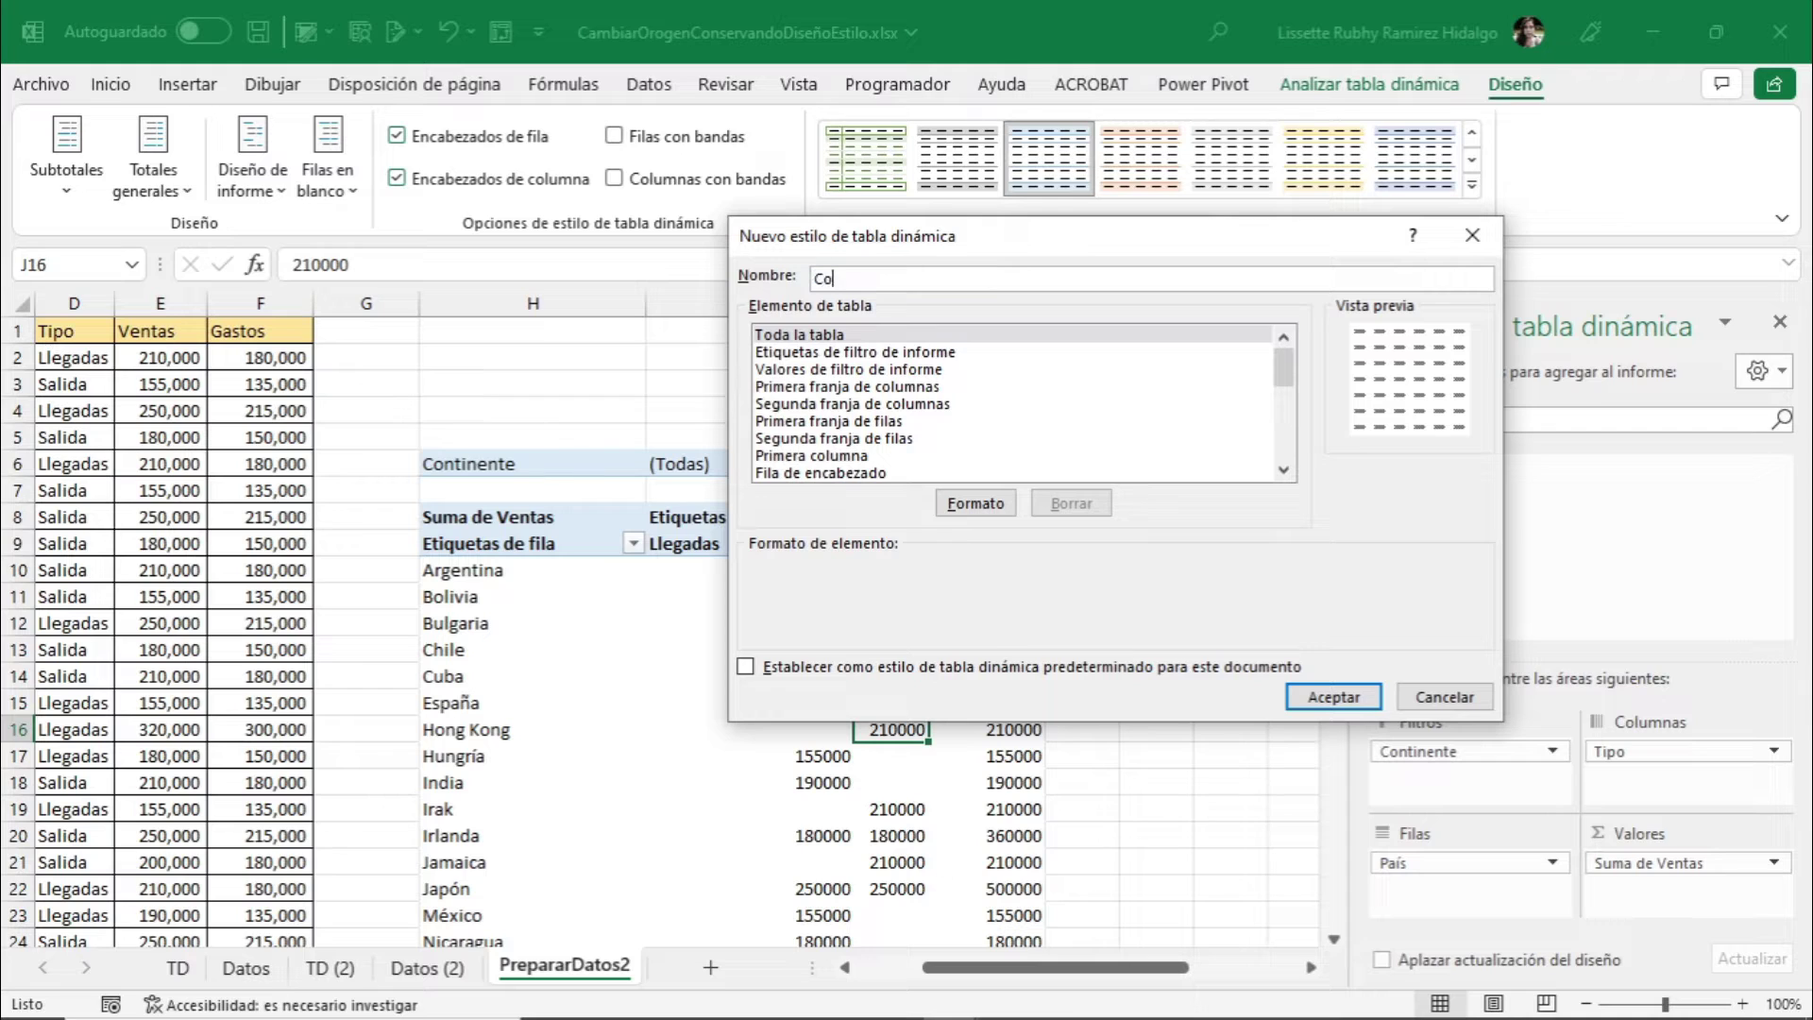
text(rporativo)
Format the Toda la tabla element of the Corporativo style with a thick dark blue bottom border
click(820, 336)
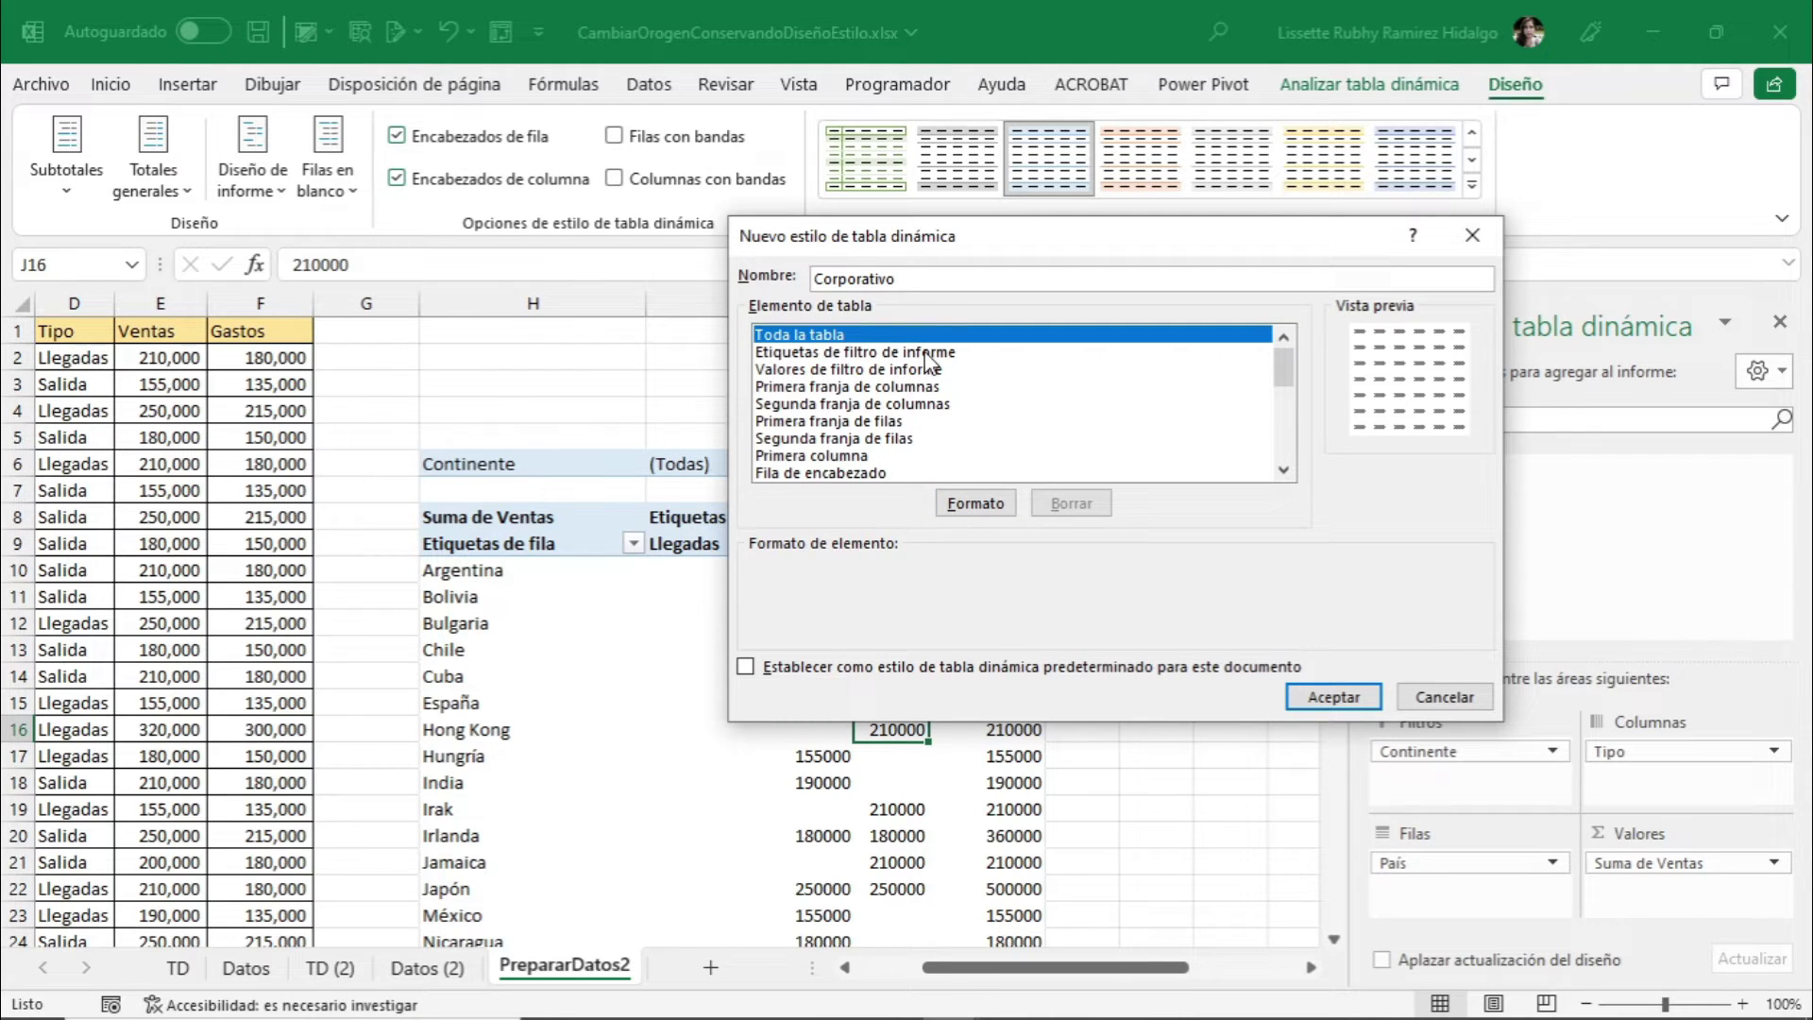
click(968, 507)
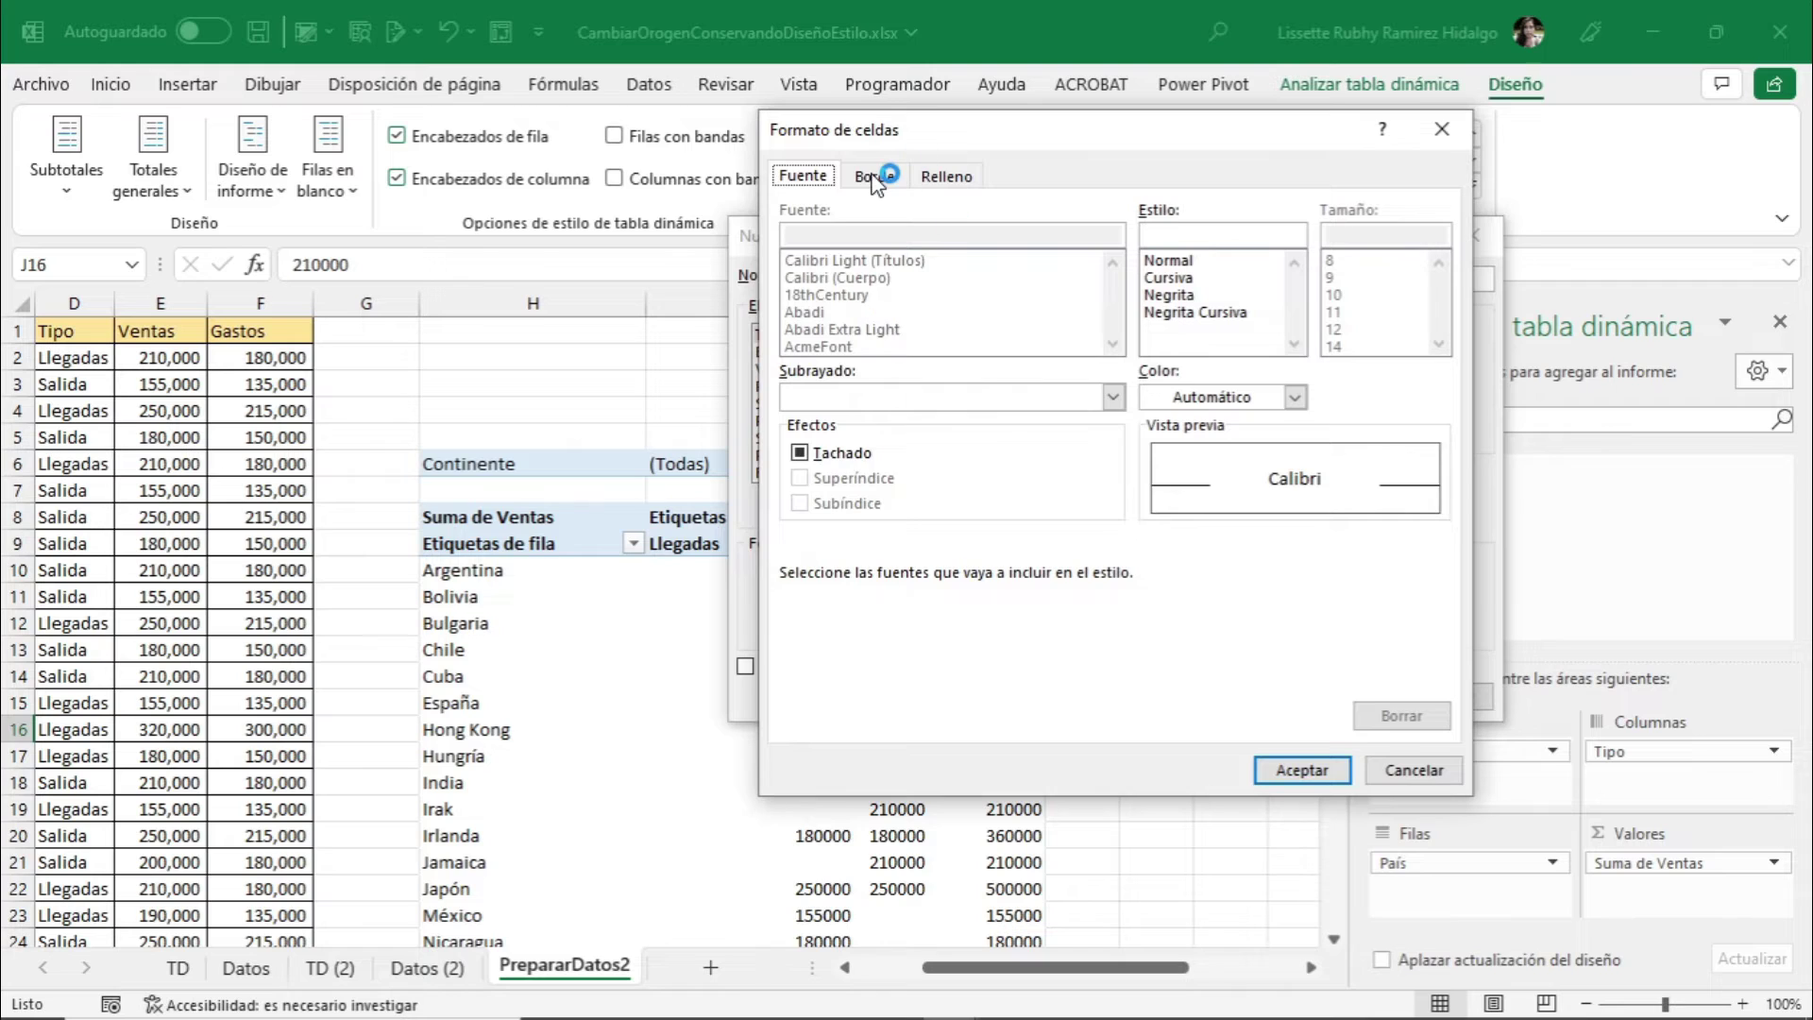
click(877, 179)
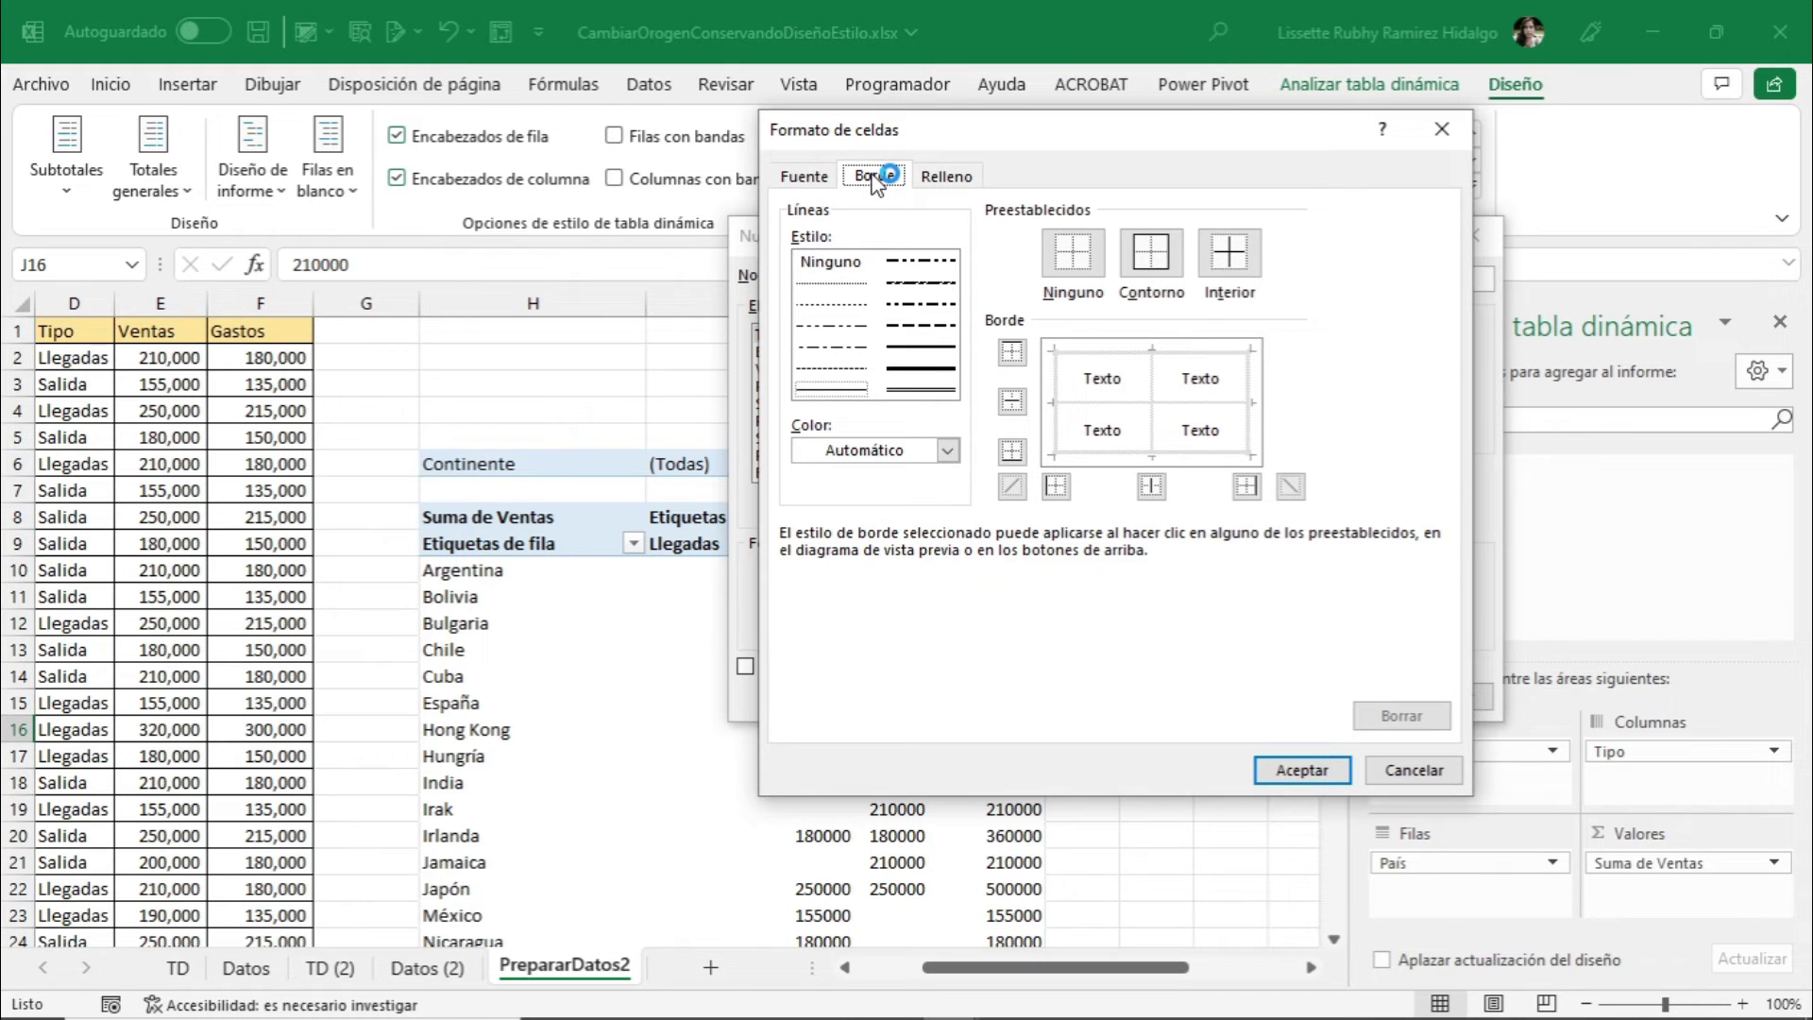
click(1148, 461)
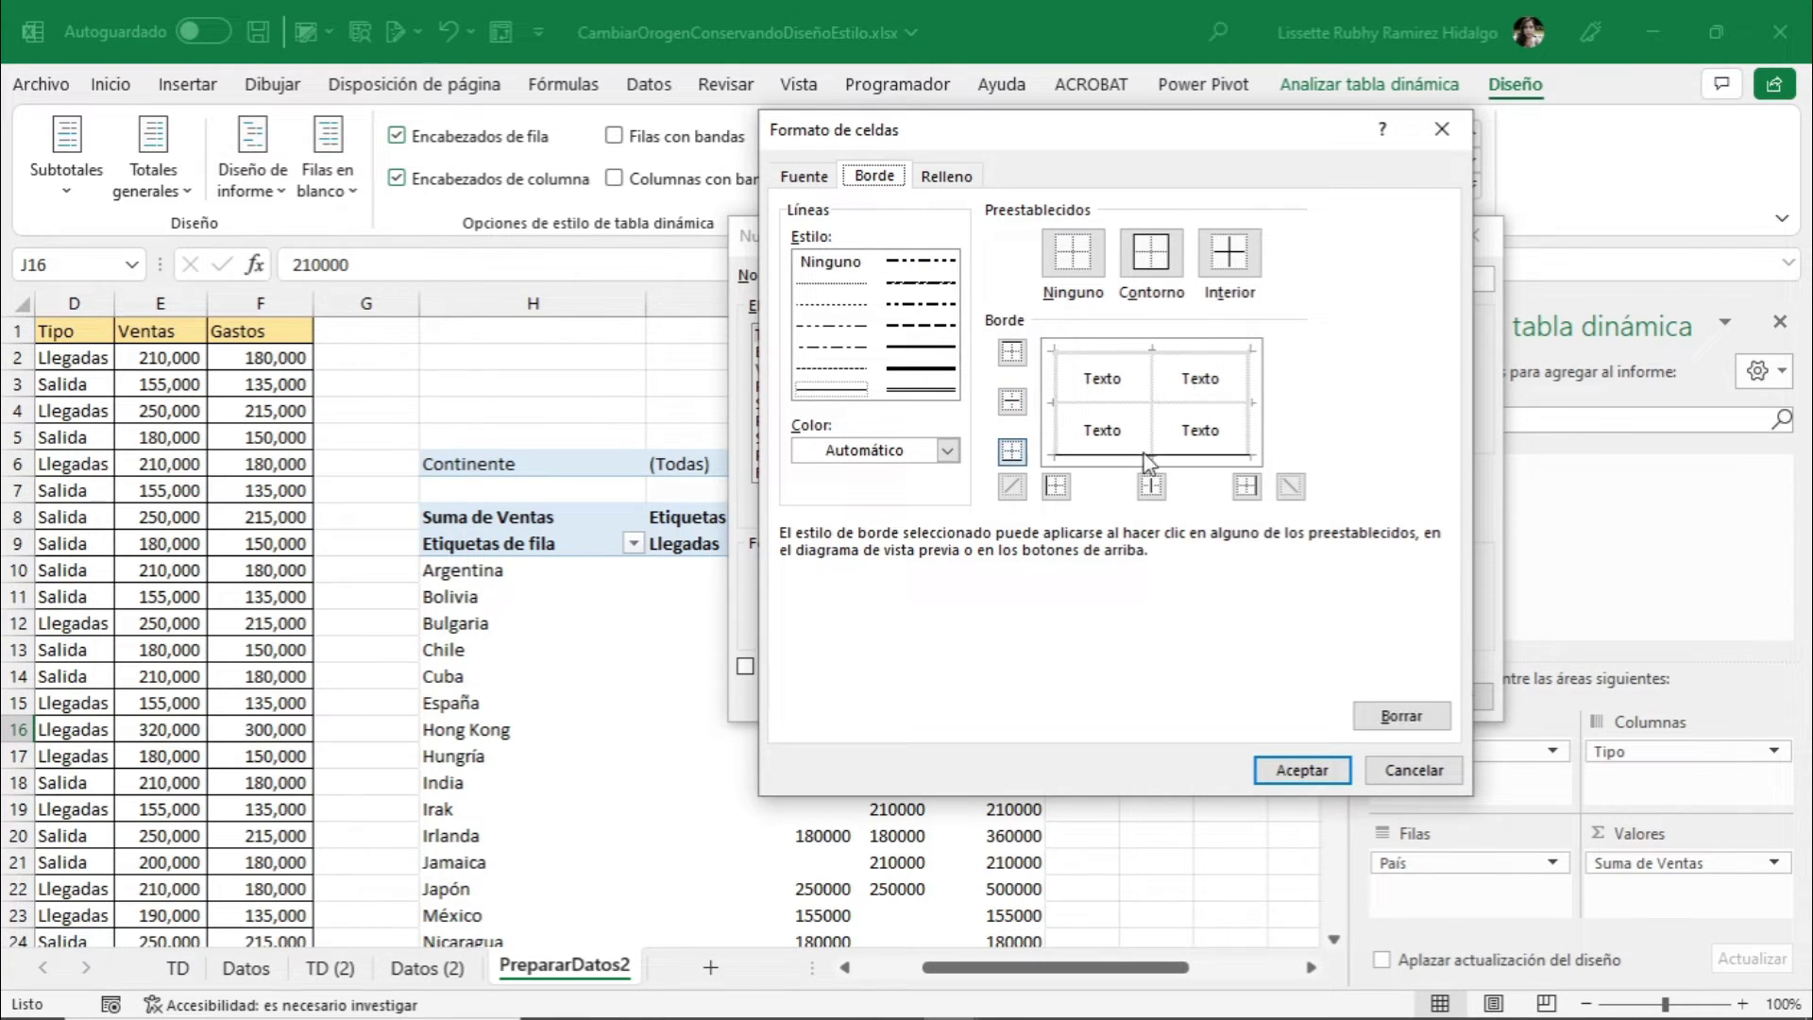
click(921, 367)
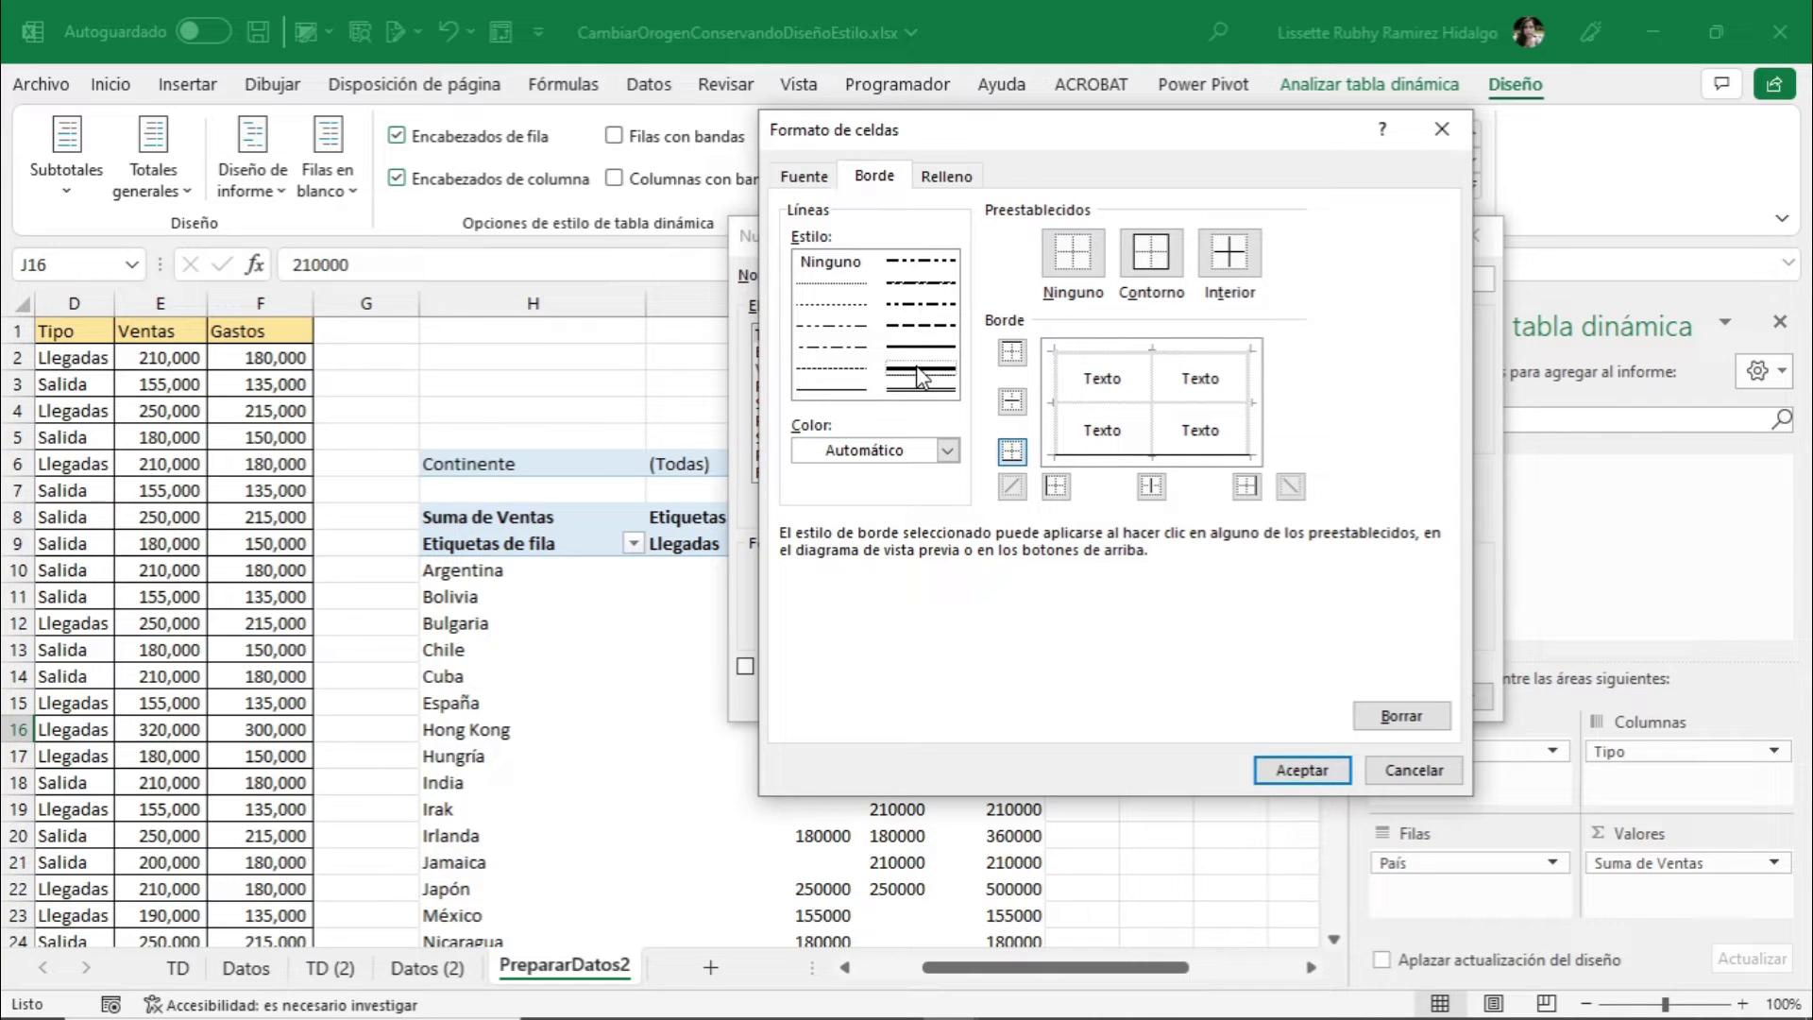
click(948, 451)
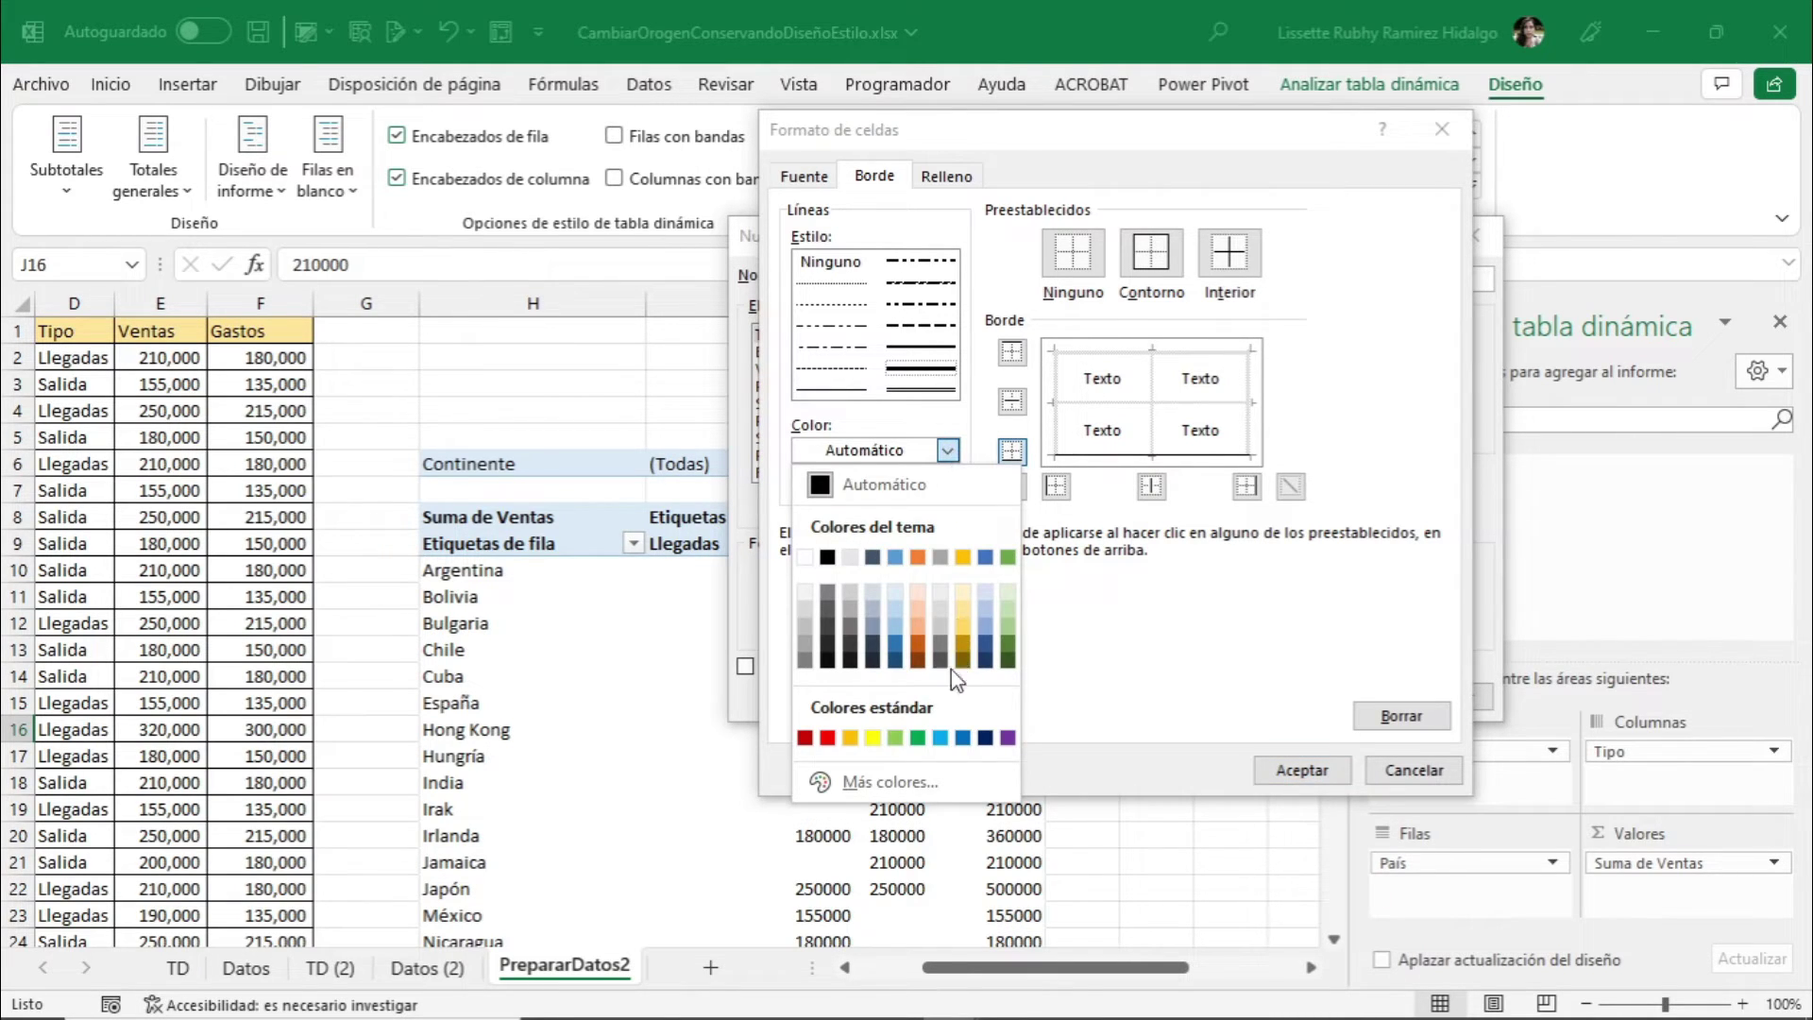
click(985, 737)
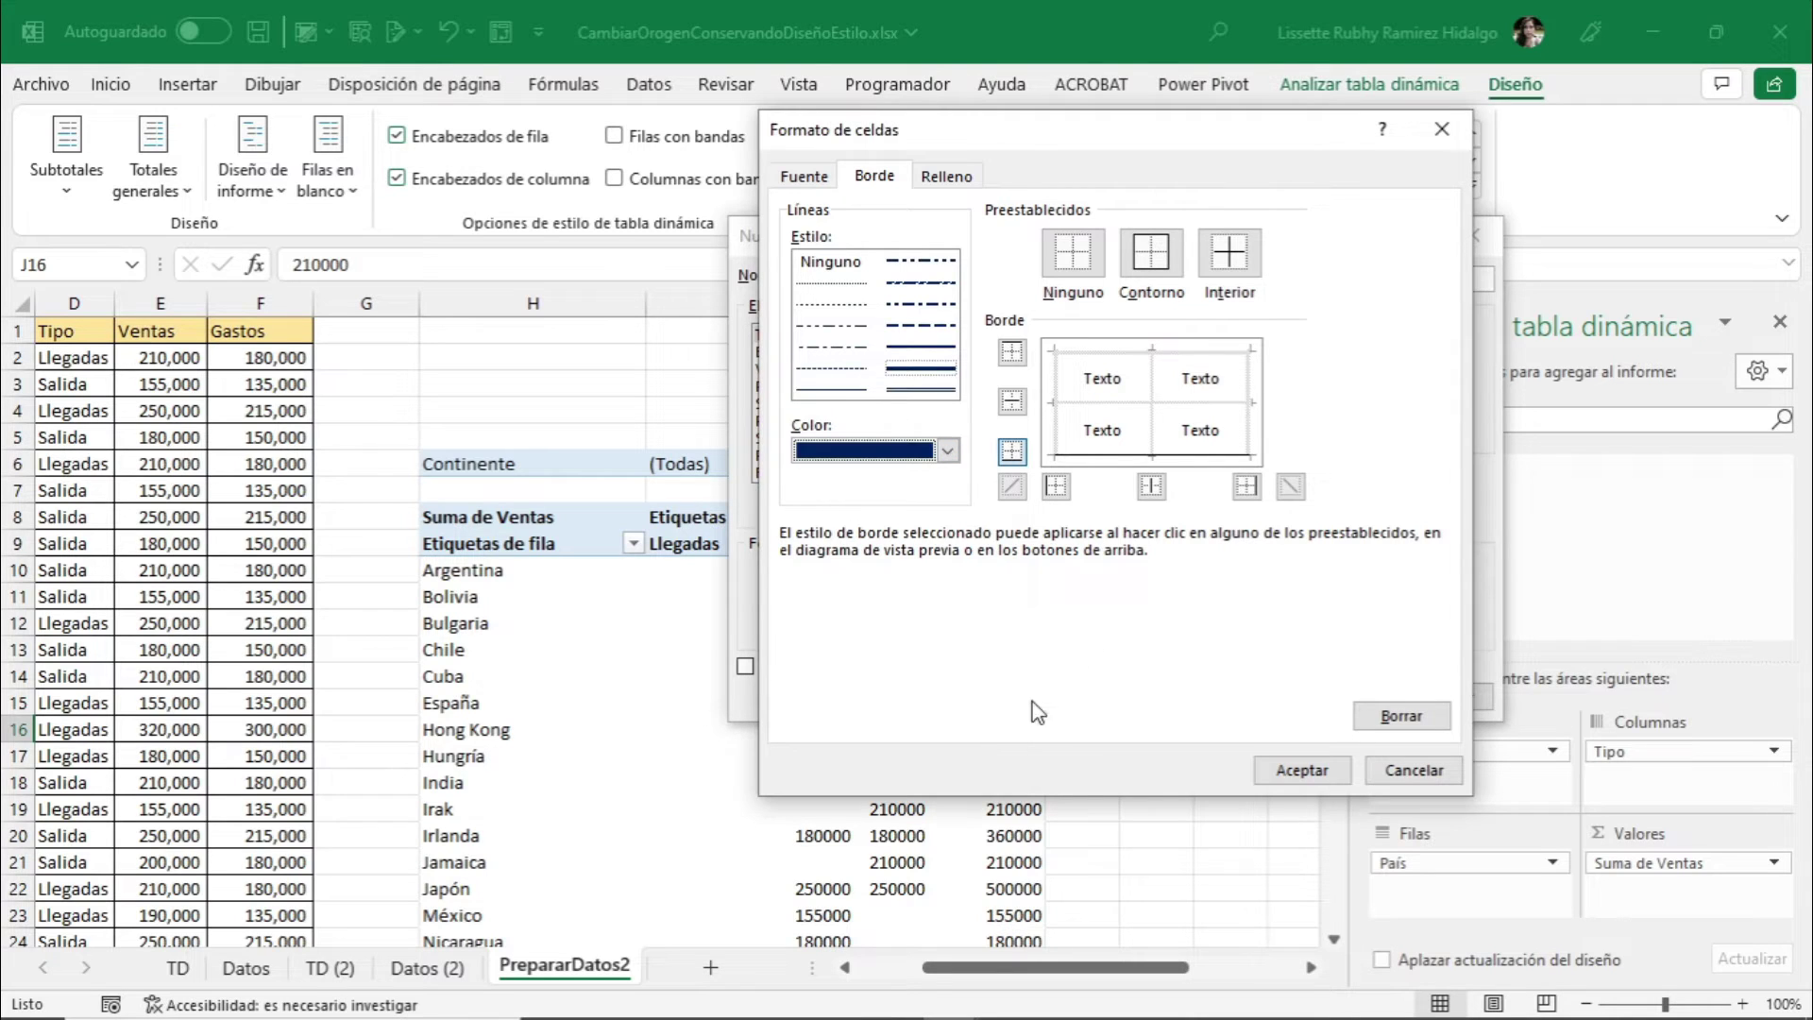
click(1150, 456)
click(1303, 773)
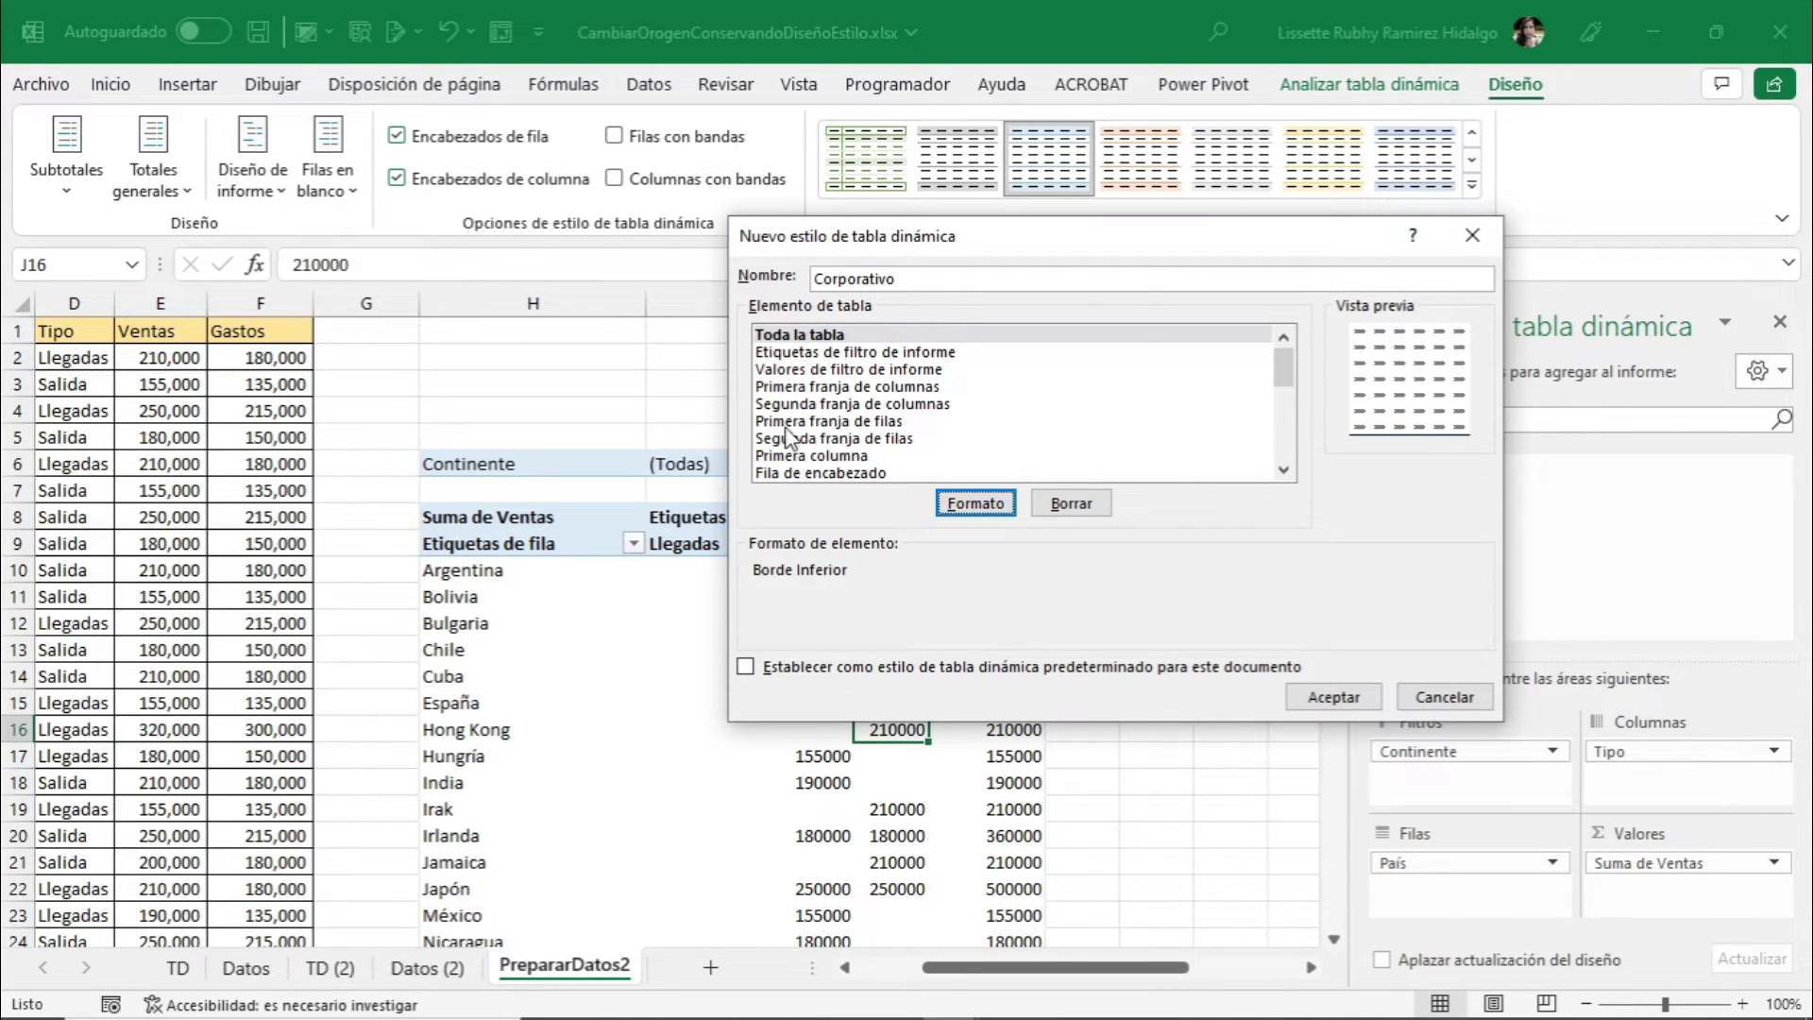
Fill the Fila de encabezado element of the Corporativo style with dark blue and bring up its font settings
click(812, 477)
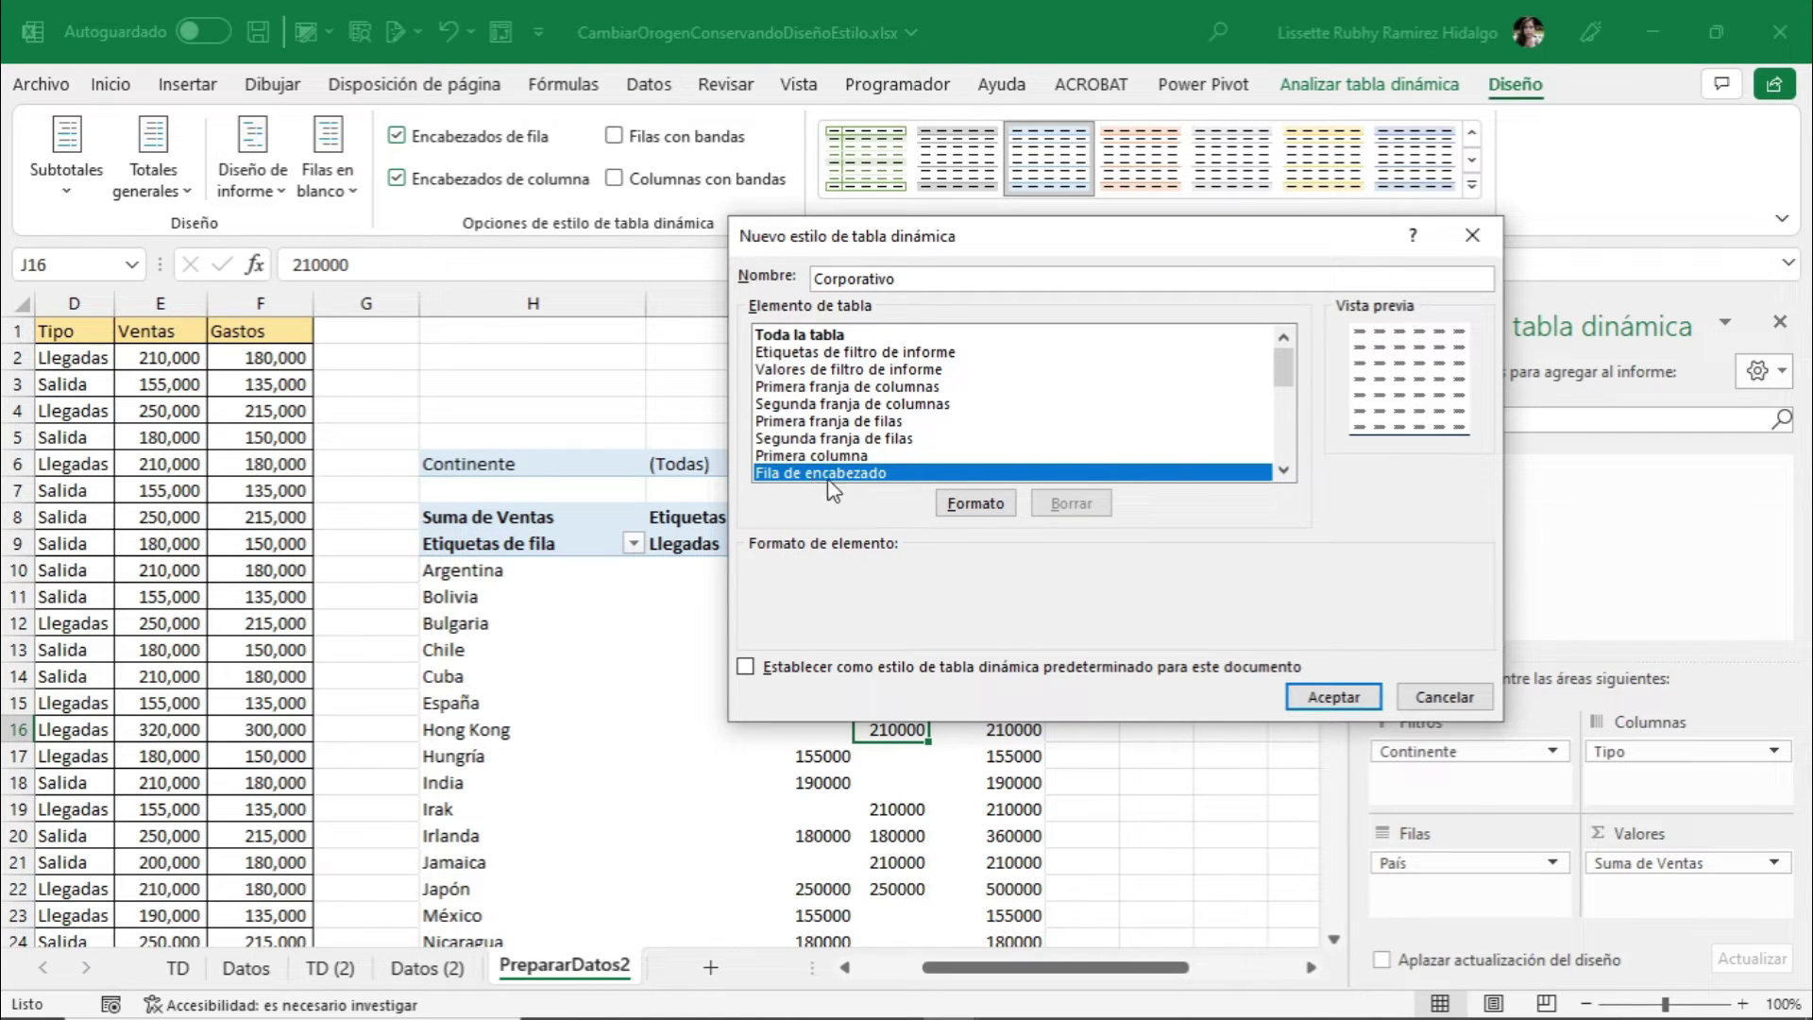
click(975, 504)
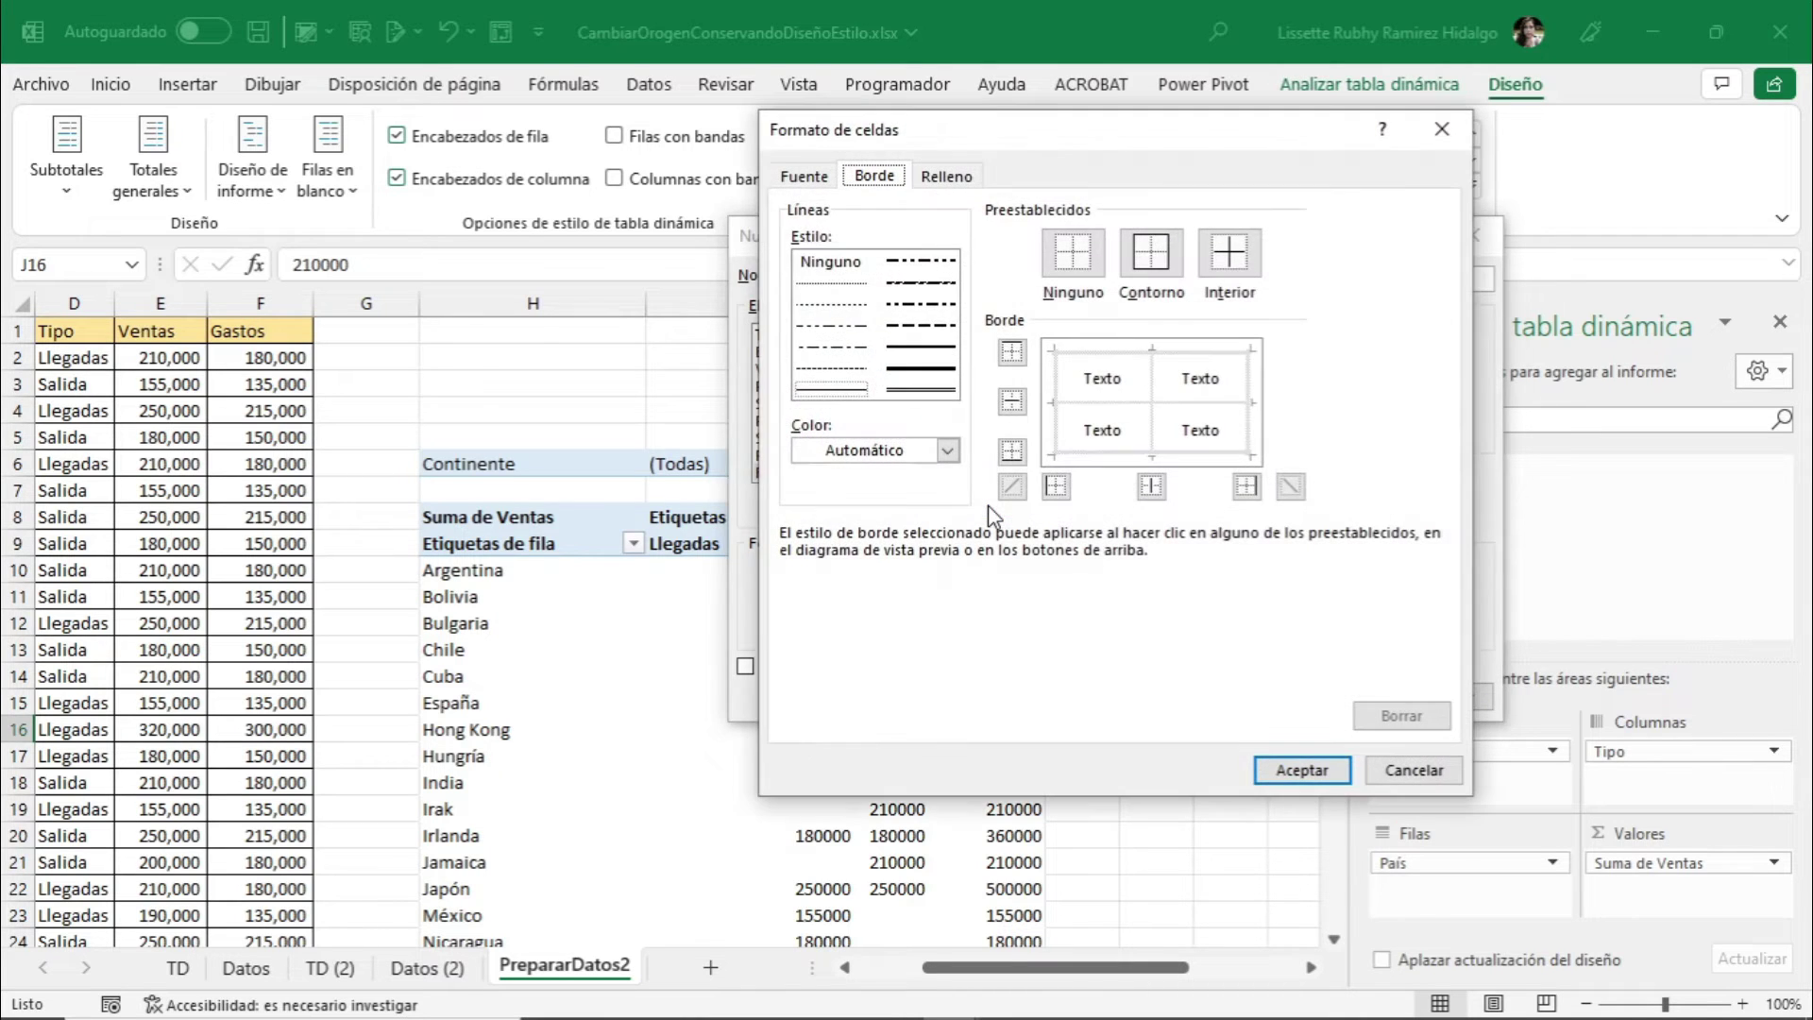
click(940, 180)
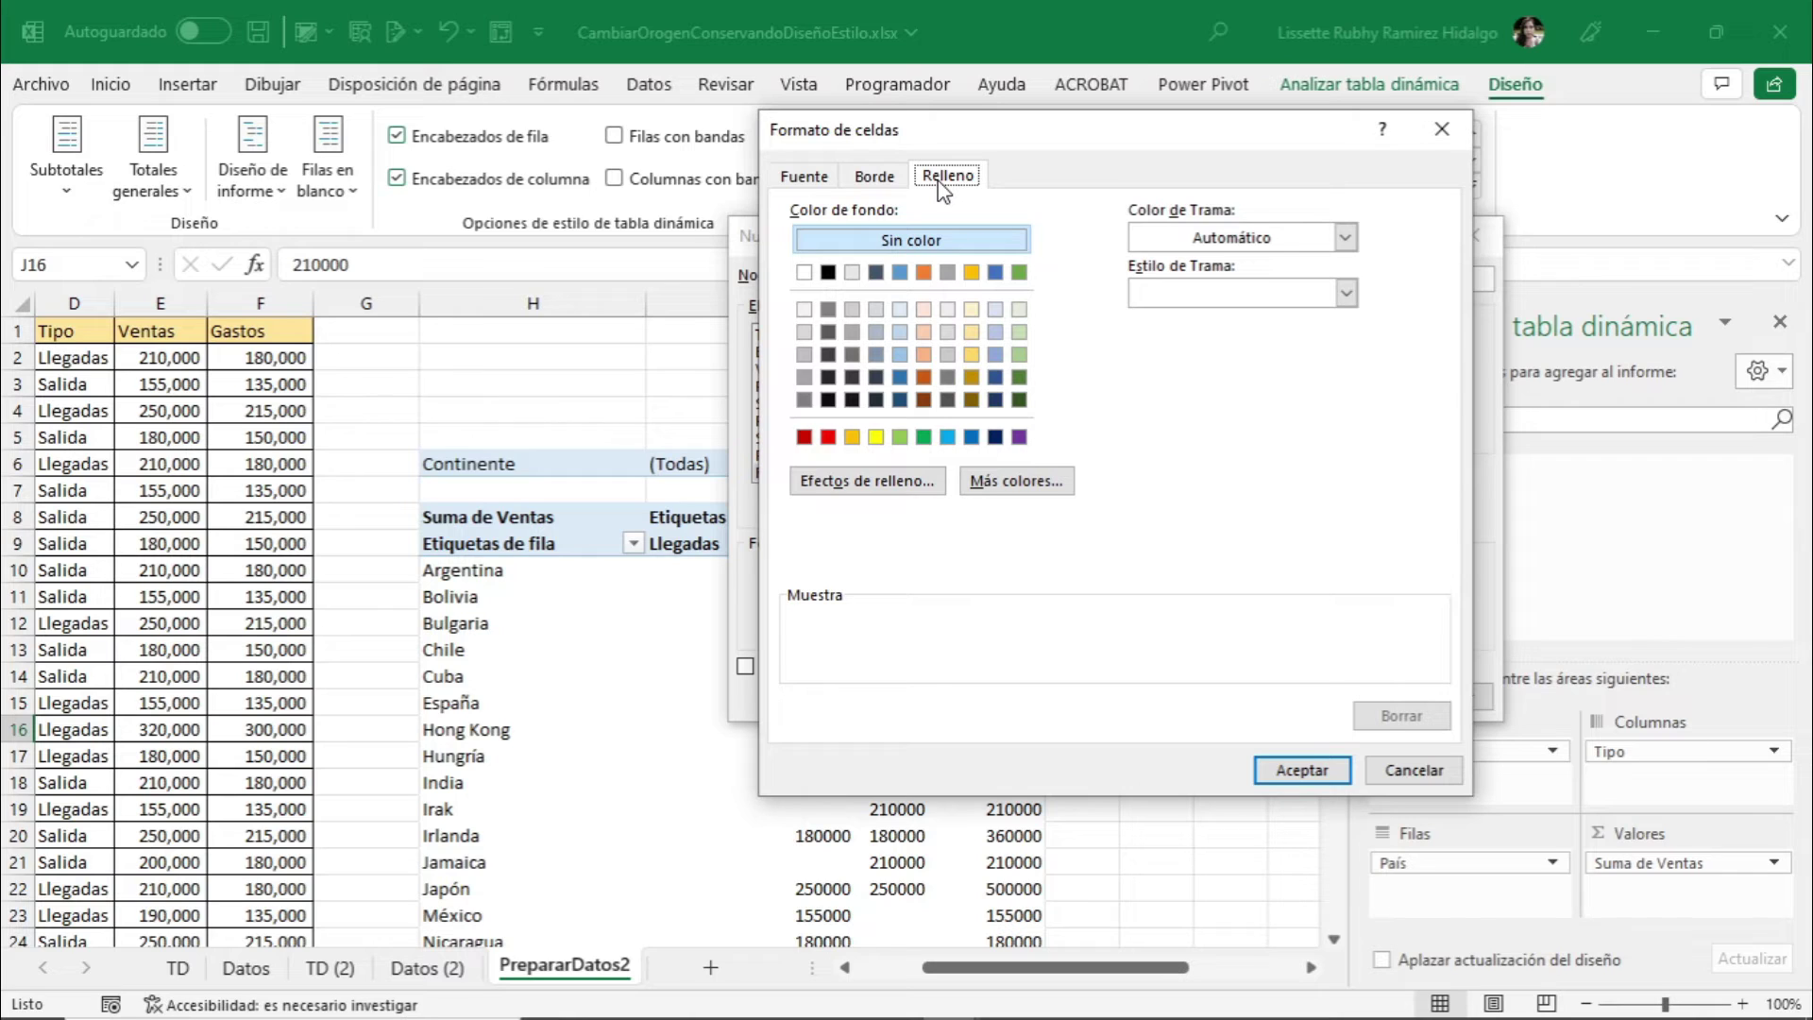
click(996, 437)
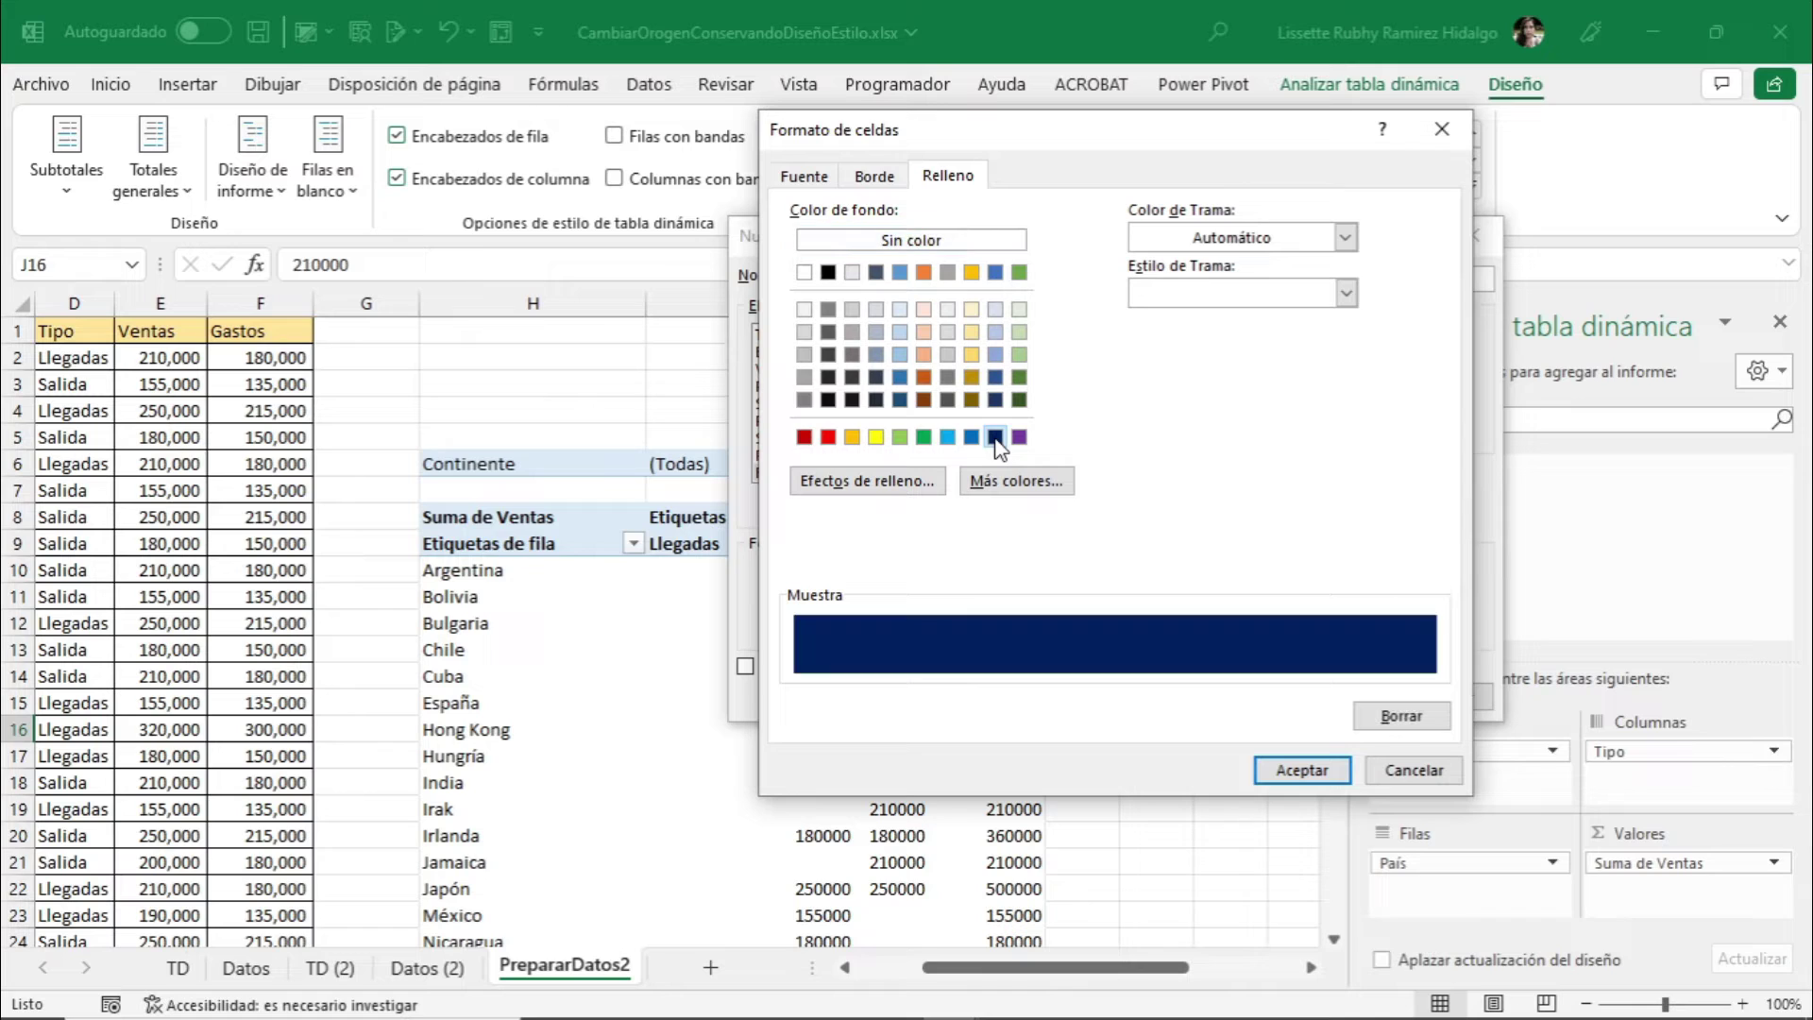
click(804, 177)
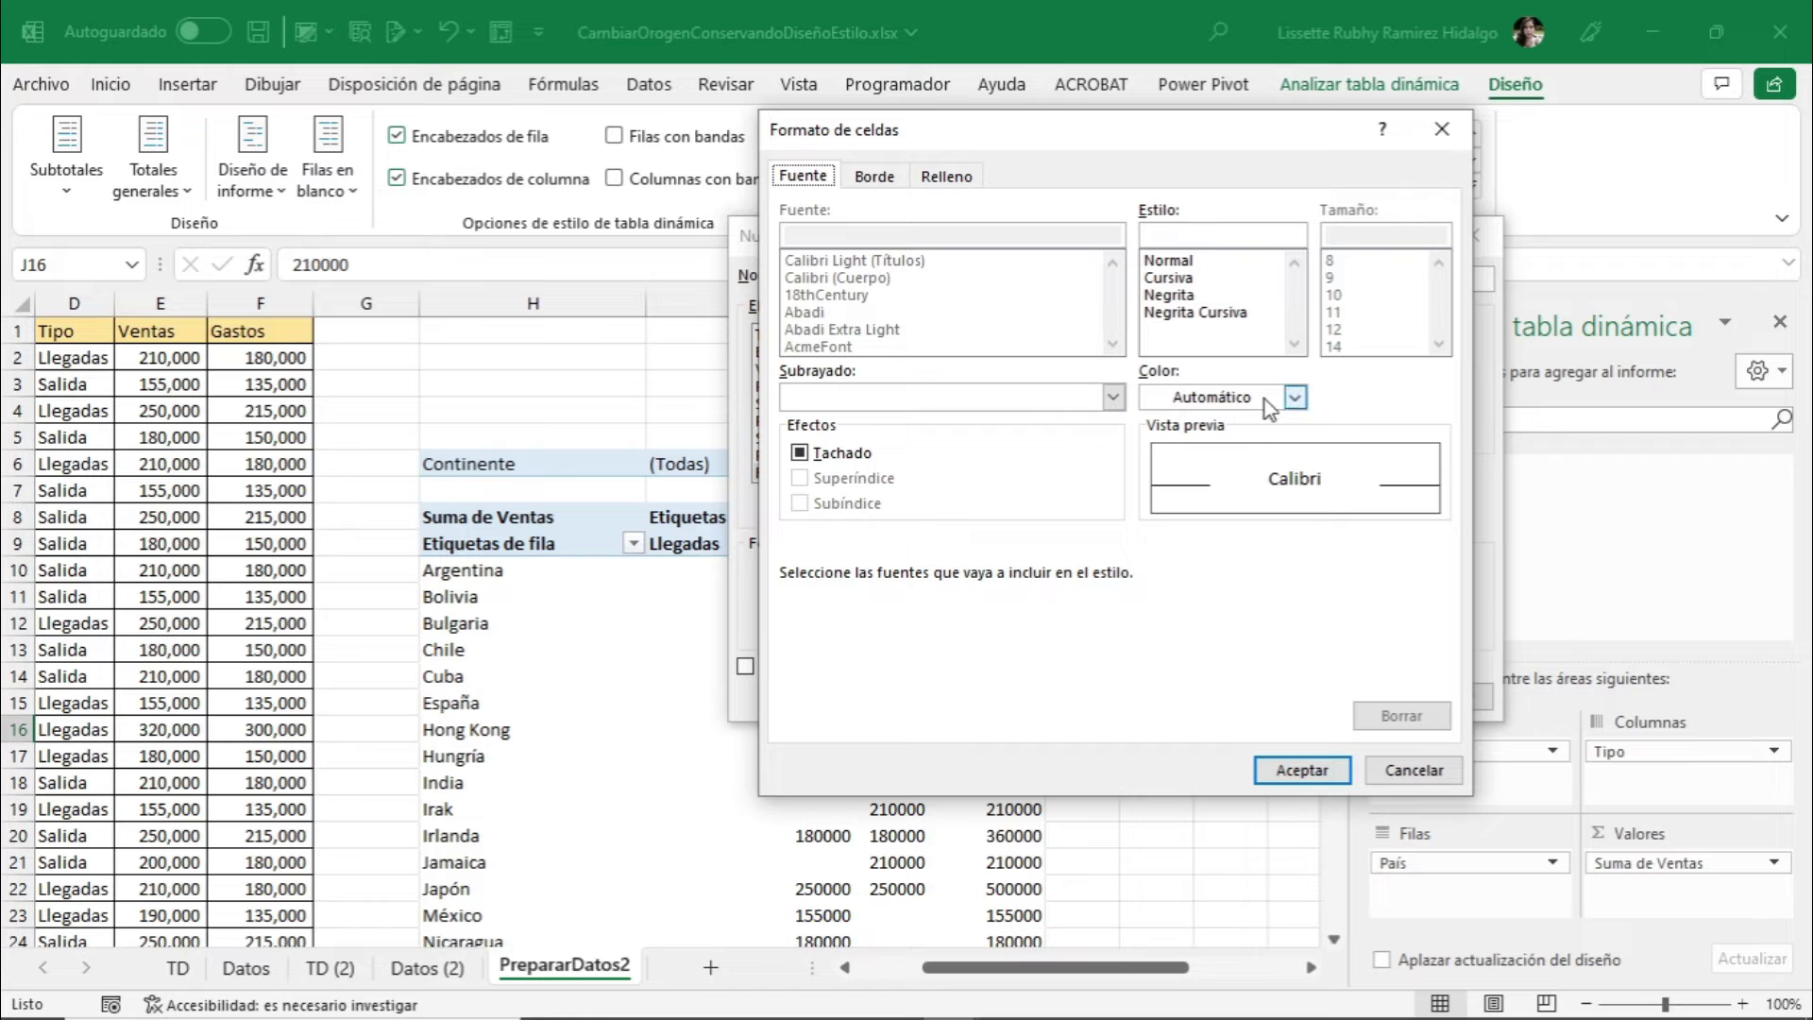
click(1296, 396)
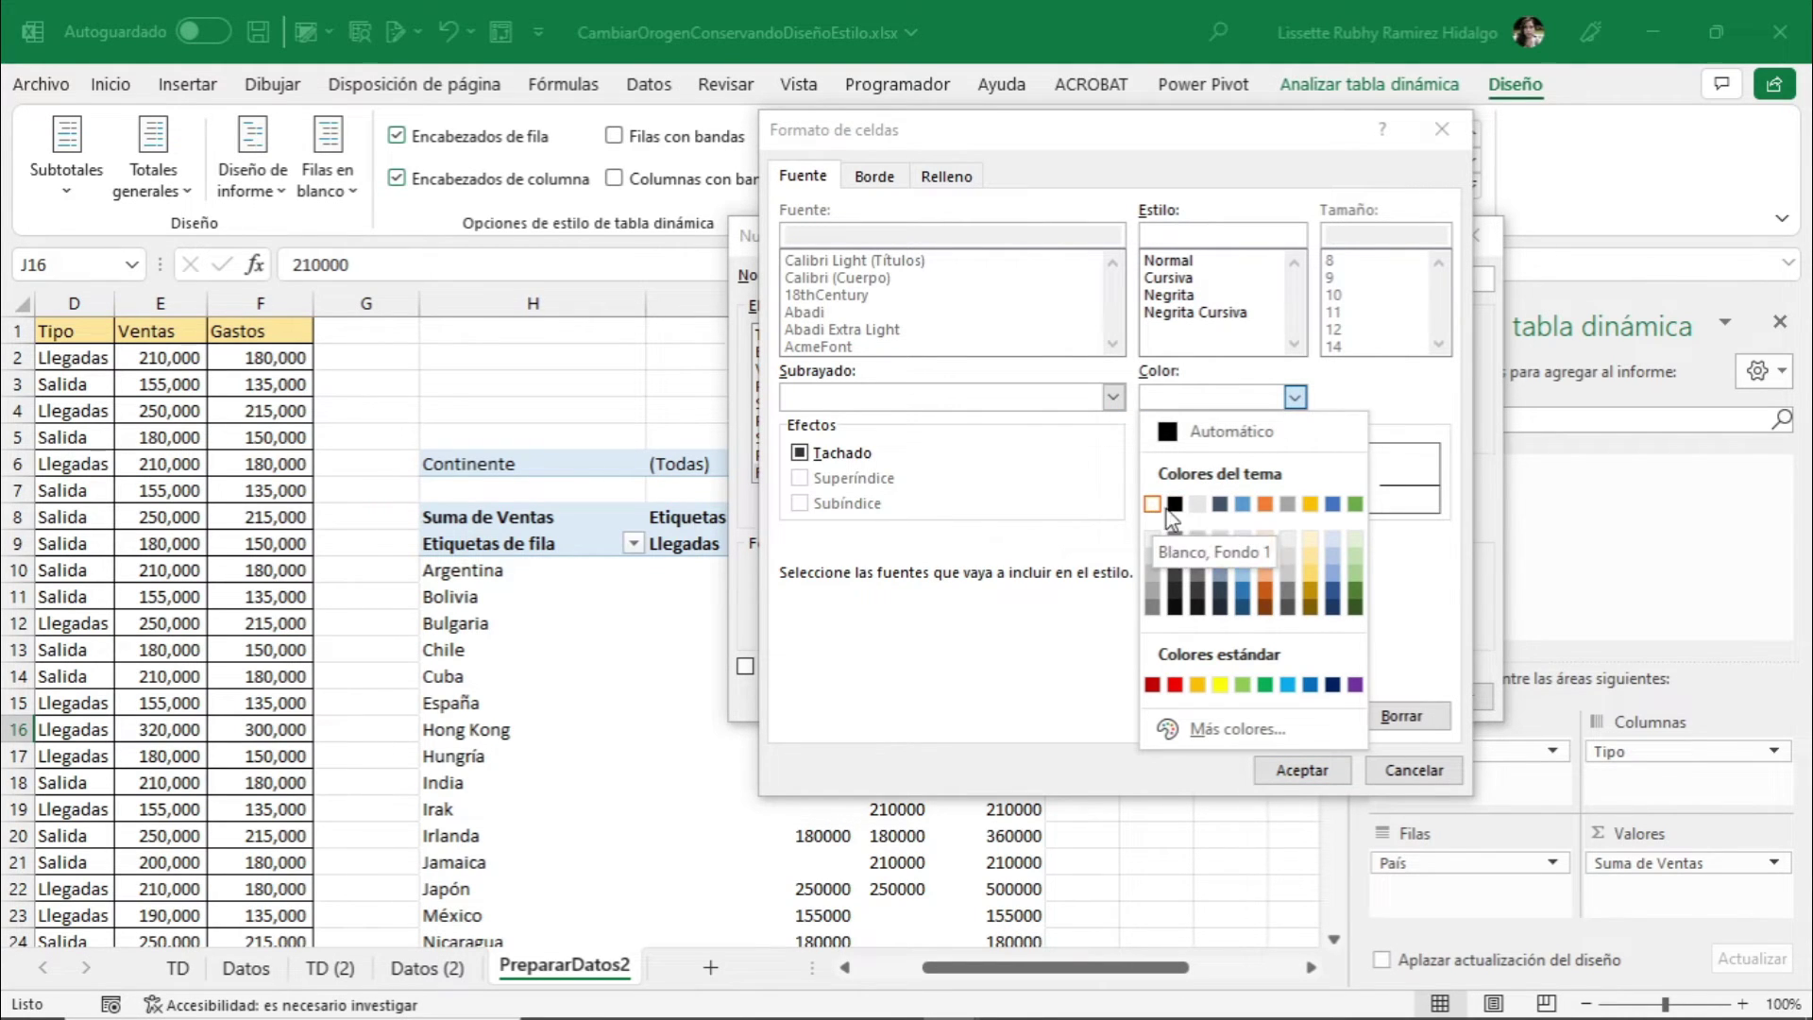
click(1223, 742)
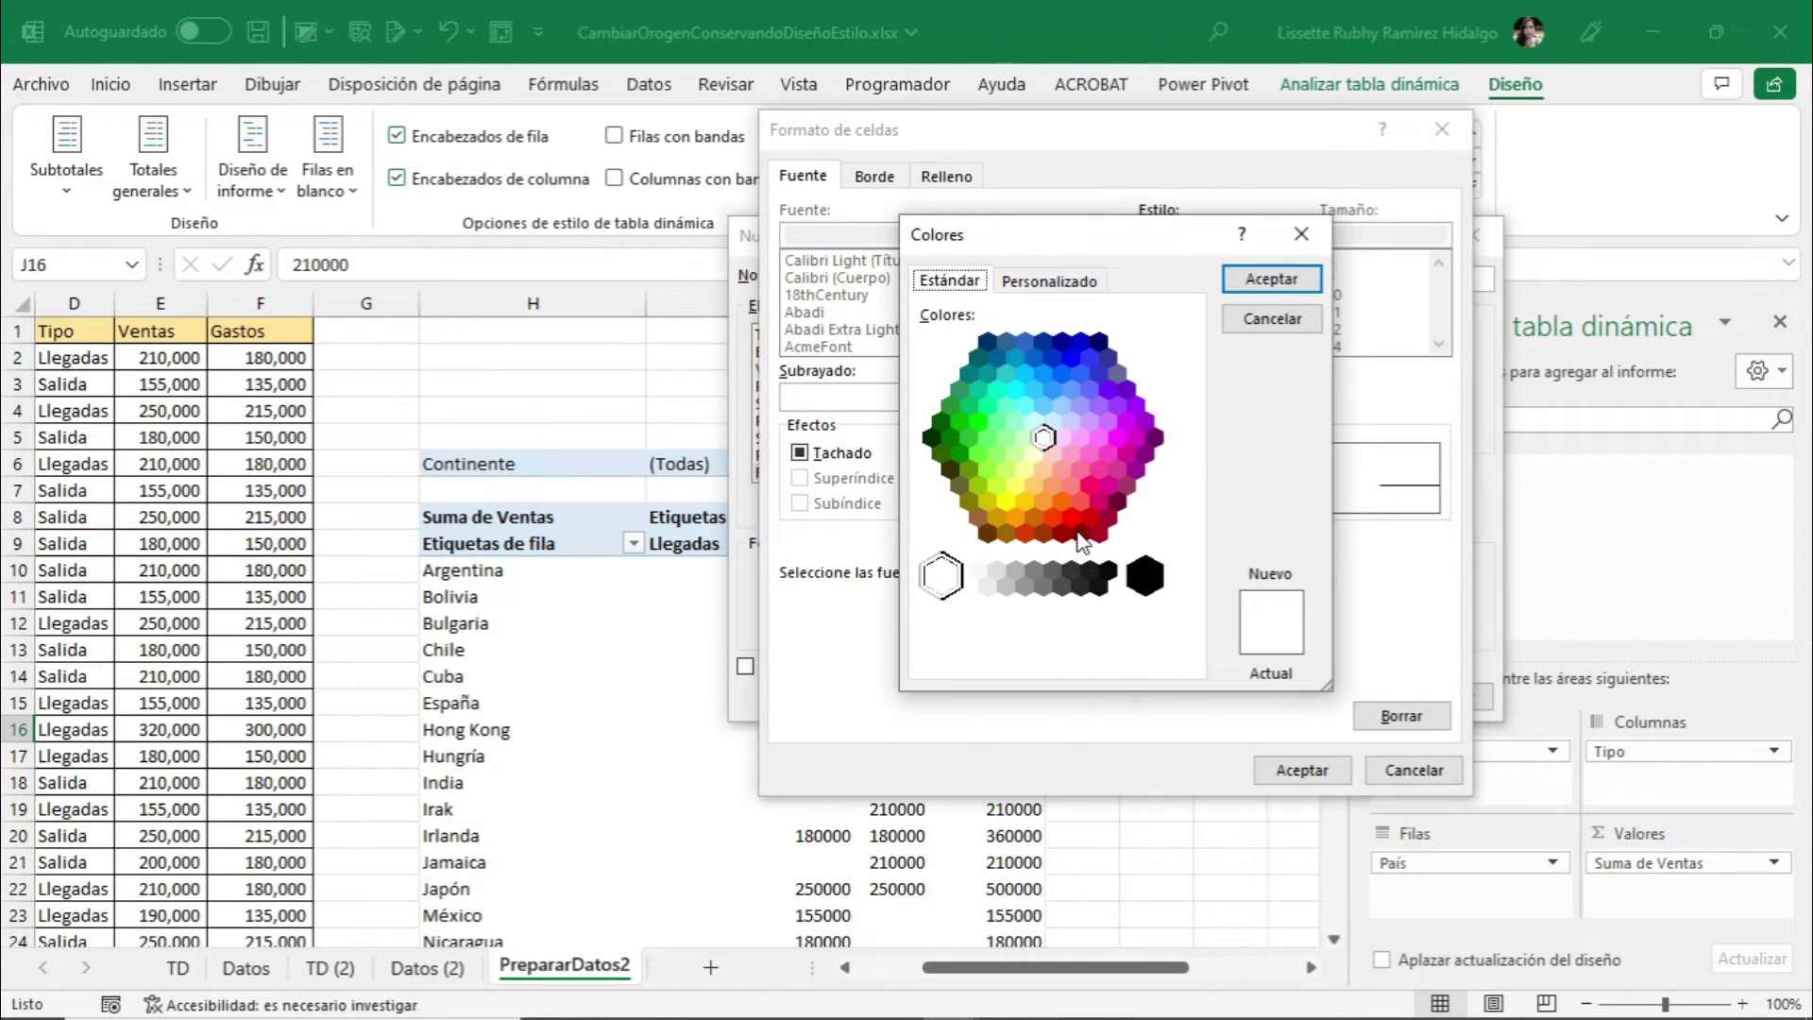
click(1072, 284)
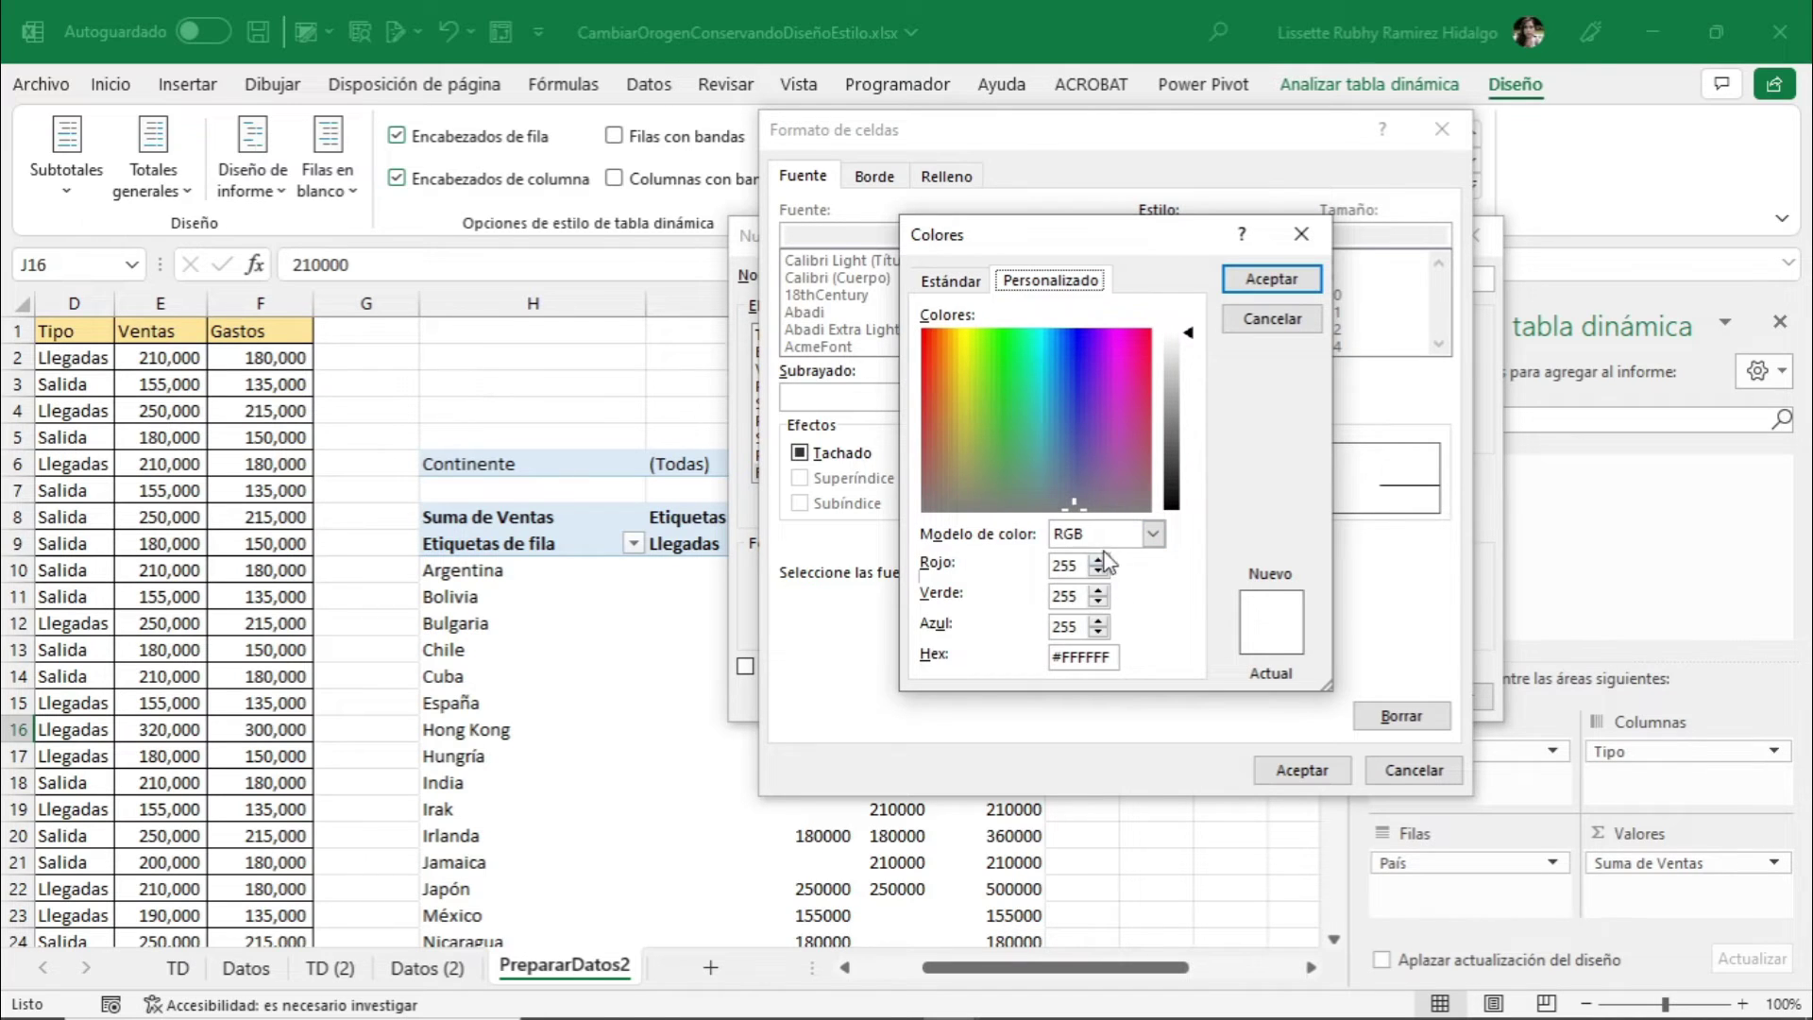
key(BackSpace)
key(BackSpace)
key(BackSpace)
text(255)
click(1301, 235)
Set the font color of the Fila de encabezado element to Blanco, Fondo 1 and accept its format
click(1296, 397)
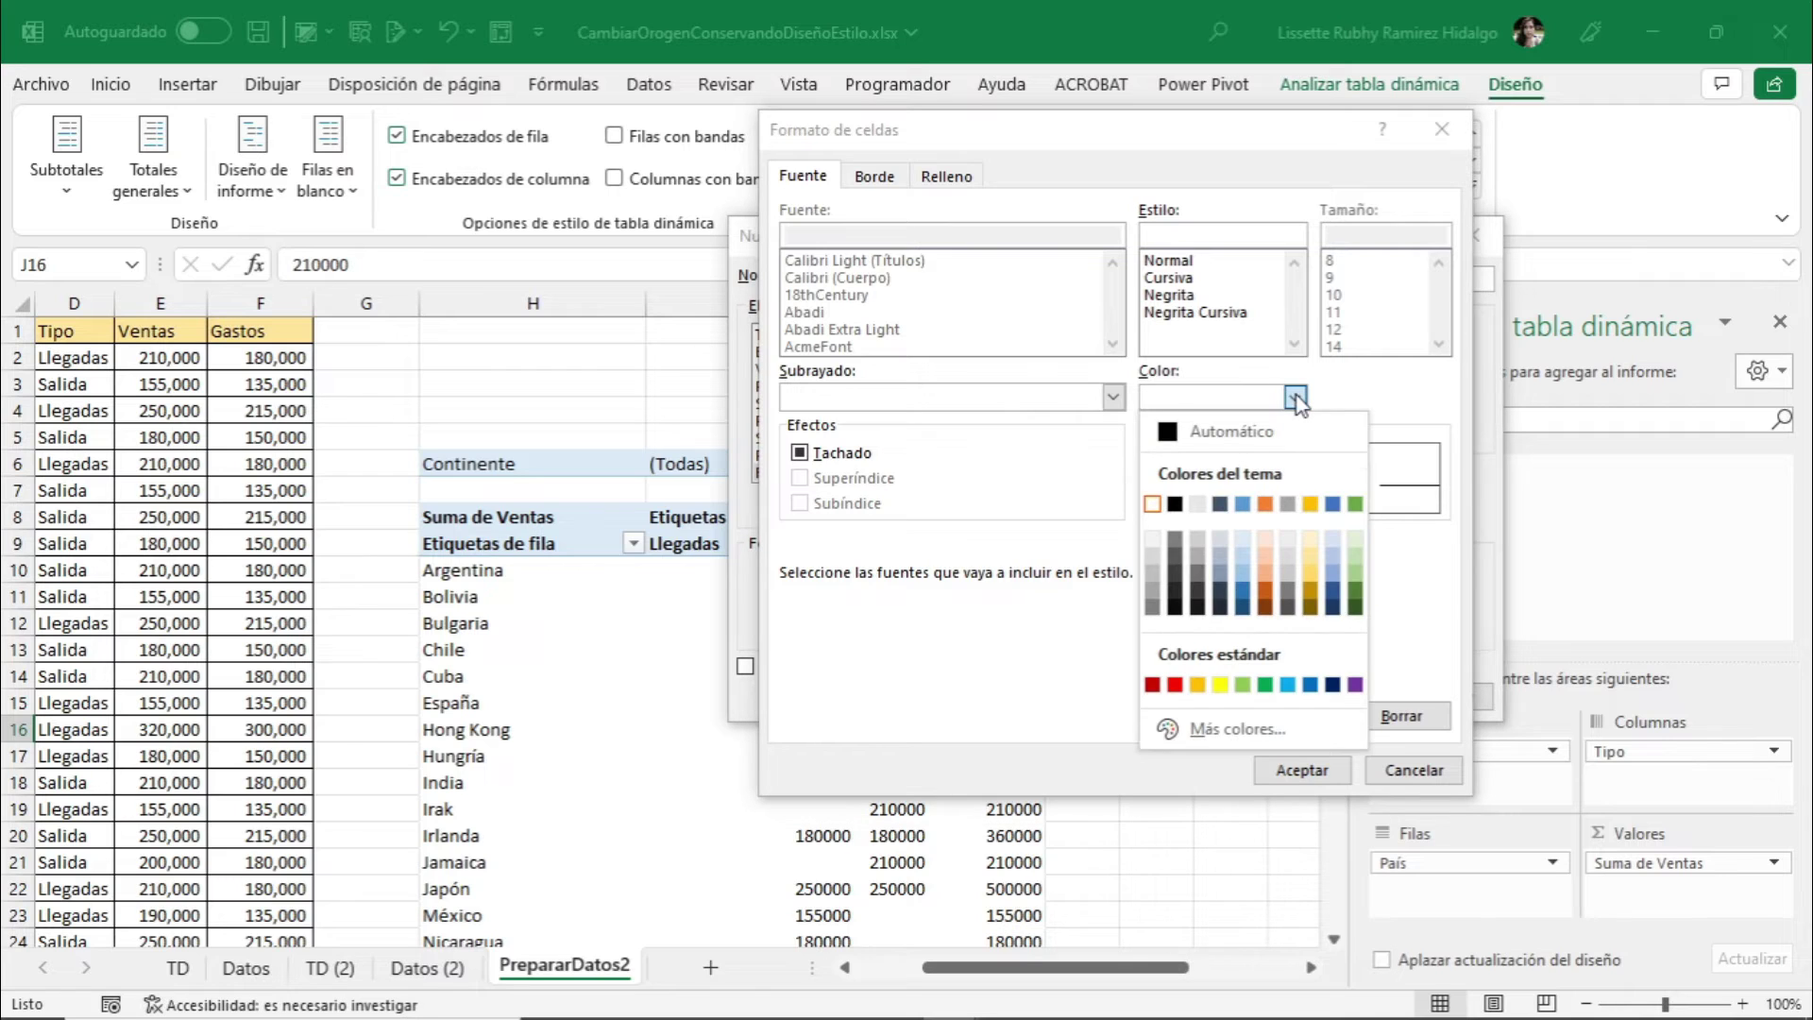
click(1153, 507)
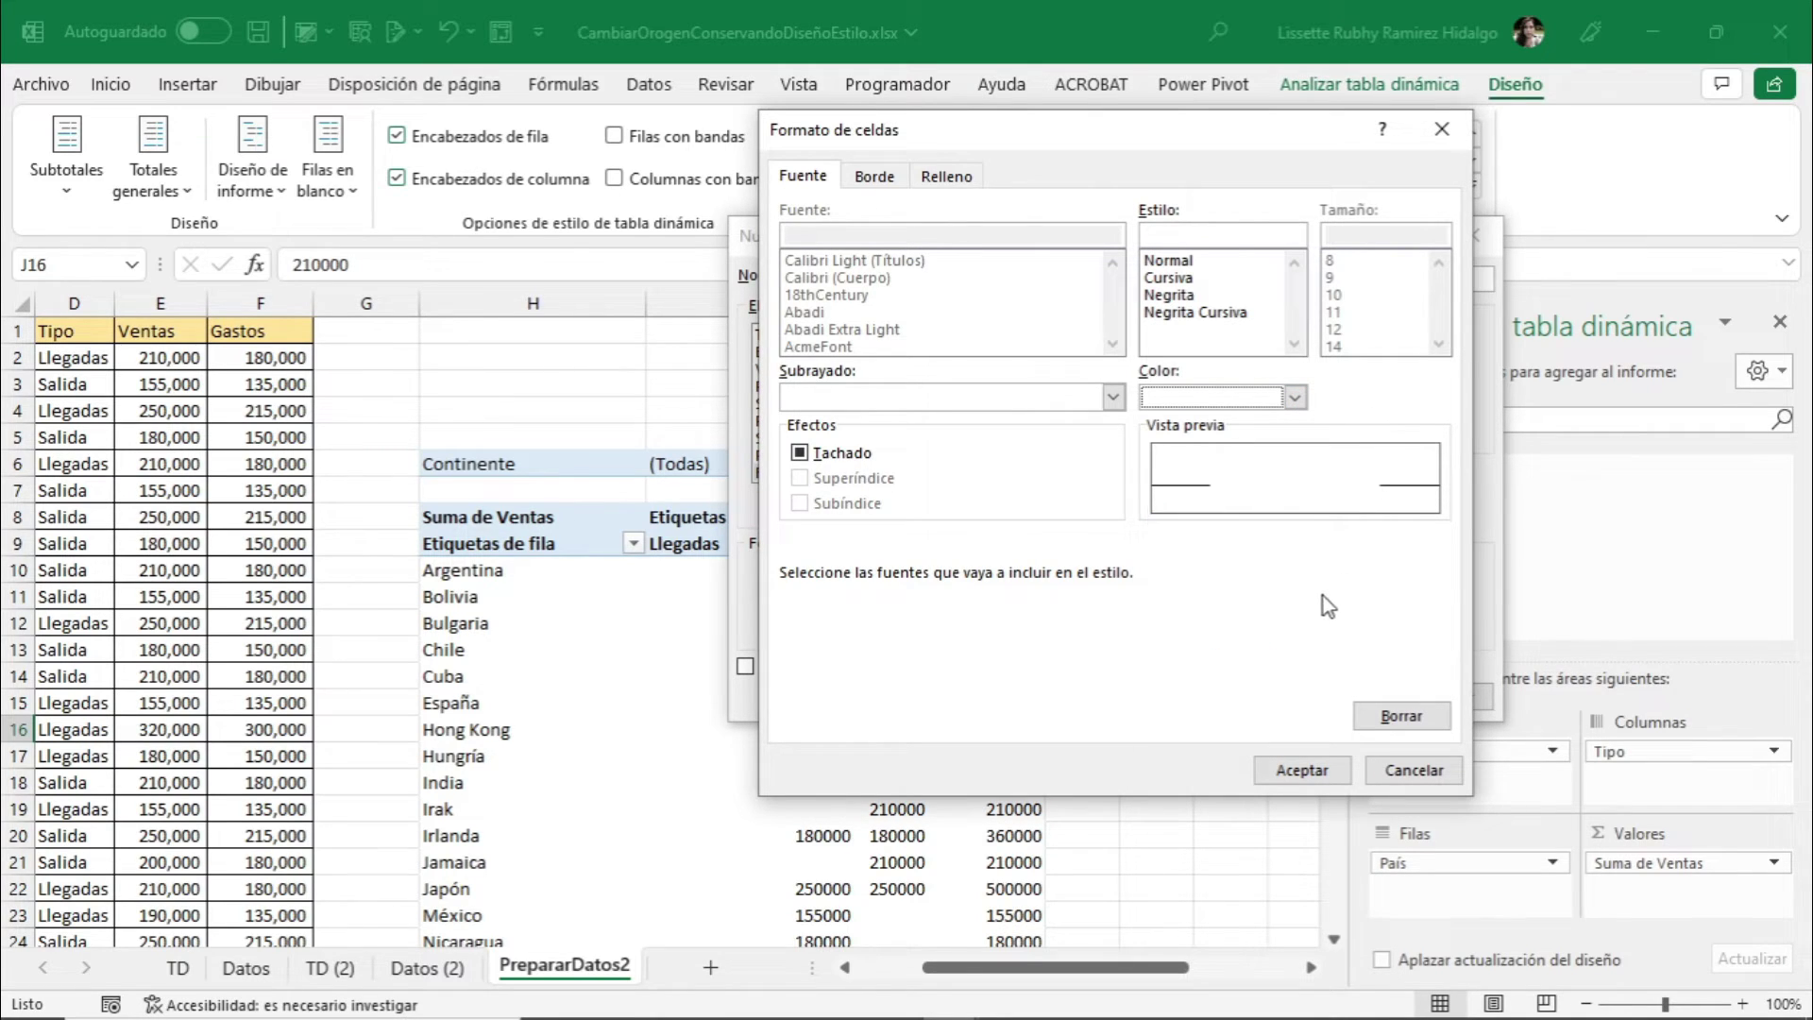
click(1305, 773)
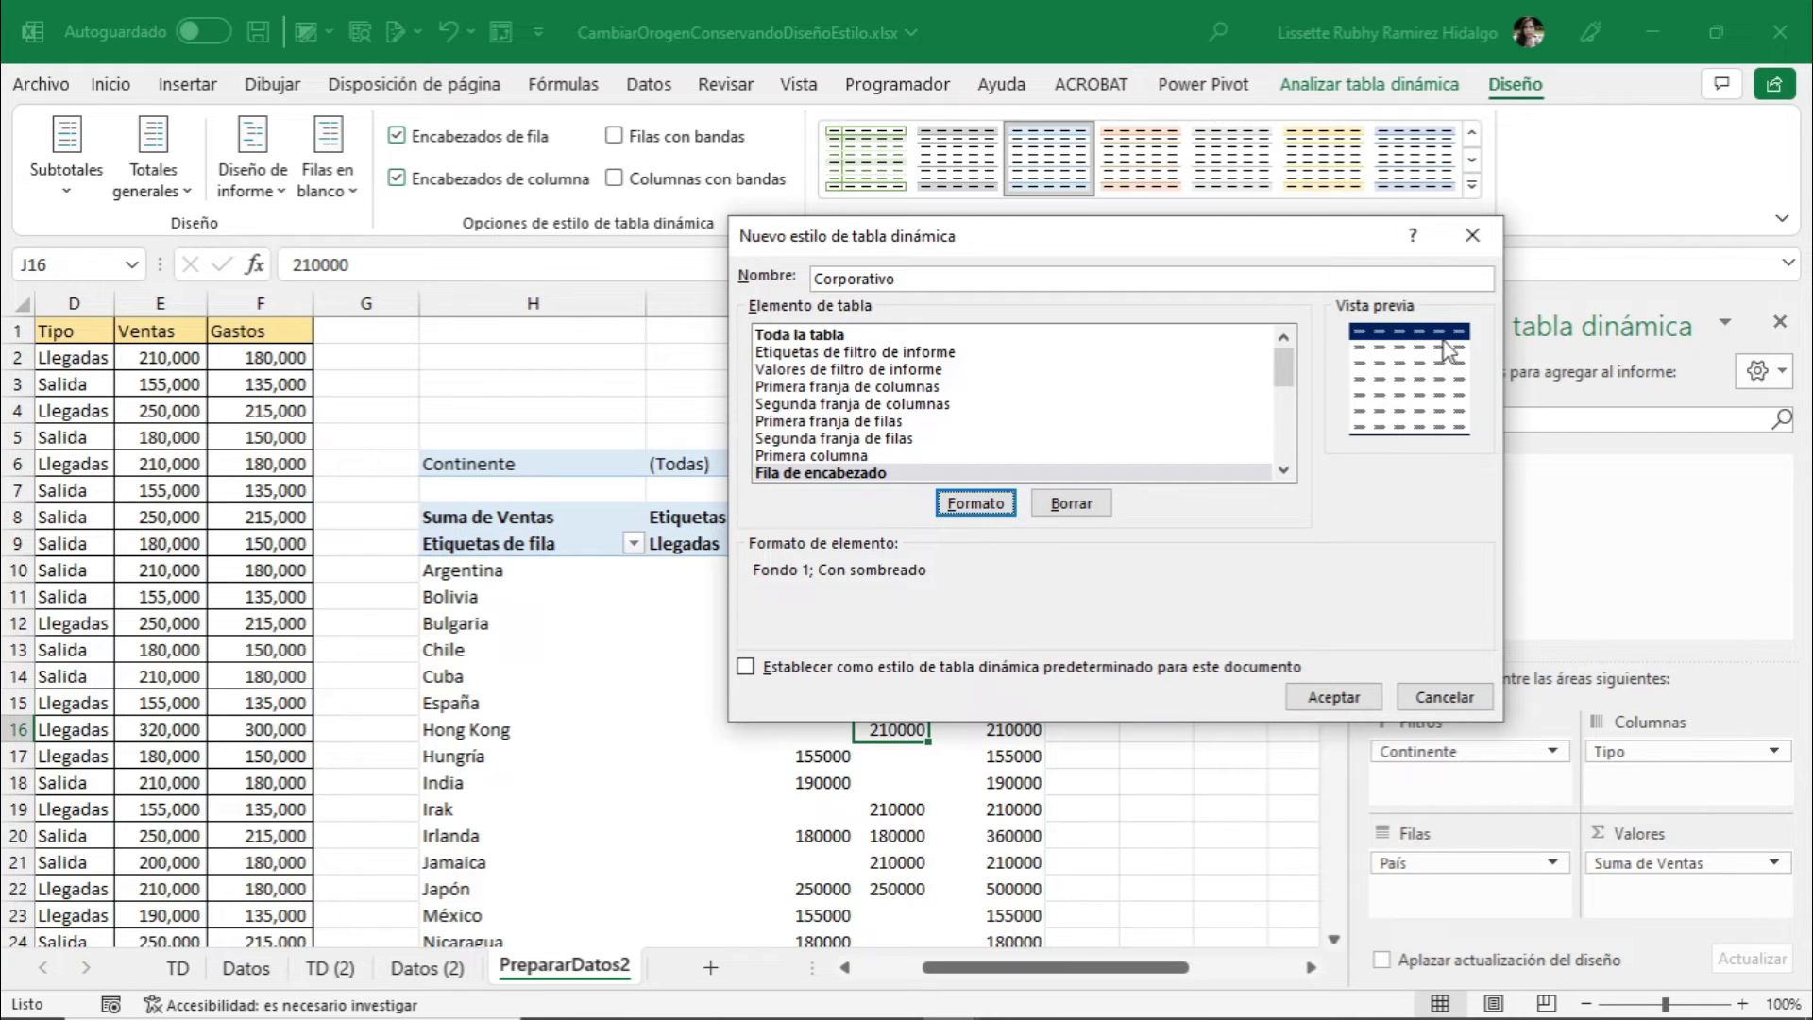
Give the Fila de totales generales element double dark blue top and bottom borders
scroll(861, 434, down, 5)
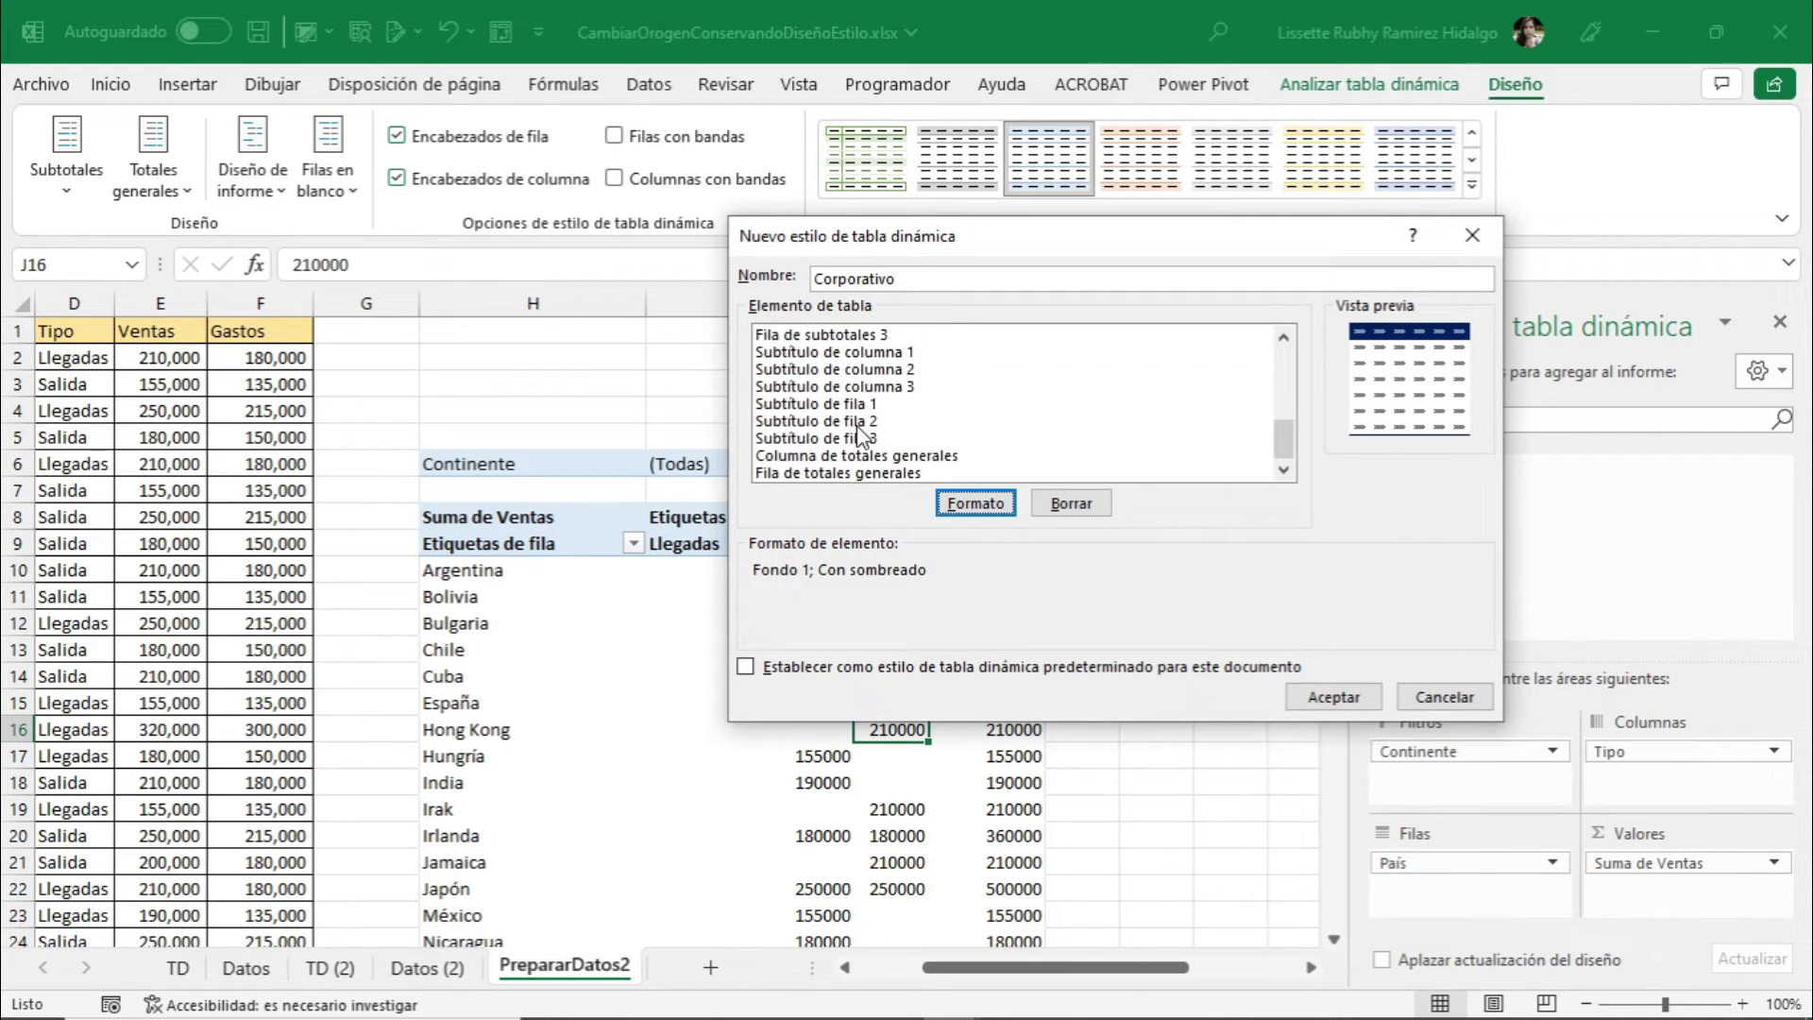
click(844, 473)
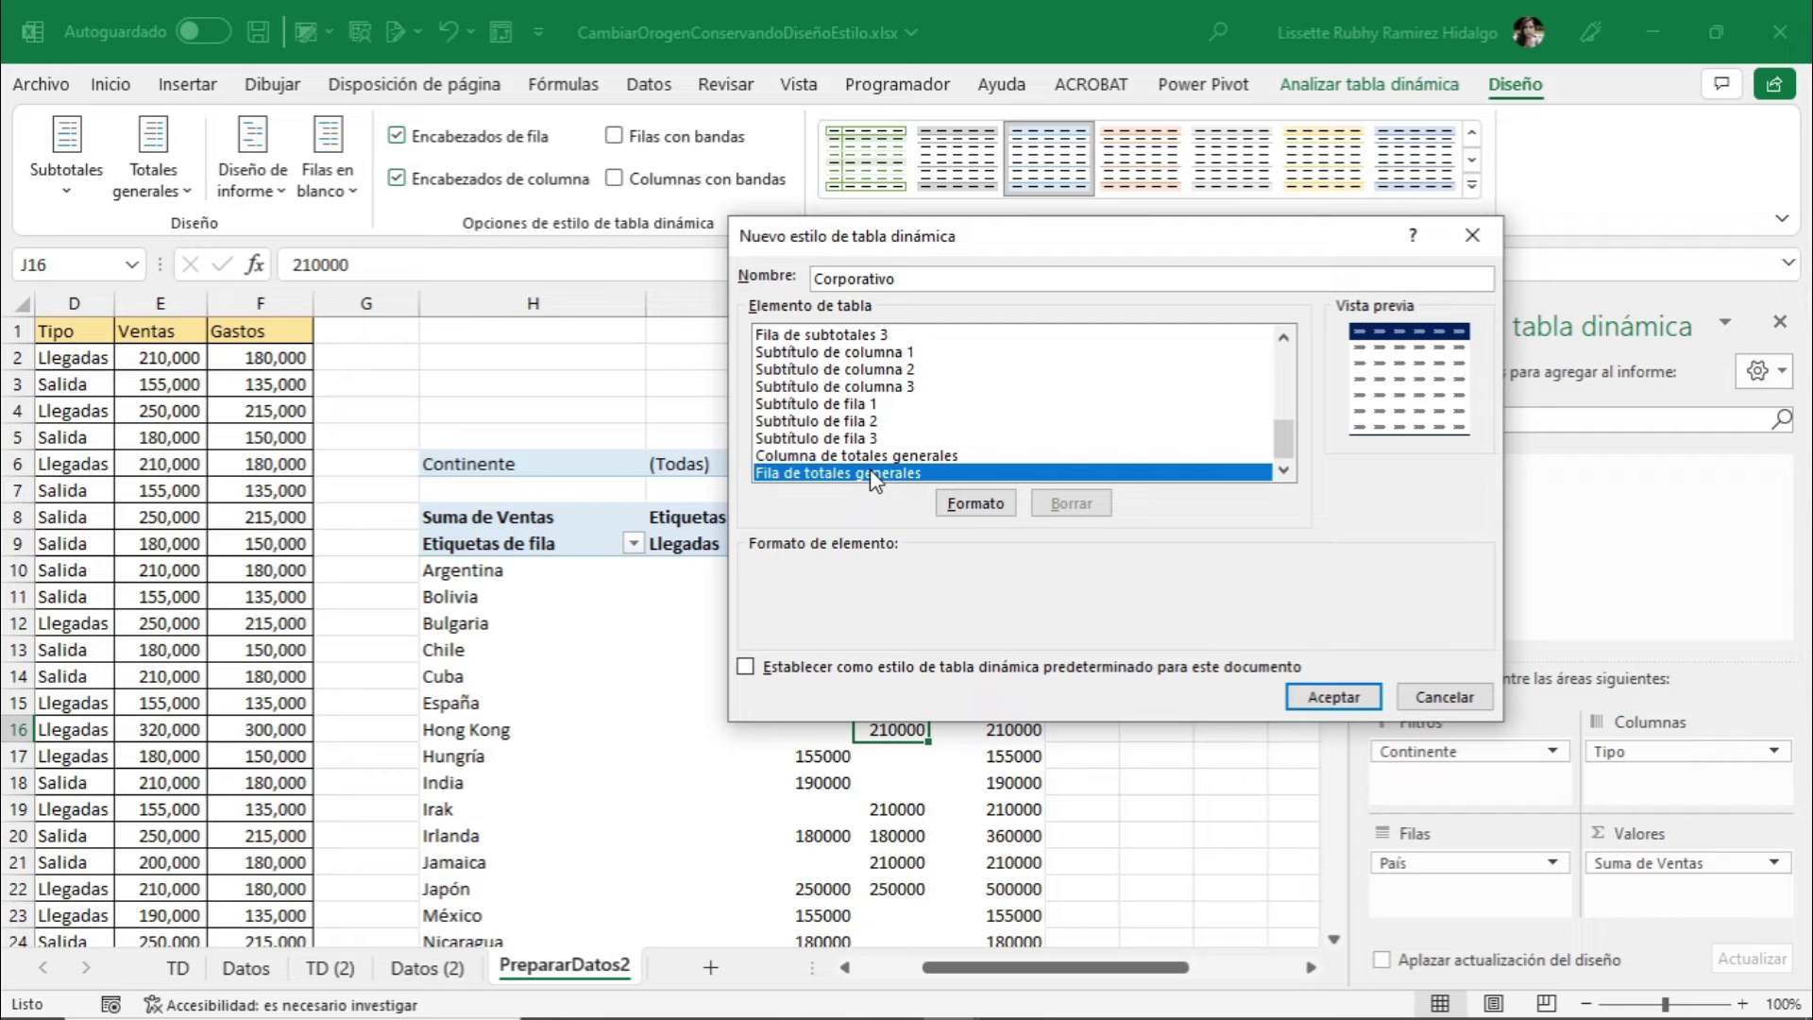
click(975, 507)
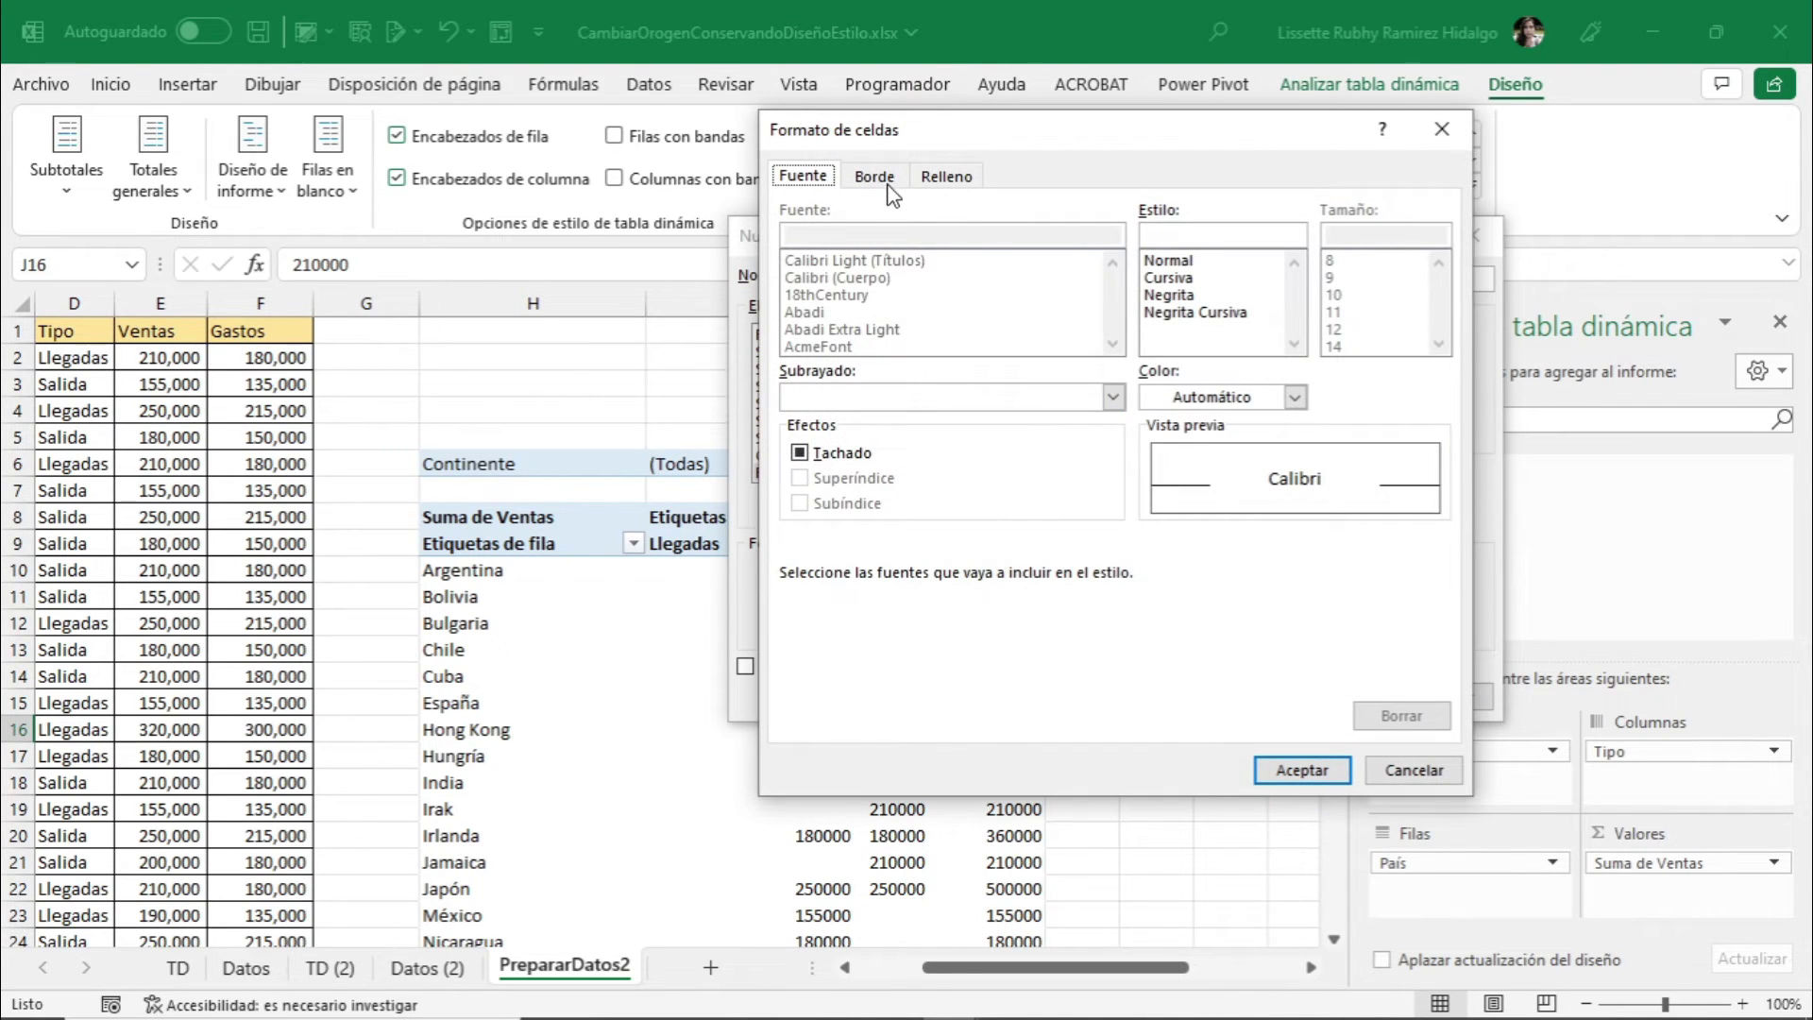
click(891, 188)
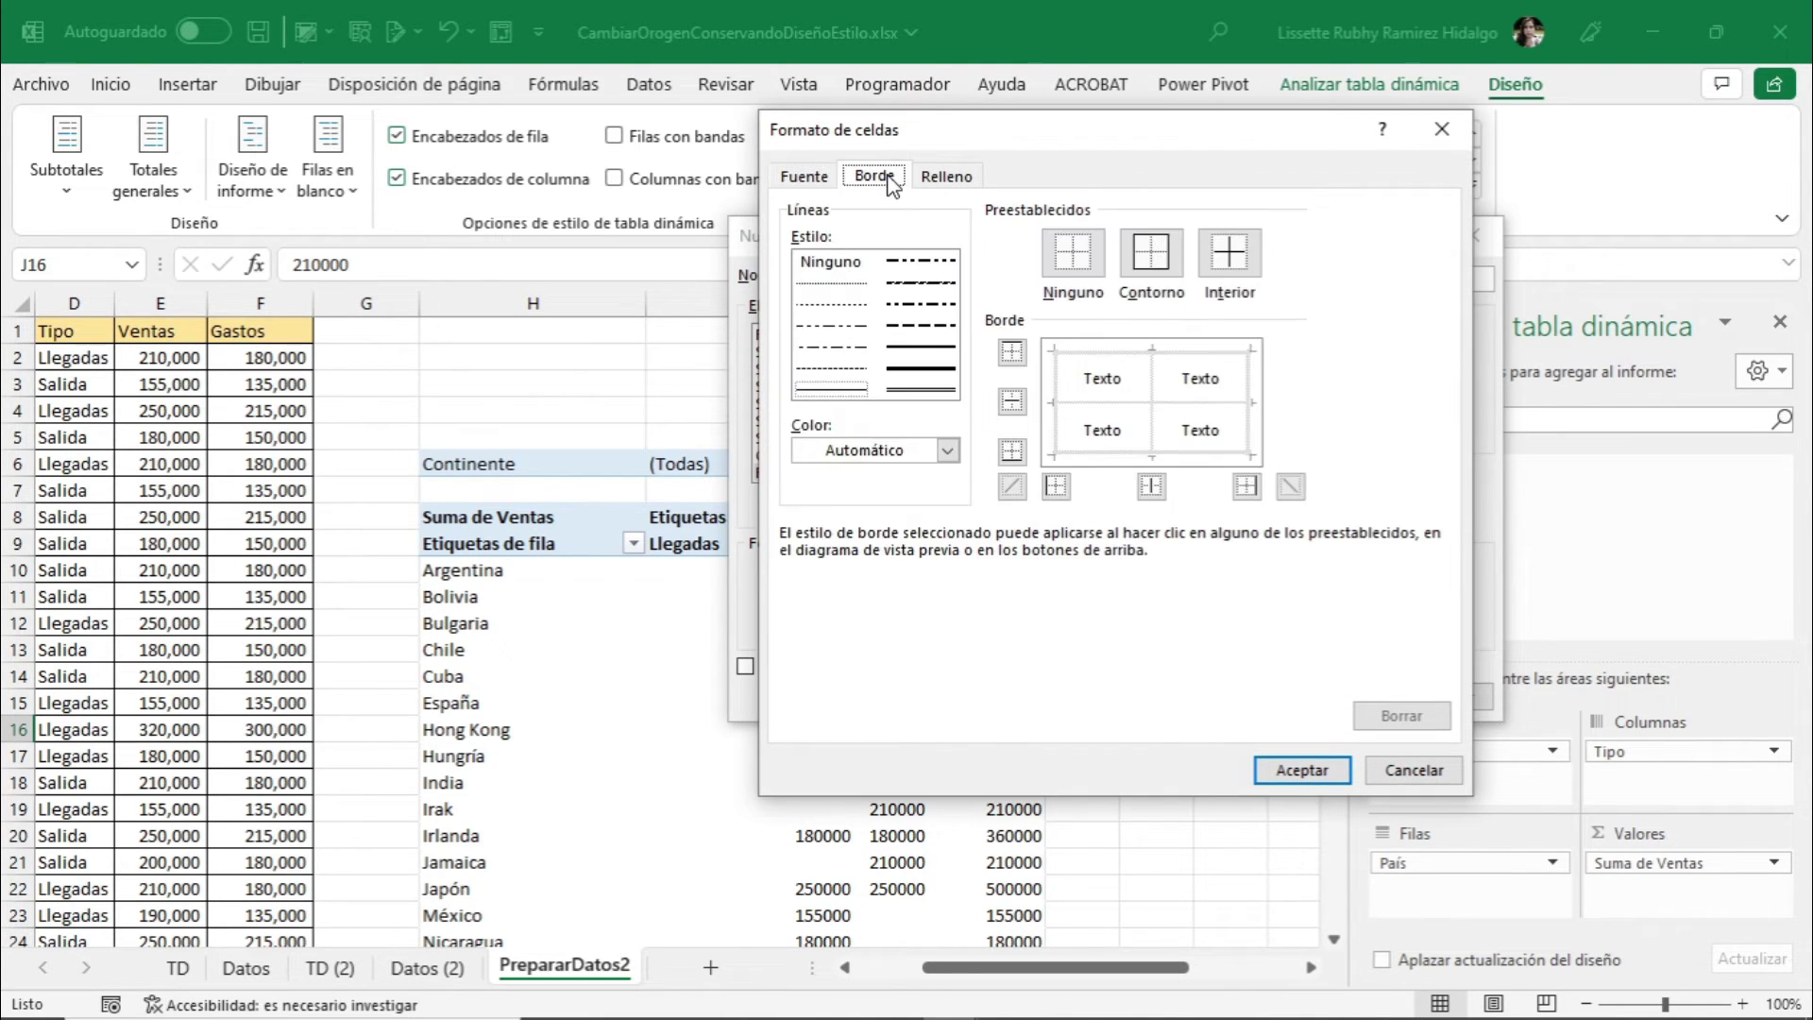
click(931, 389)
click(948, 451)
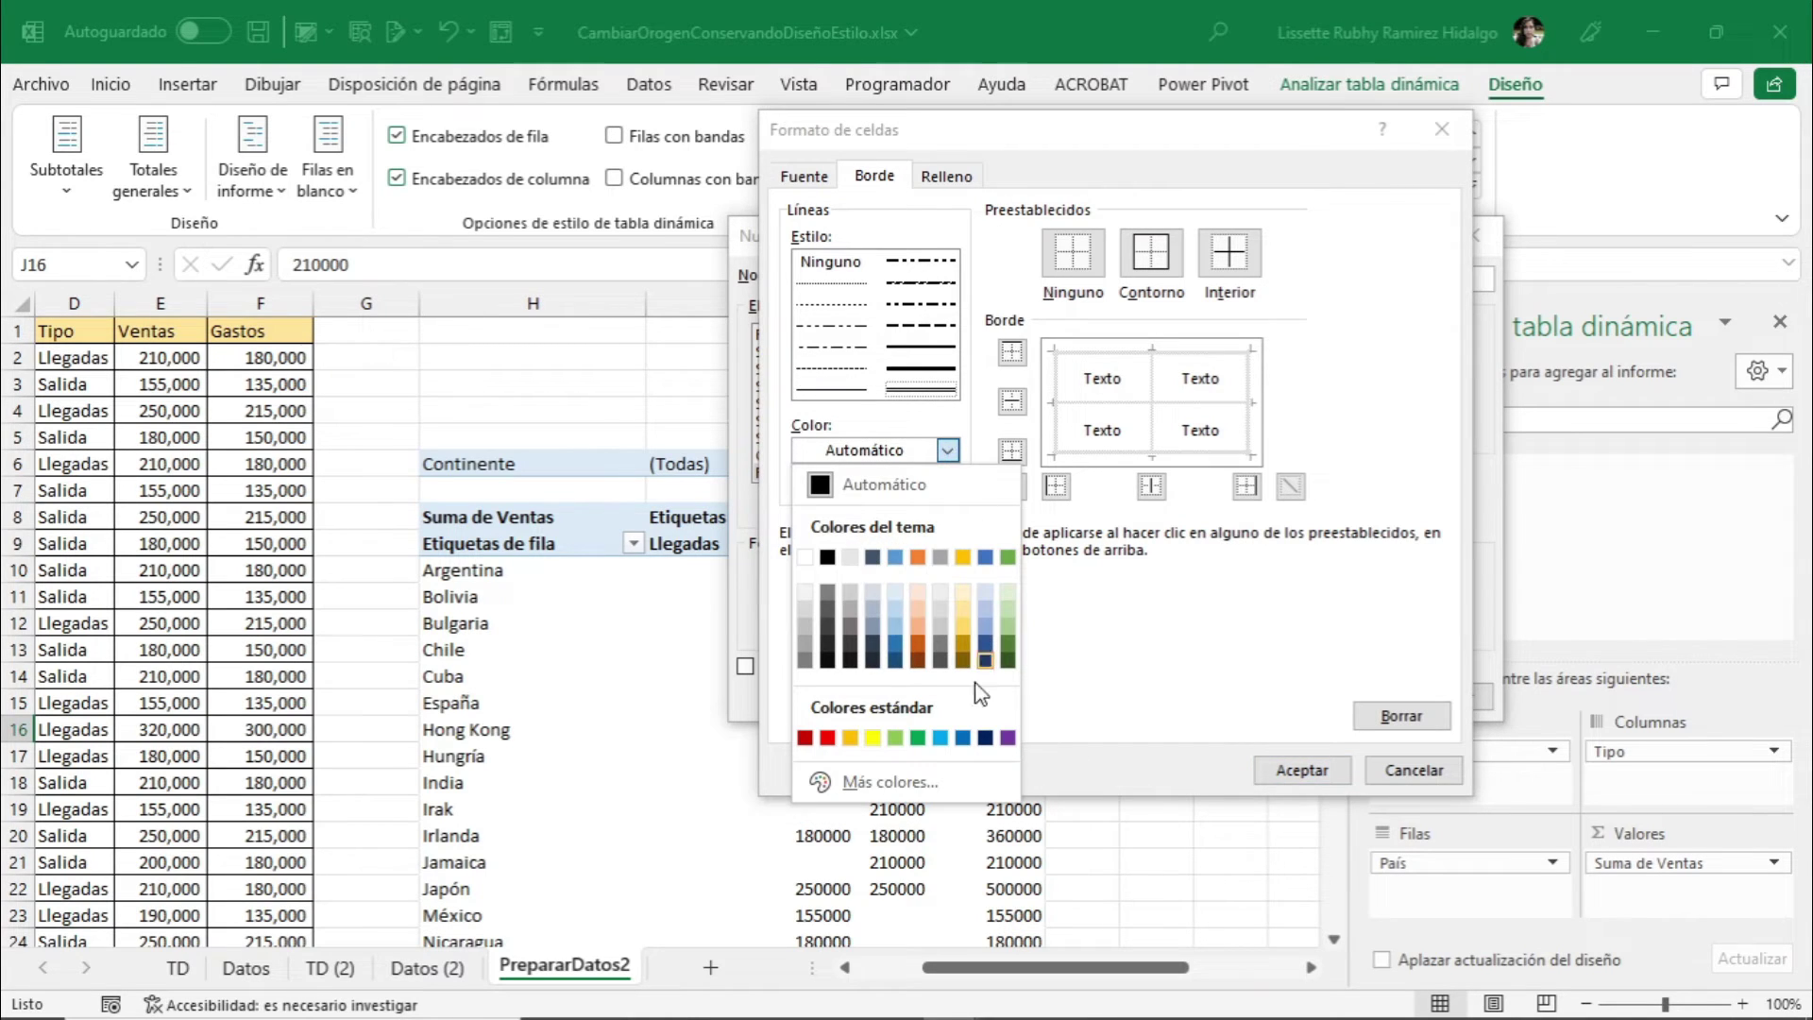
click(984, 737)
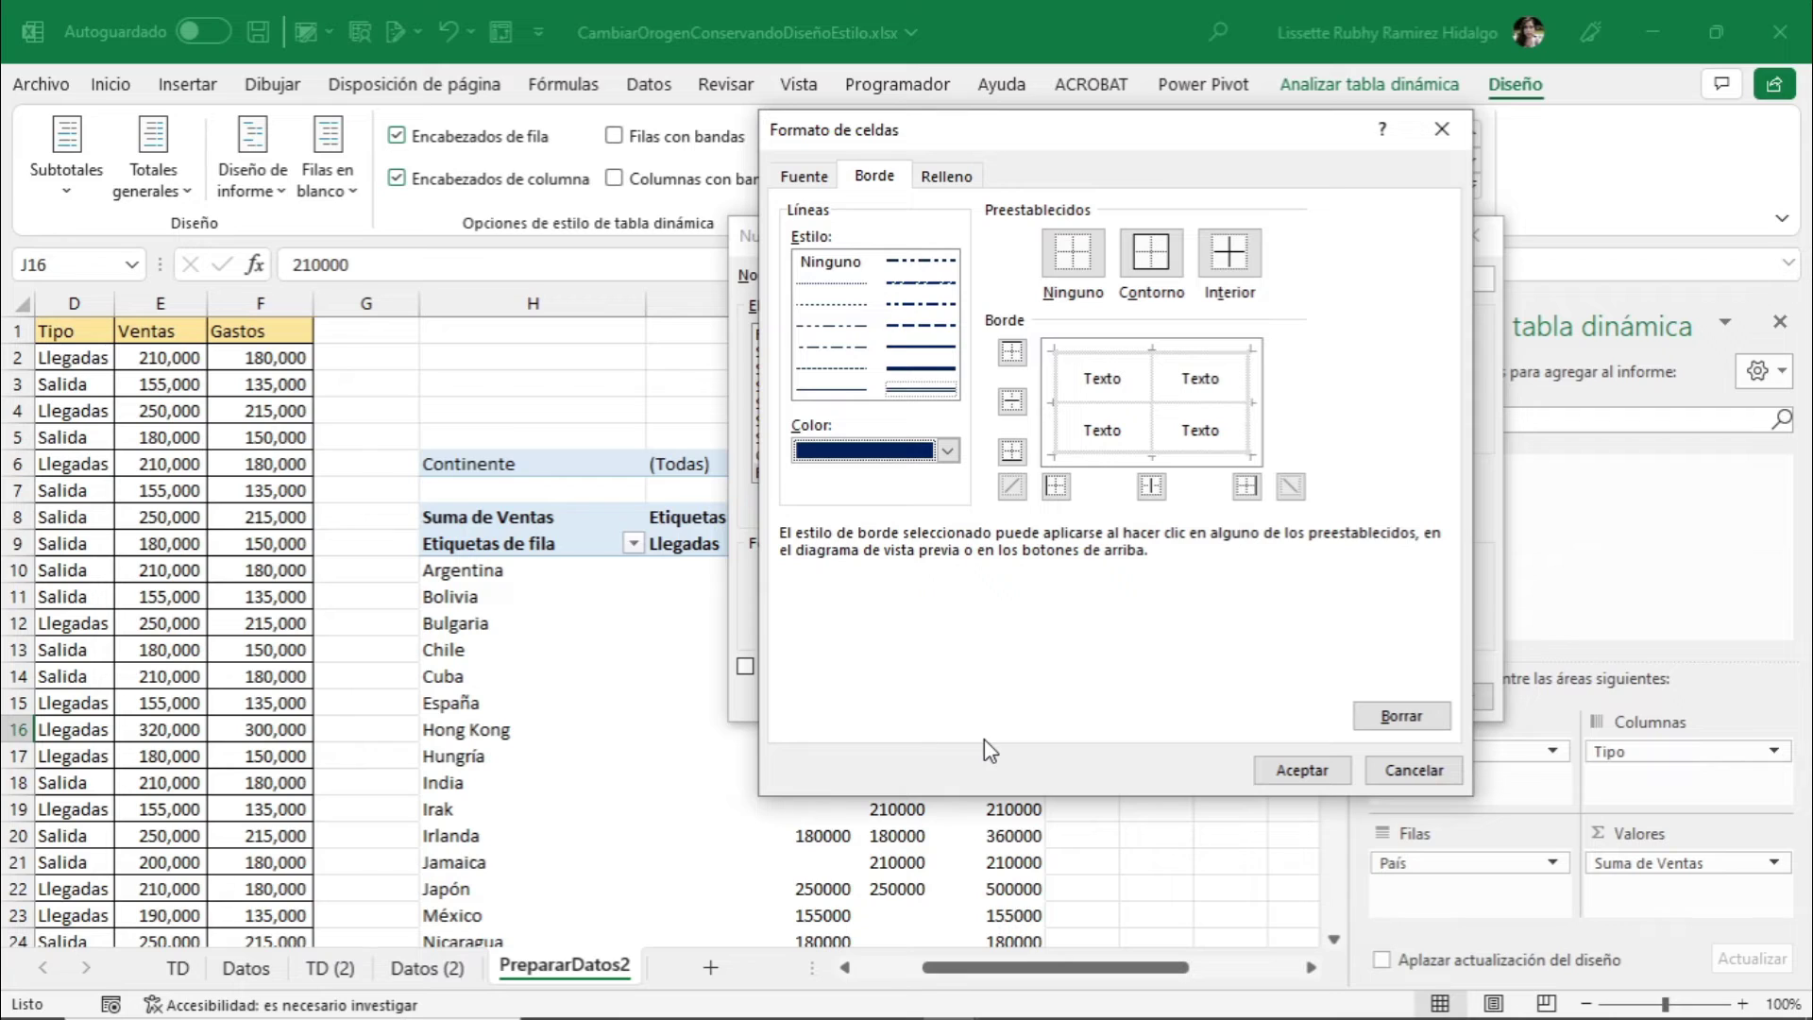
click(1139, 463)
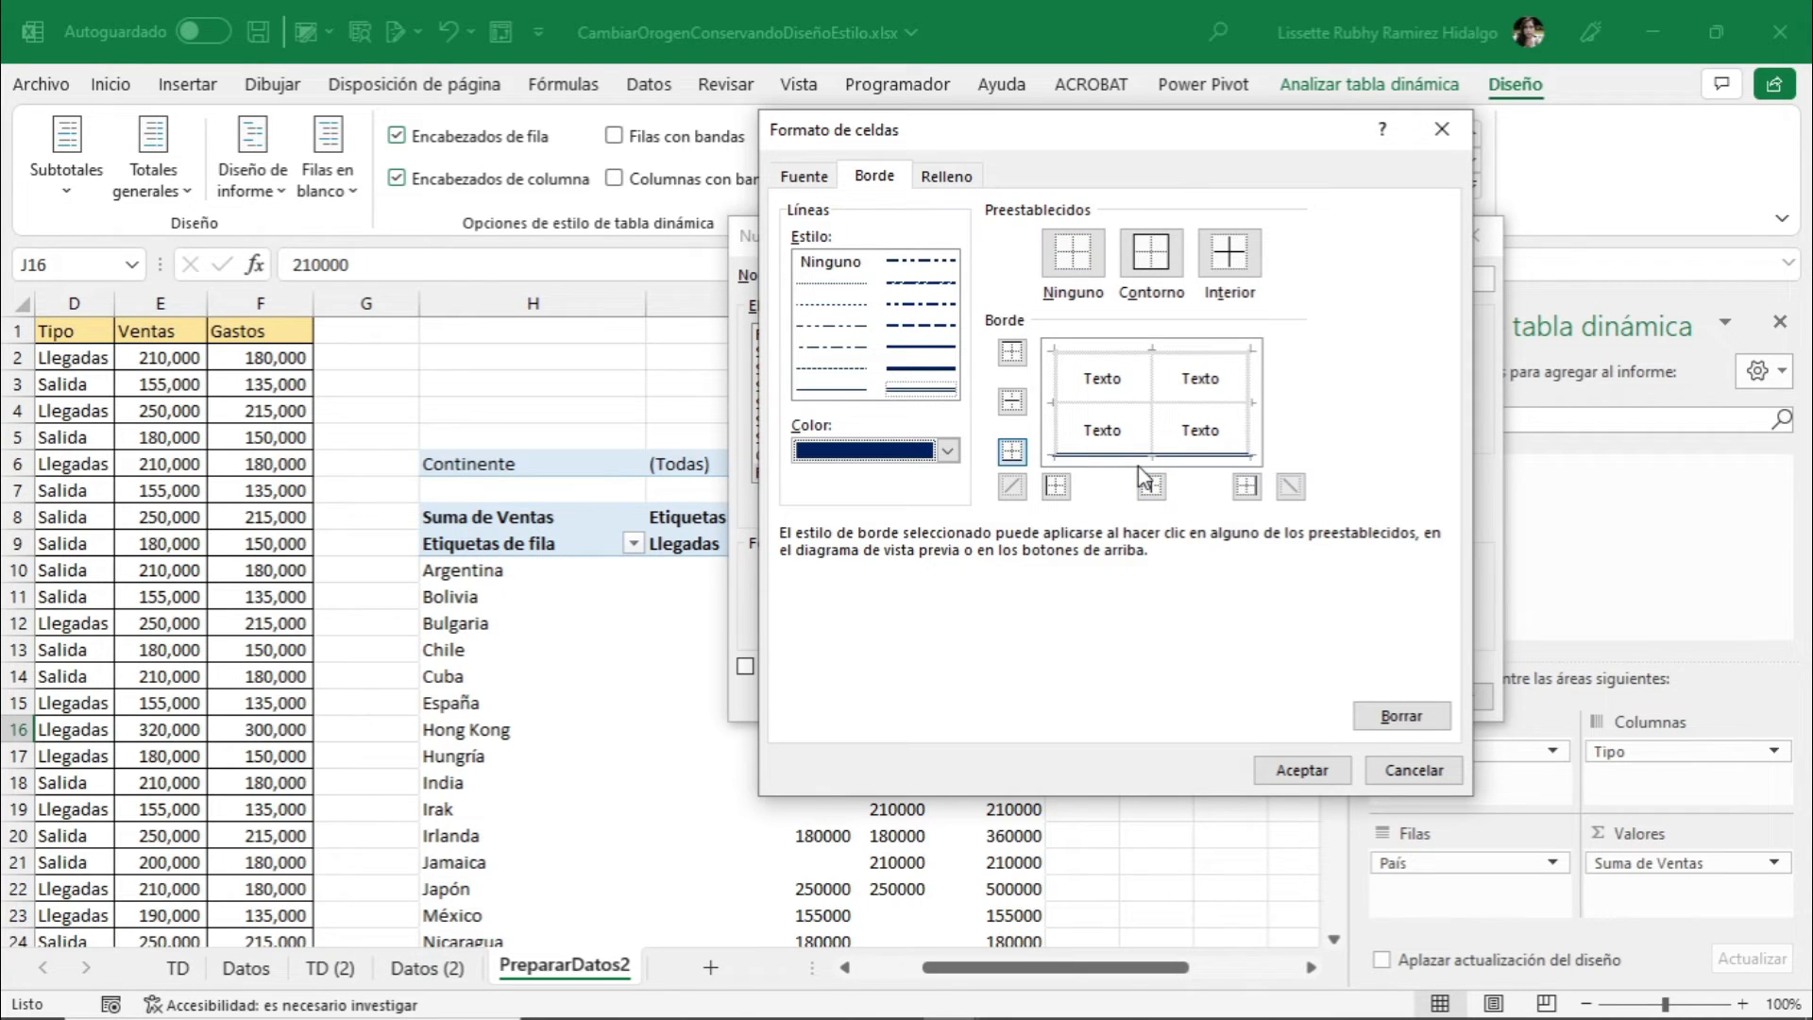
click(1122, 357)
Set the font style of the Fila de totales generales element to Negrita and accept its format
click(815, 184)
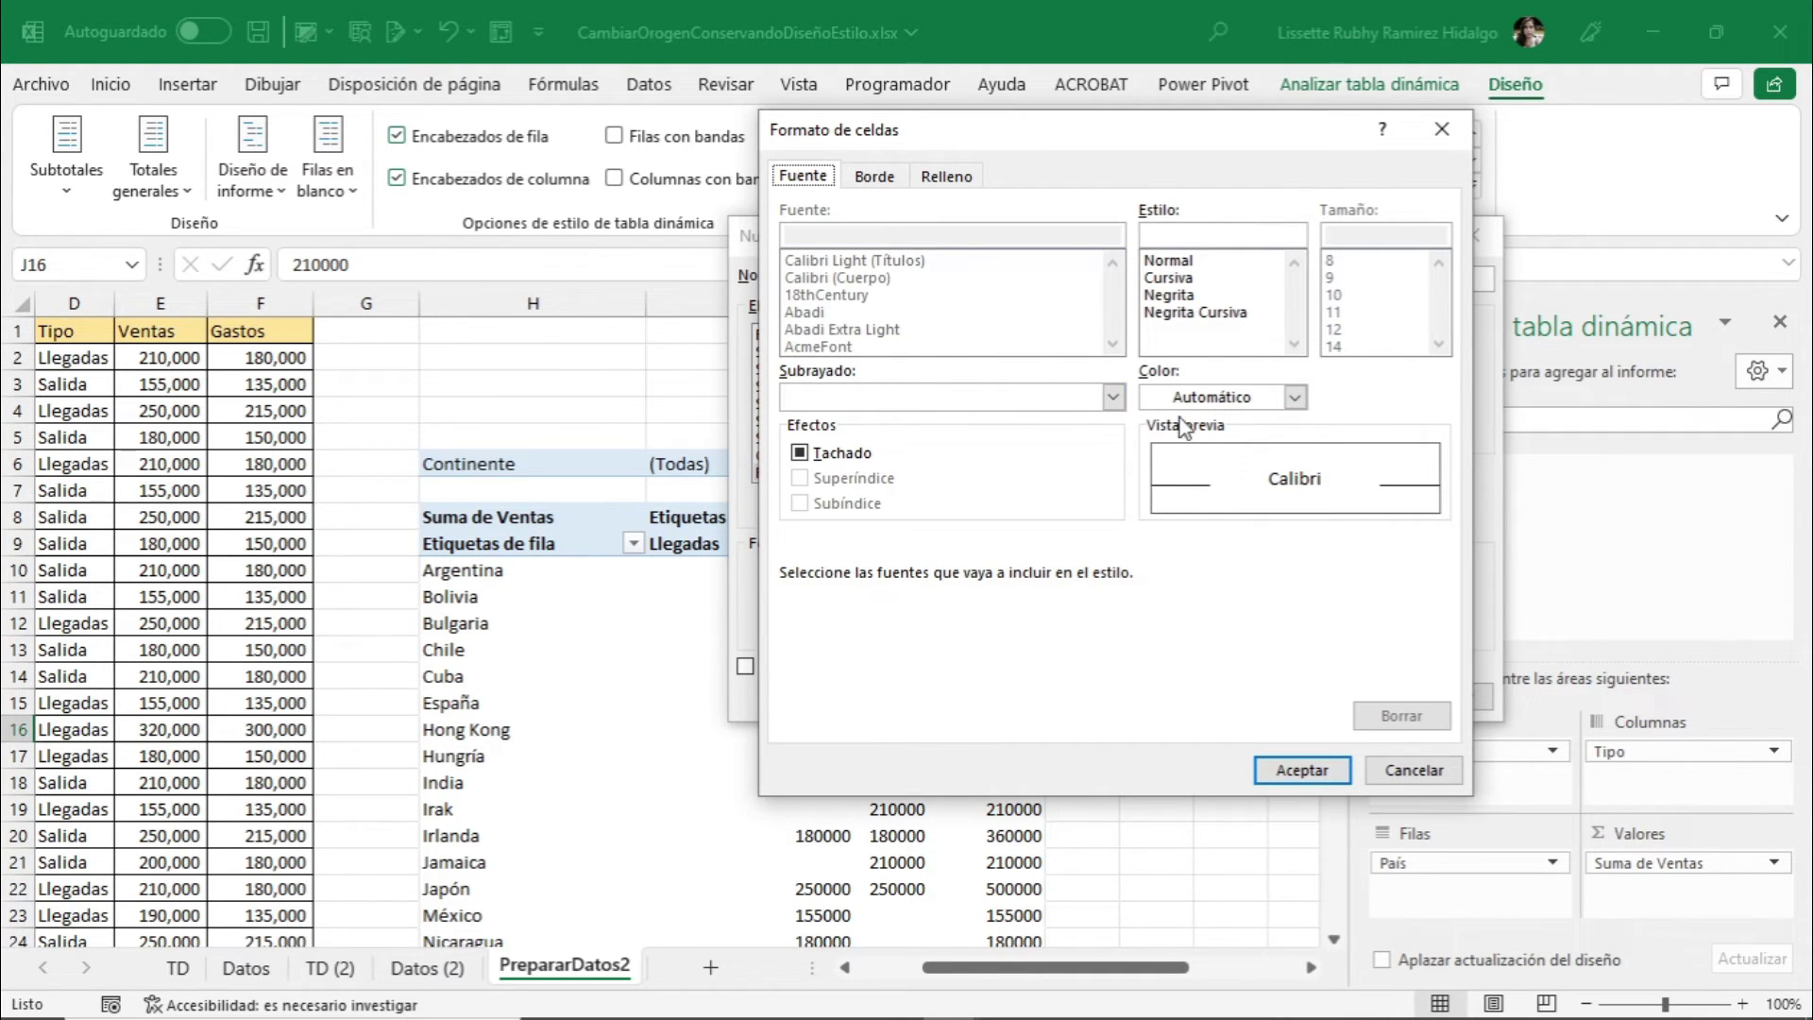
click(1180, 295)
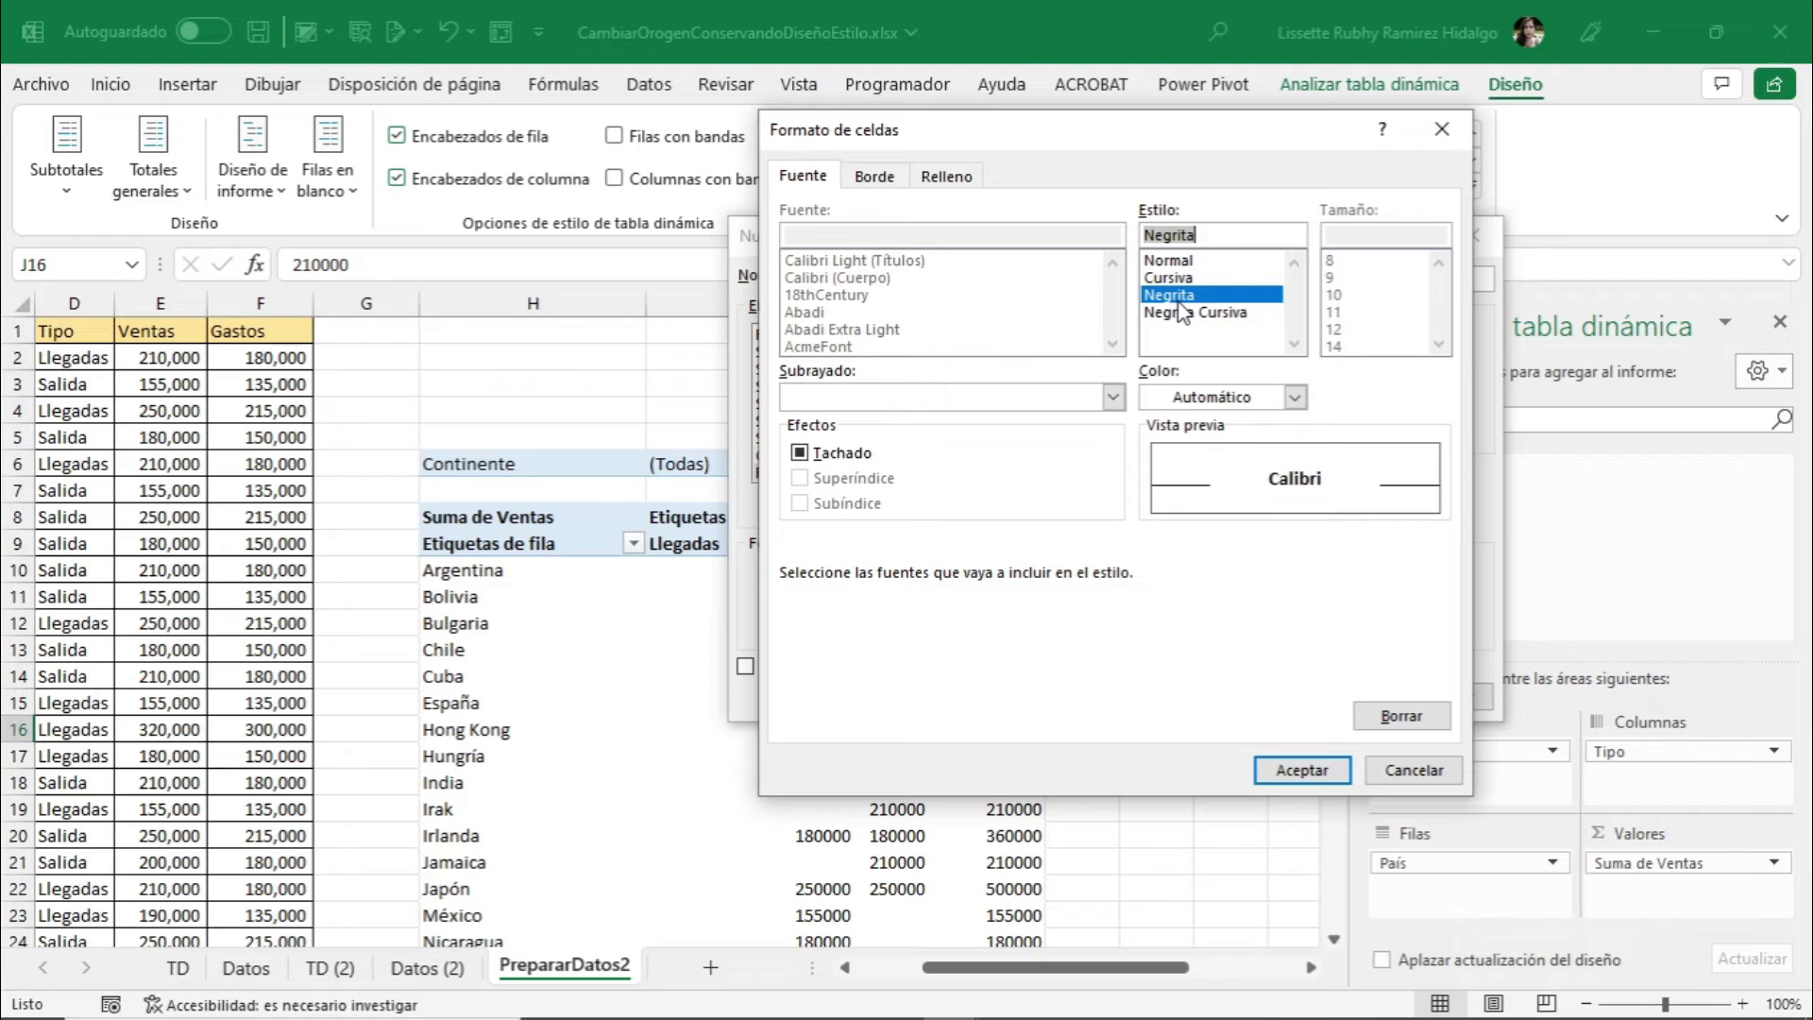
click(1285, 772)
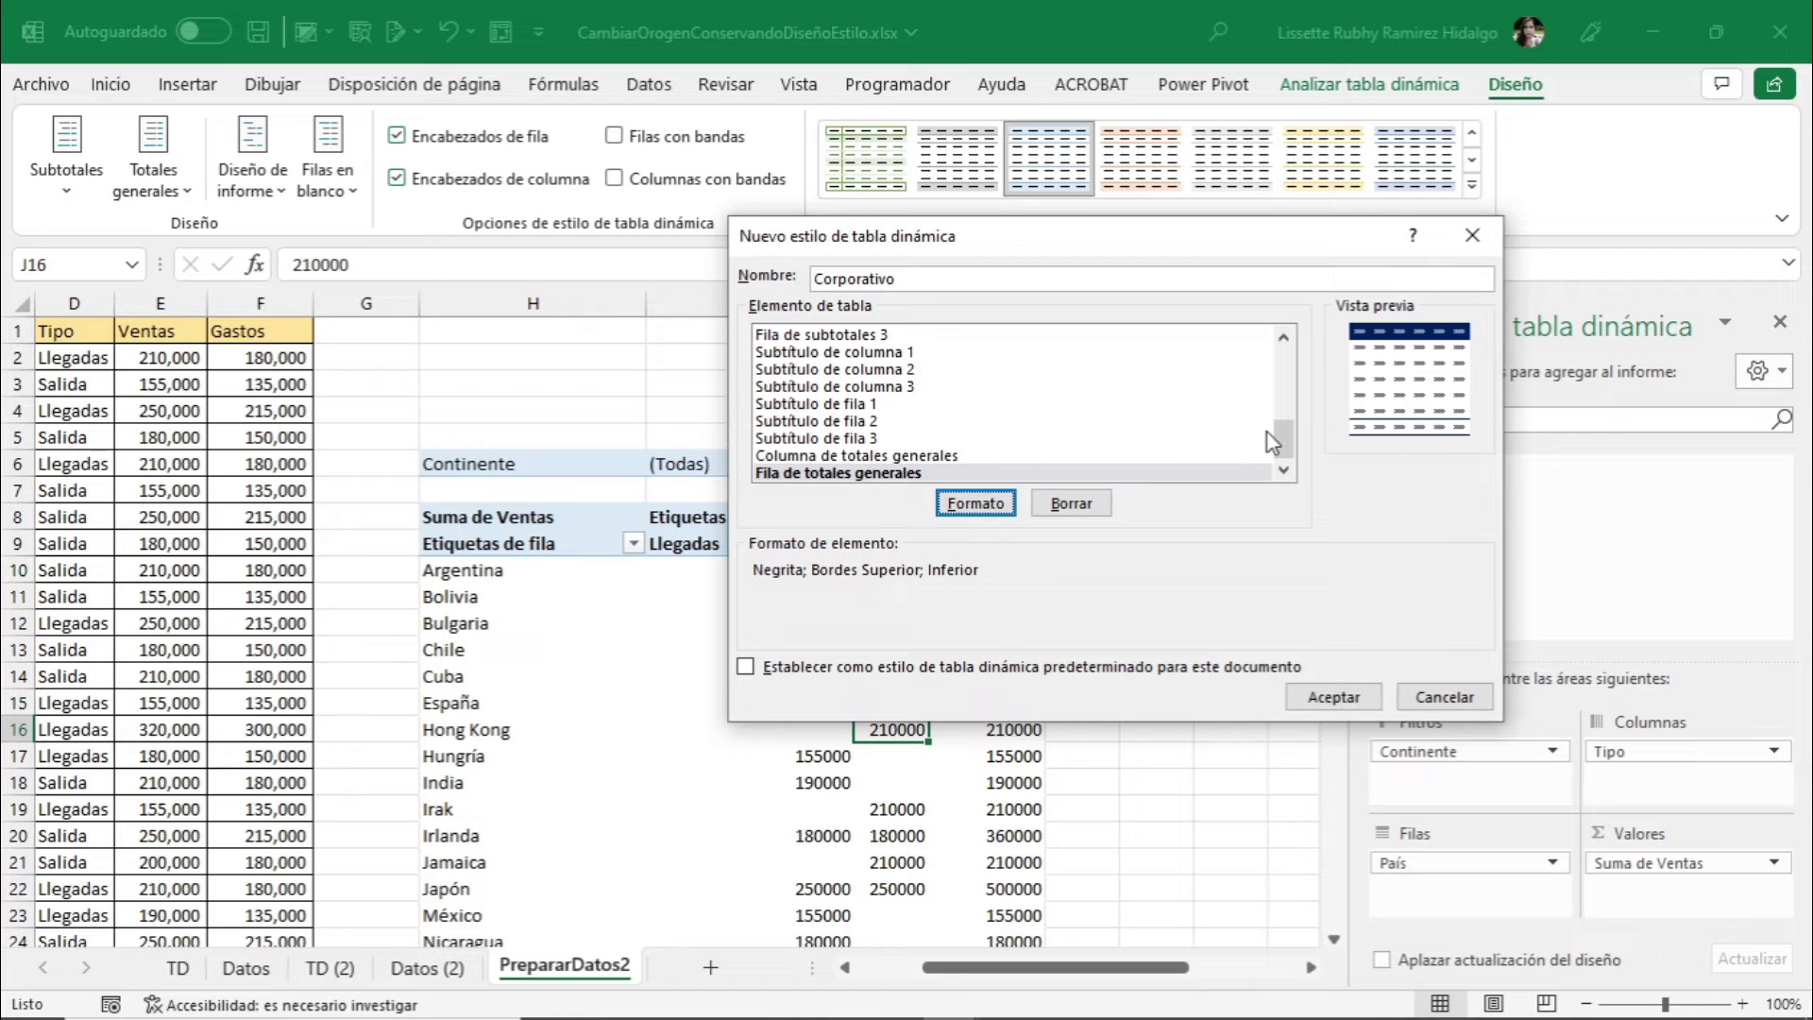
Set the Corporativo style as the default pivot table style for this document and save the style
mouse_move(1286, 439)
mouse_down()
mouse_move(1294, 361)
mouse_move(1292, 473)
mouse_up()
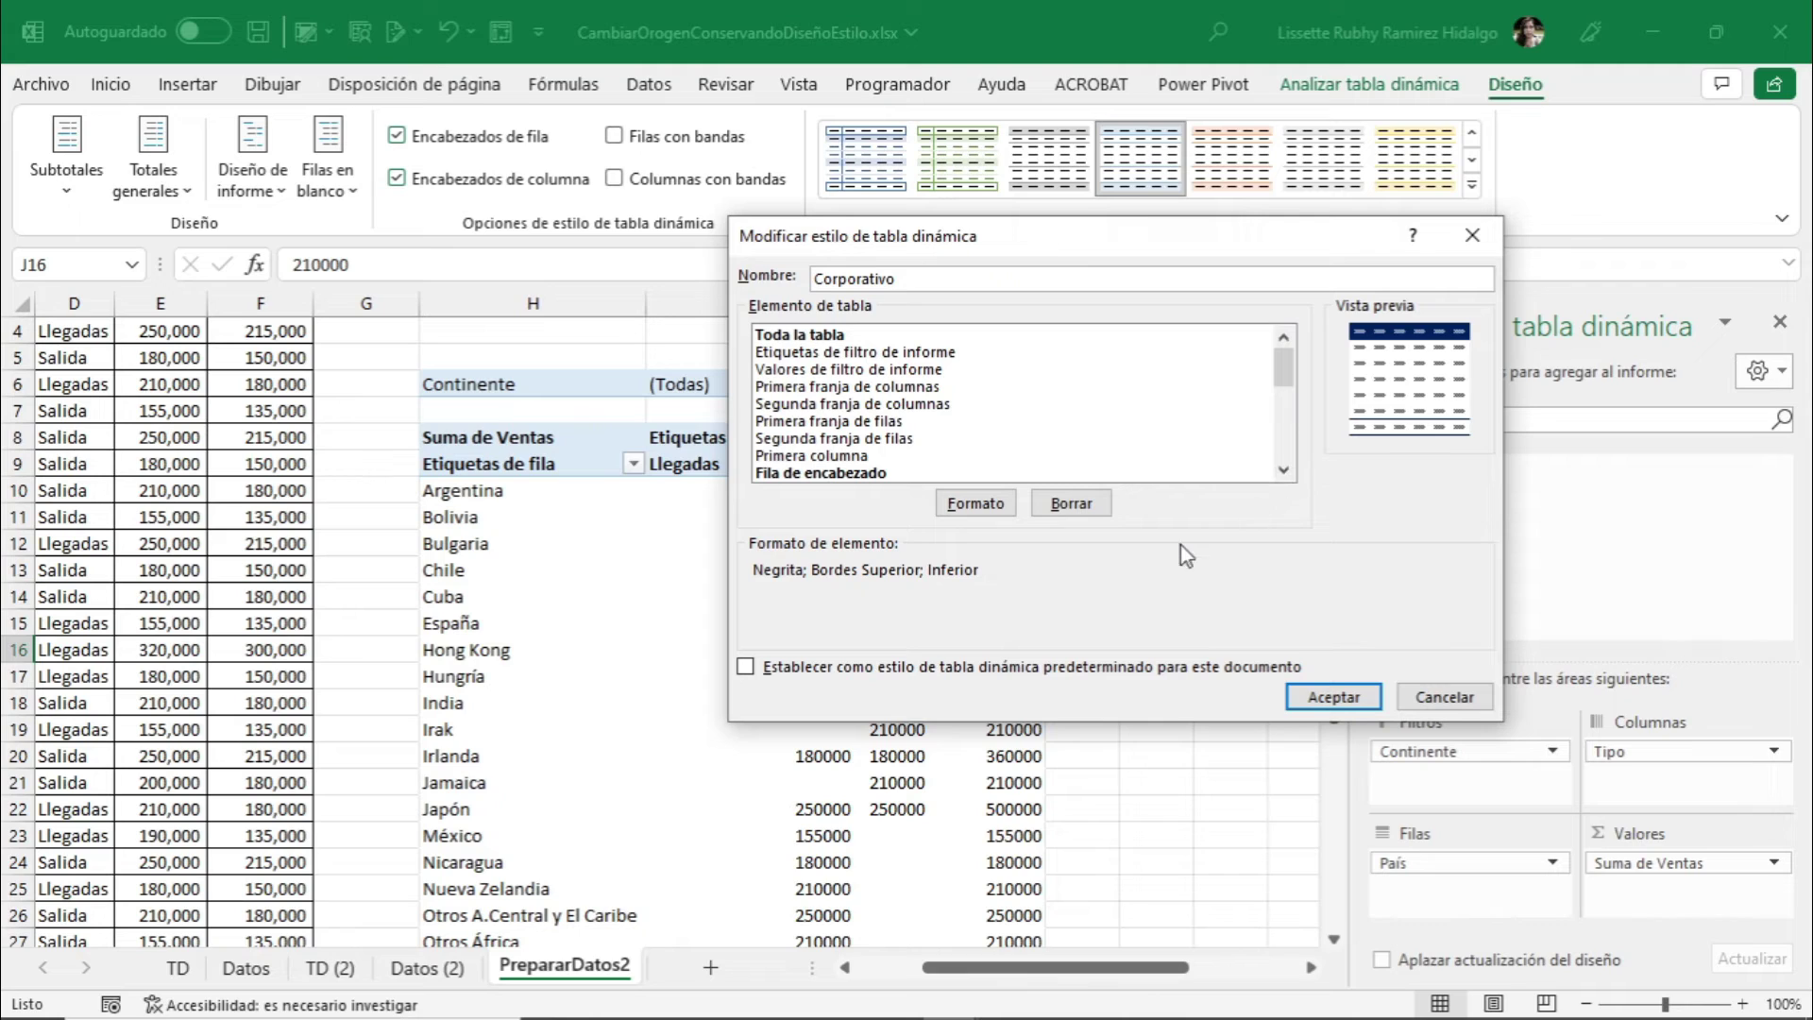
click(887, 404)
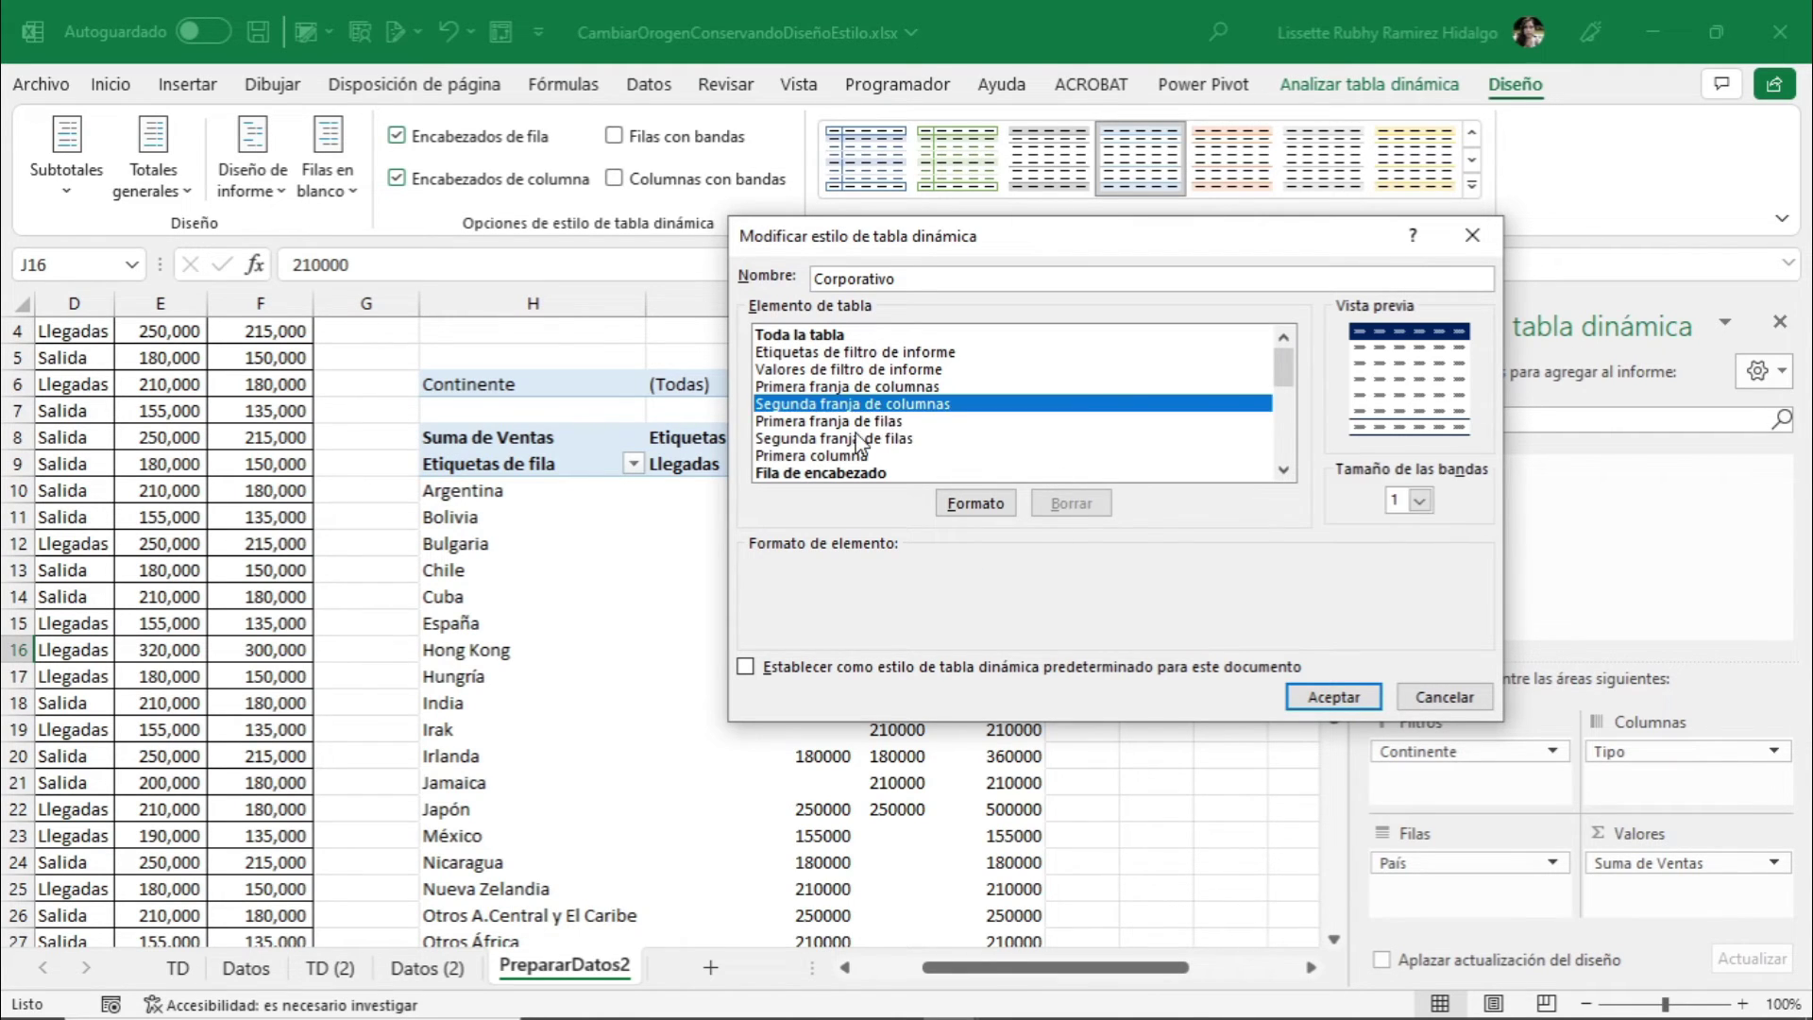
click(860, 441)
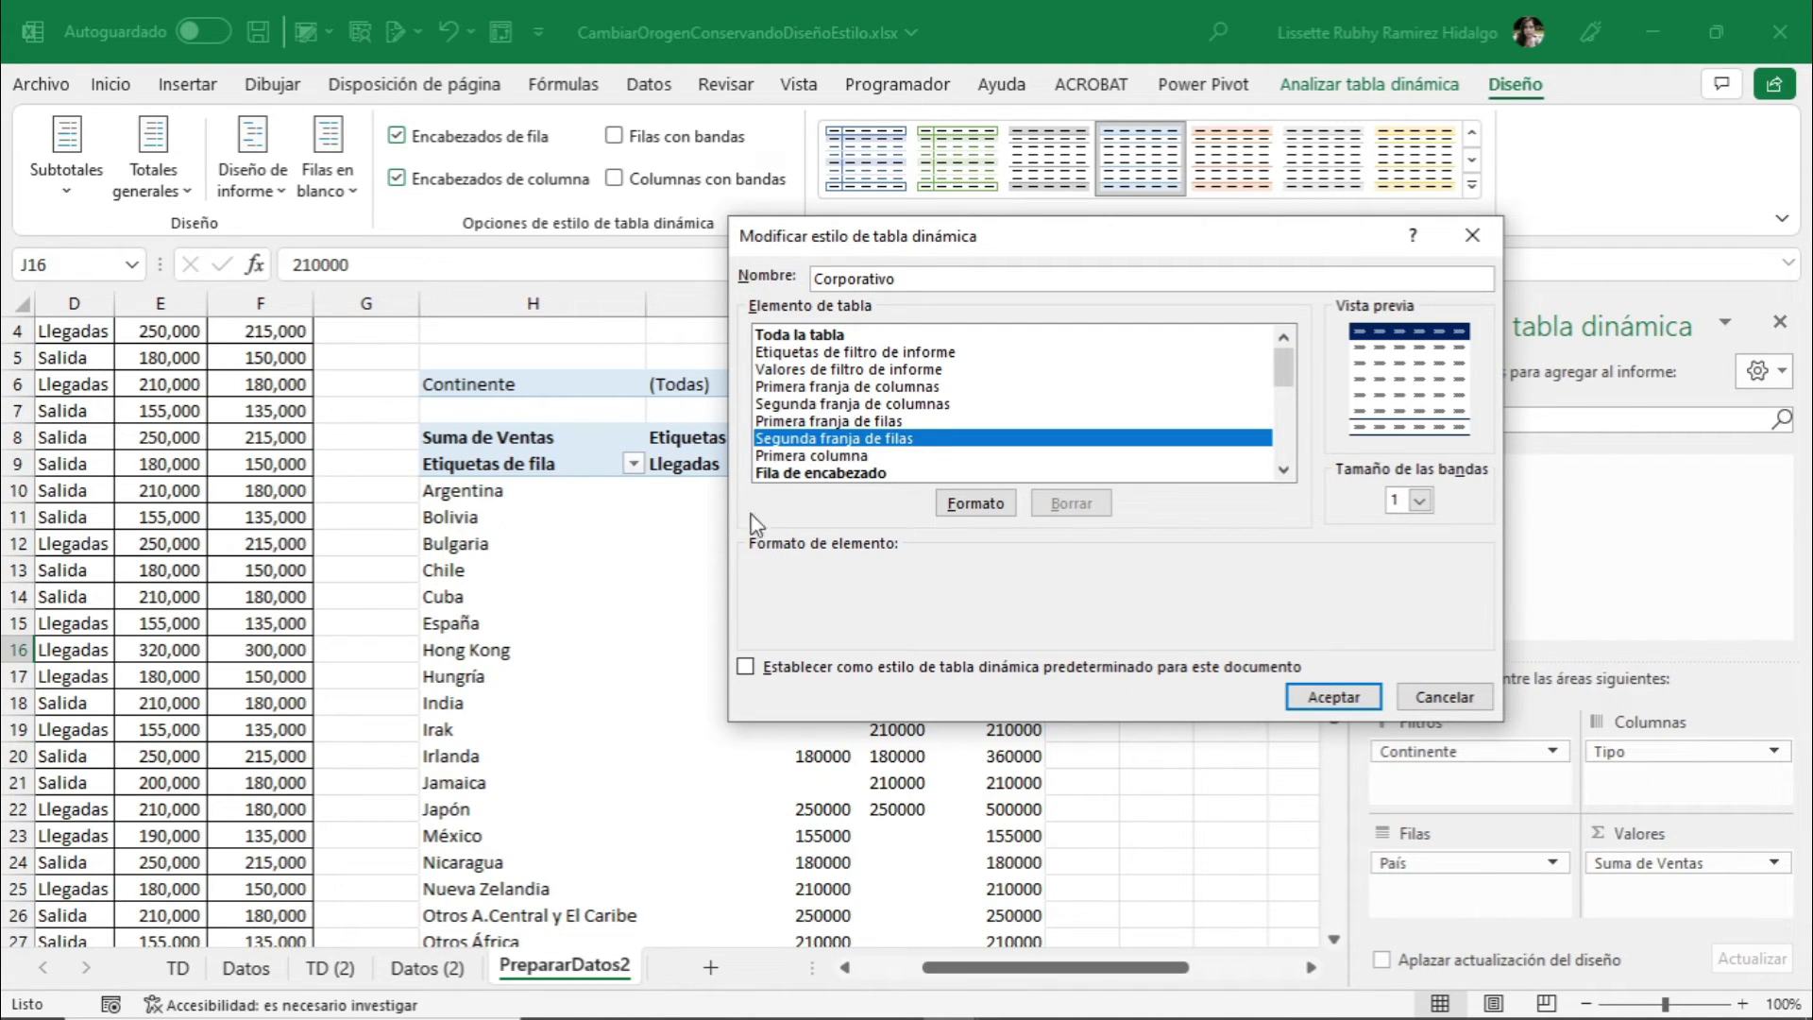
click(755, 671)
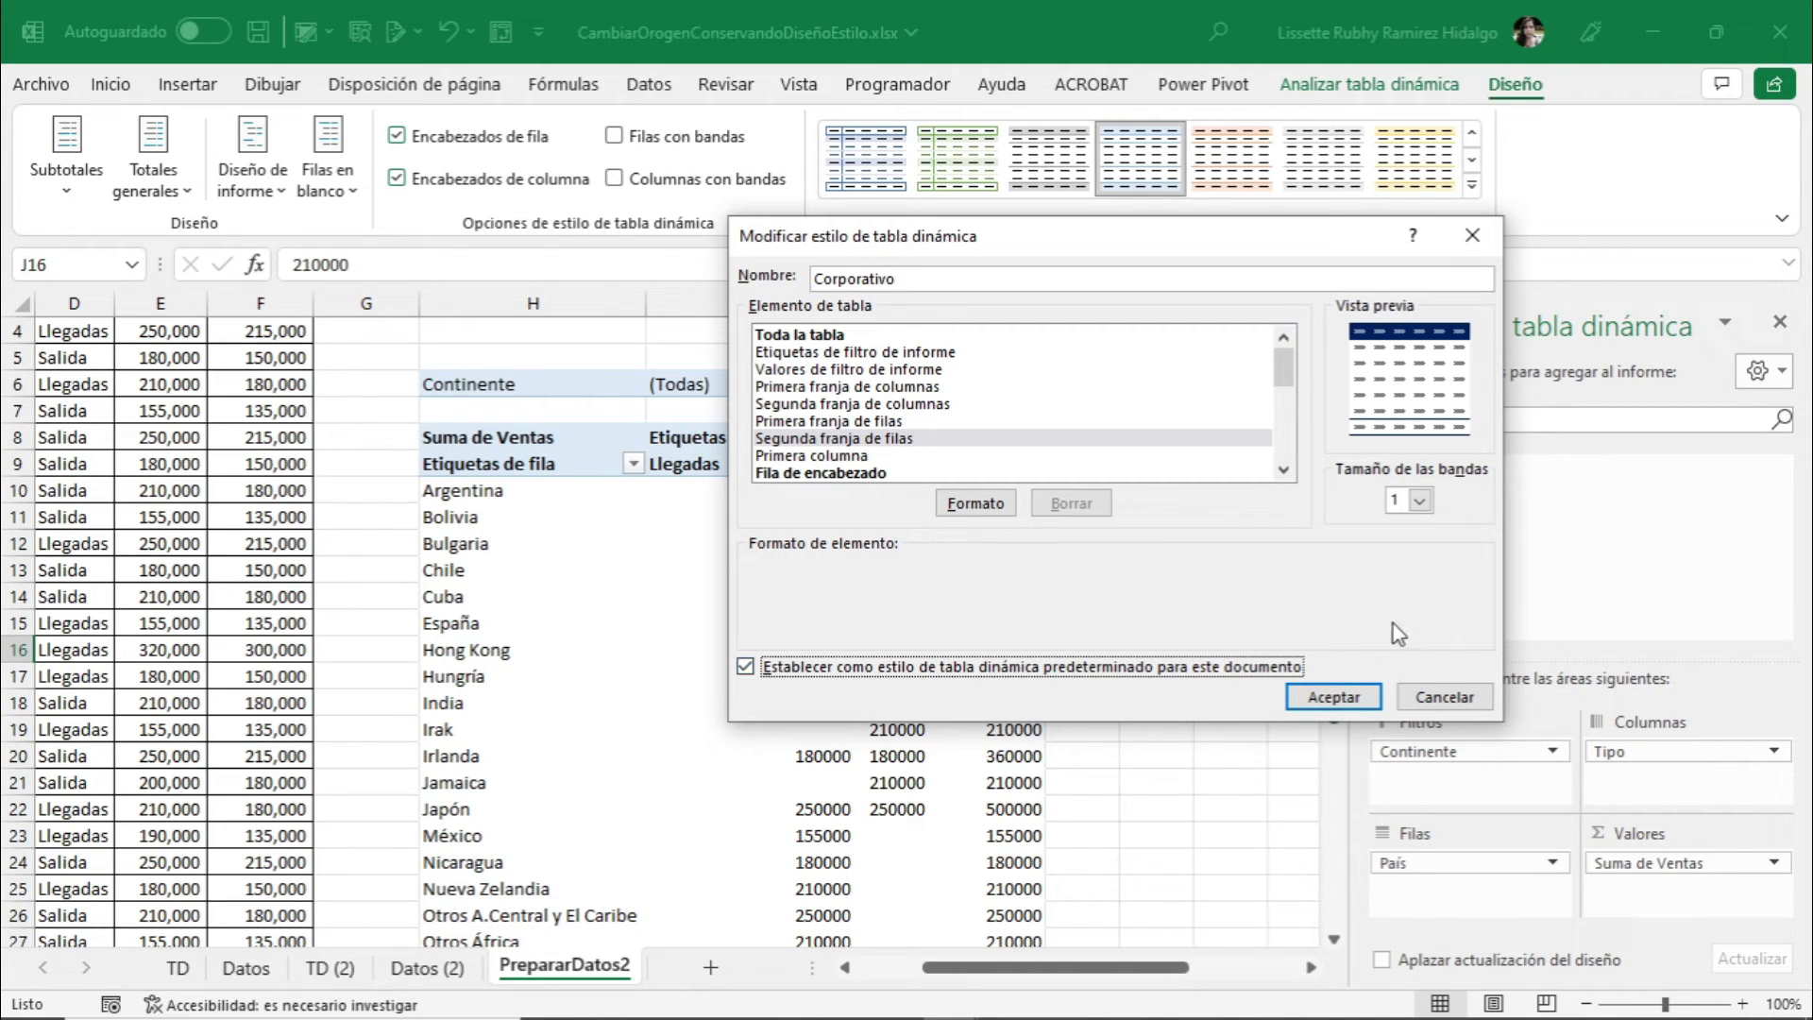
click(1333, 698)
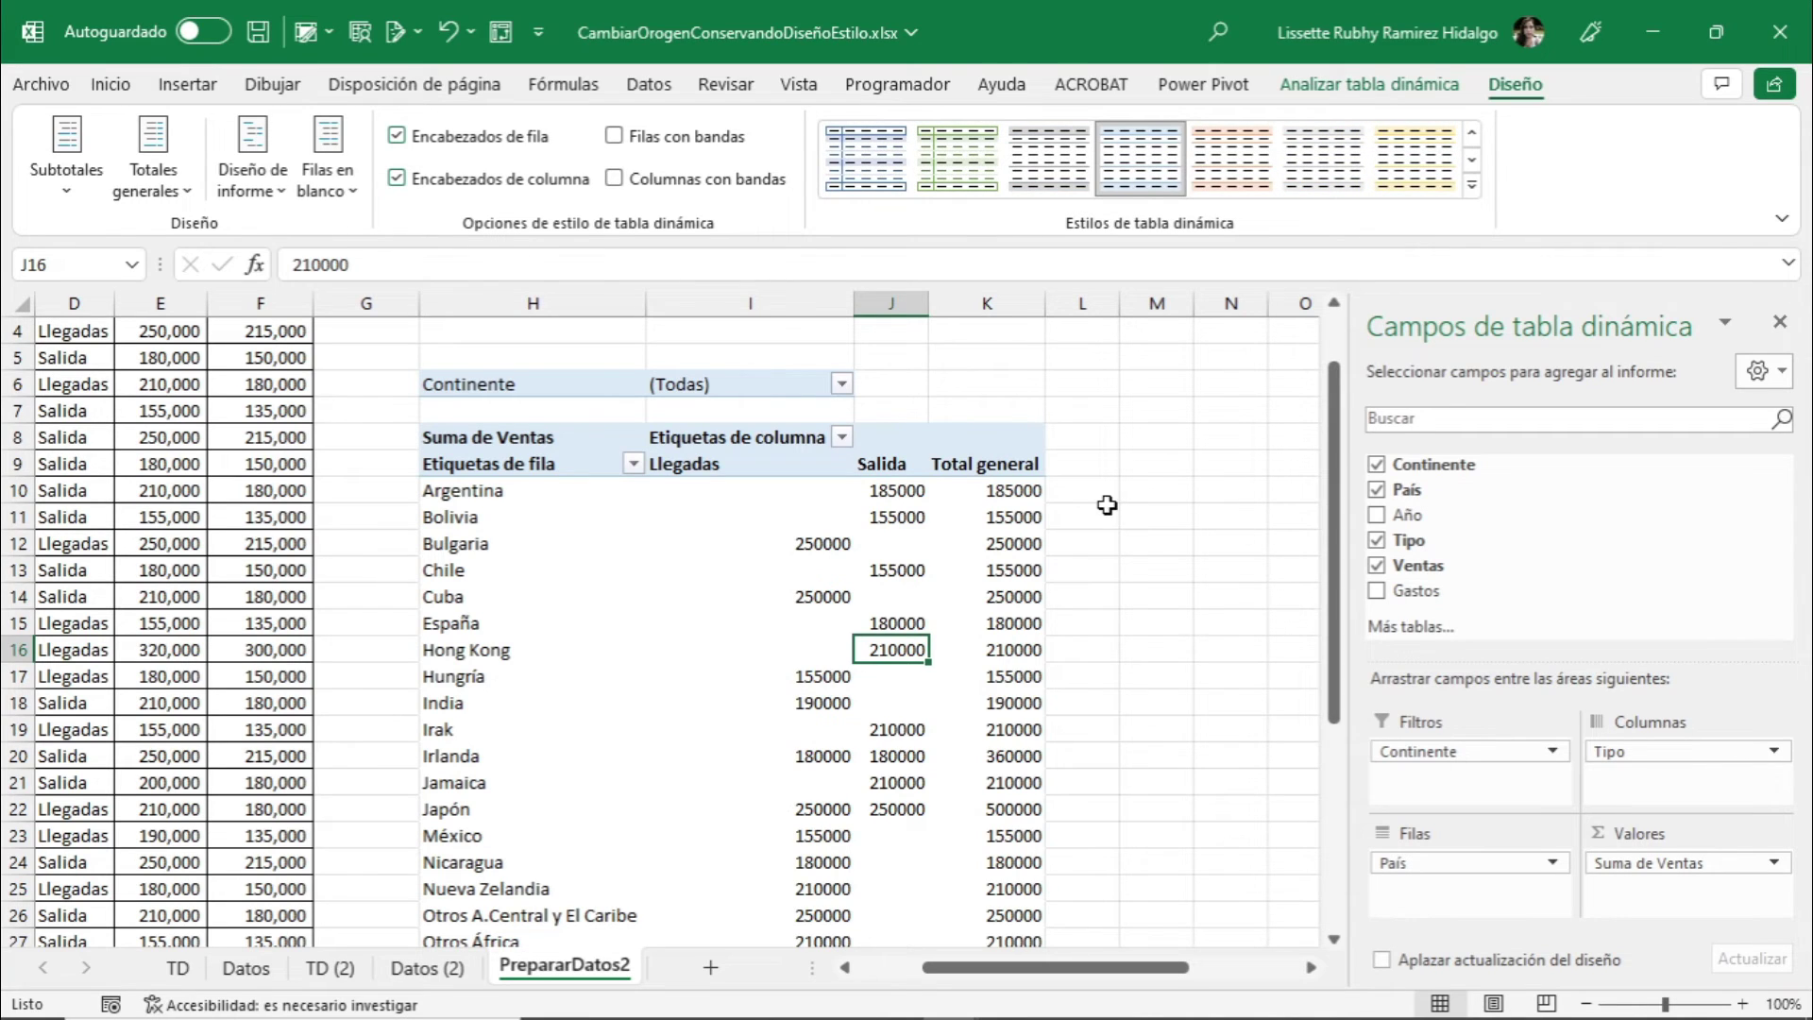
Apply the custom Corporativo style to the pivot table on the PrepararDatos2 sheet
click(1472, 191)
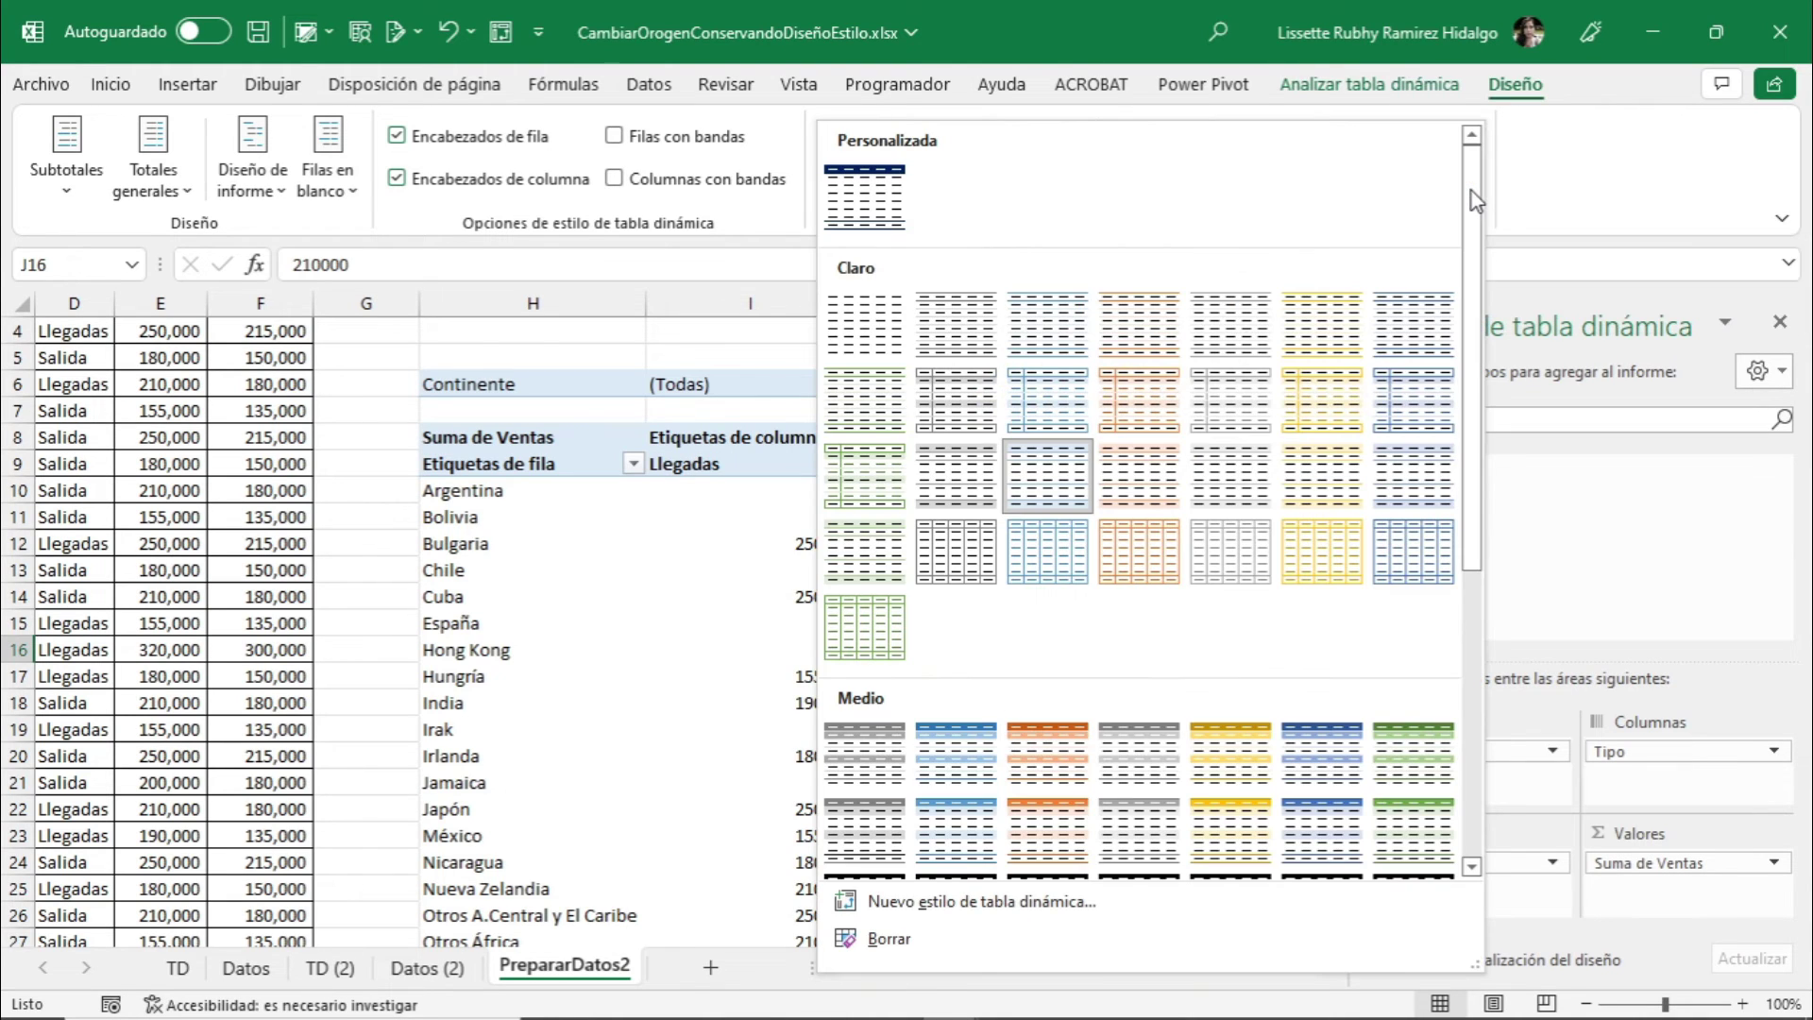
click(877, 212)
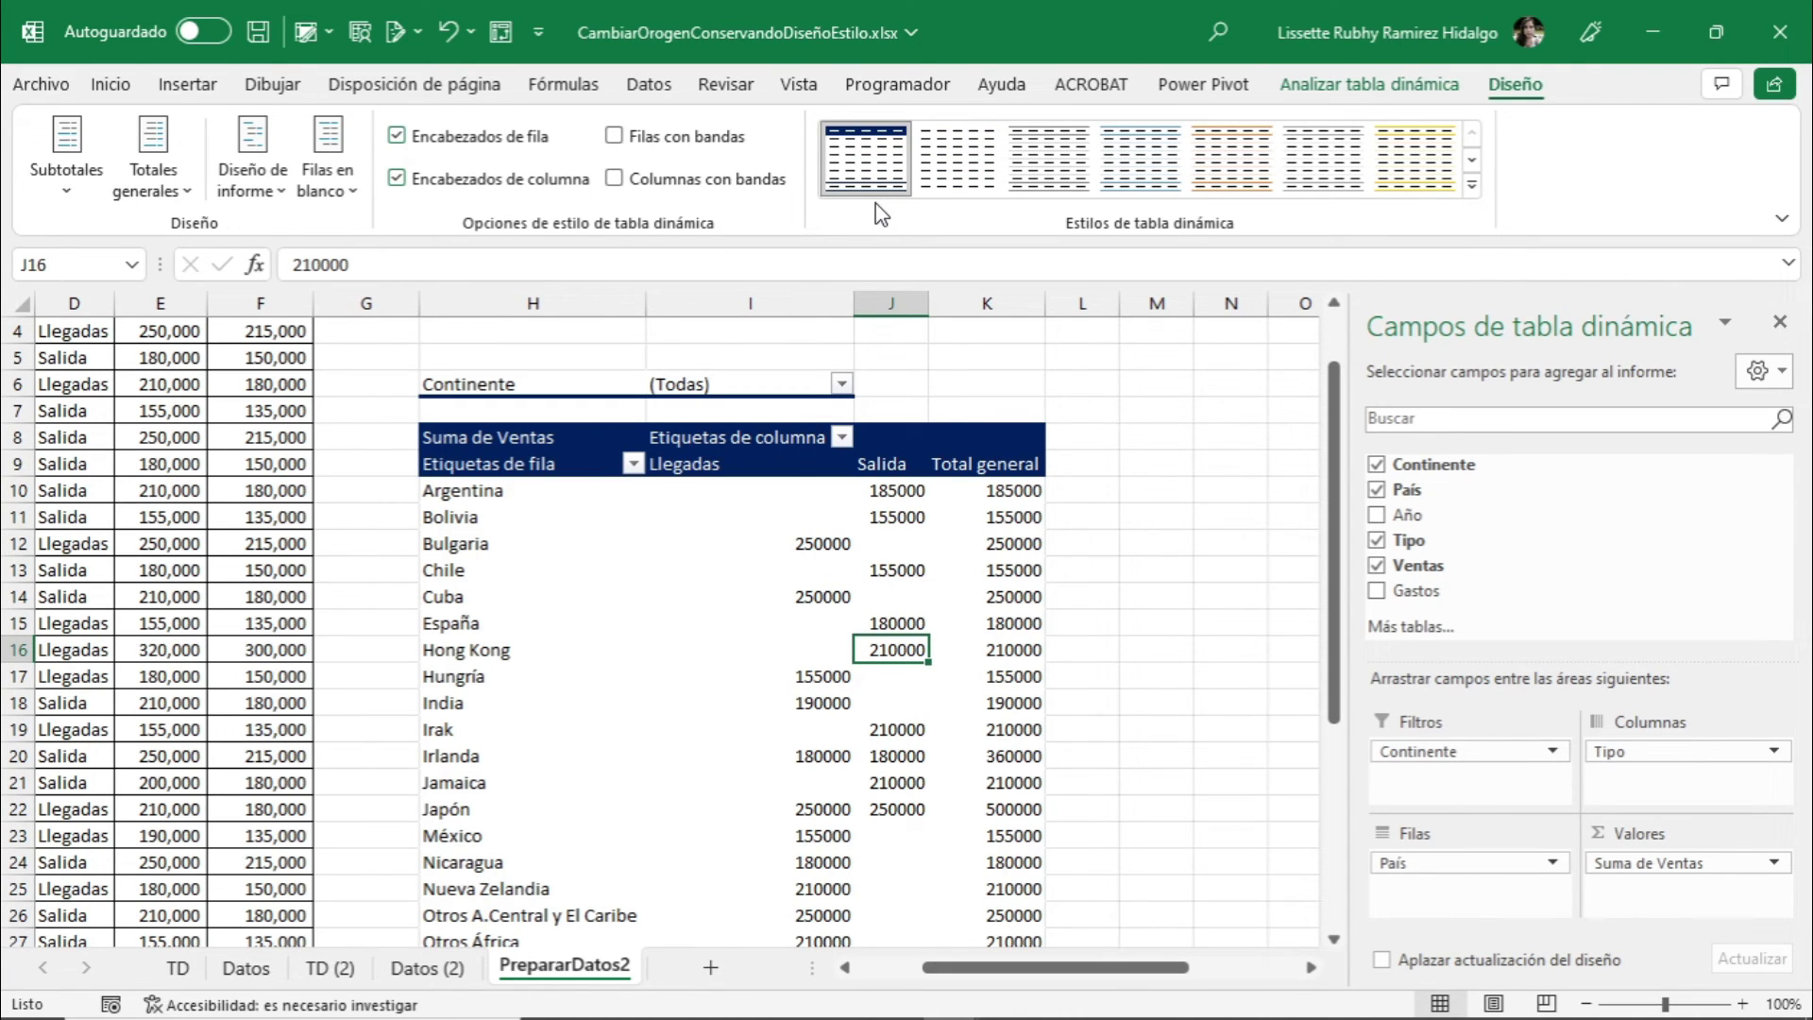
mouse_move(1036, 515)
Insert a pivot table on a new worksheet from the range Datos!$A$5:$C$23
click(343, 969)
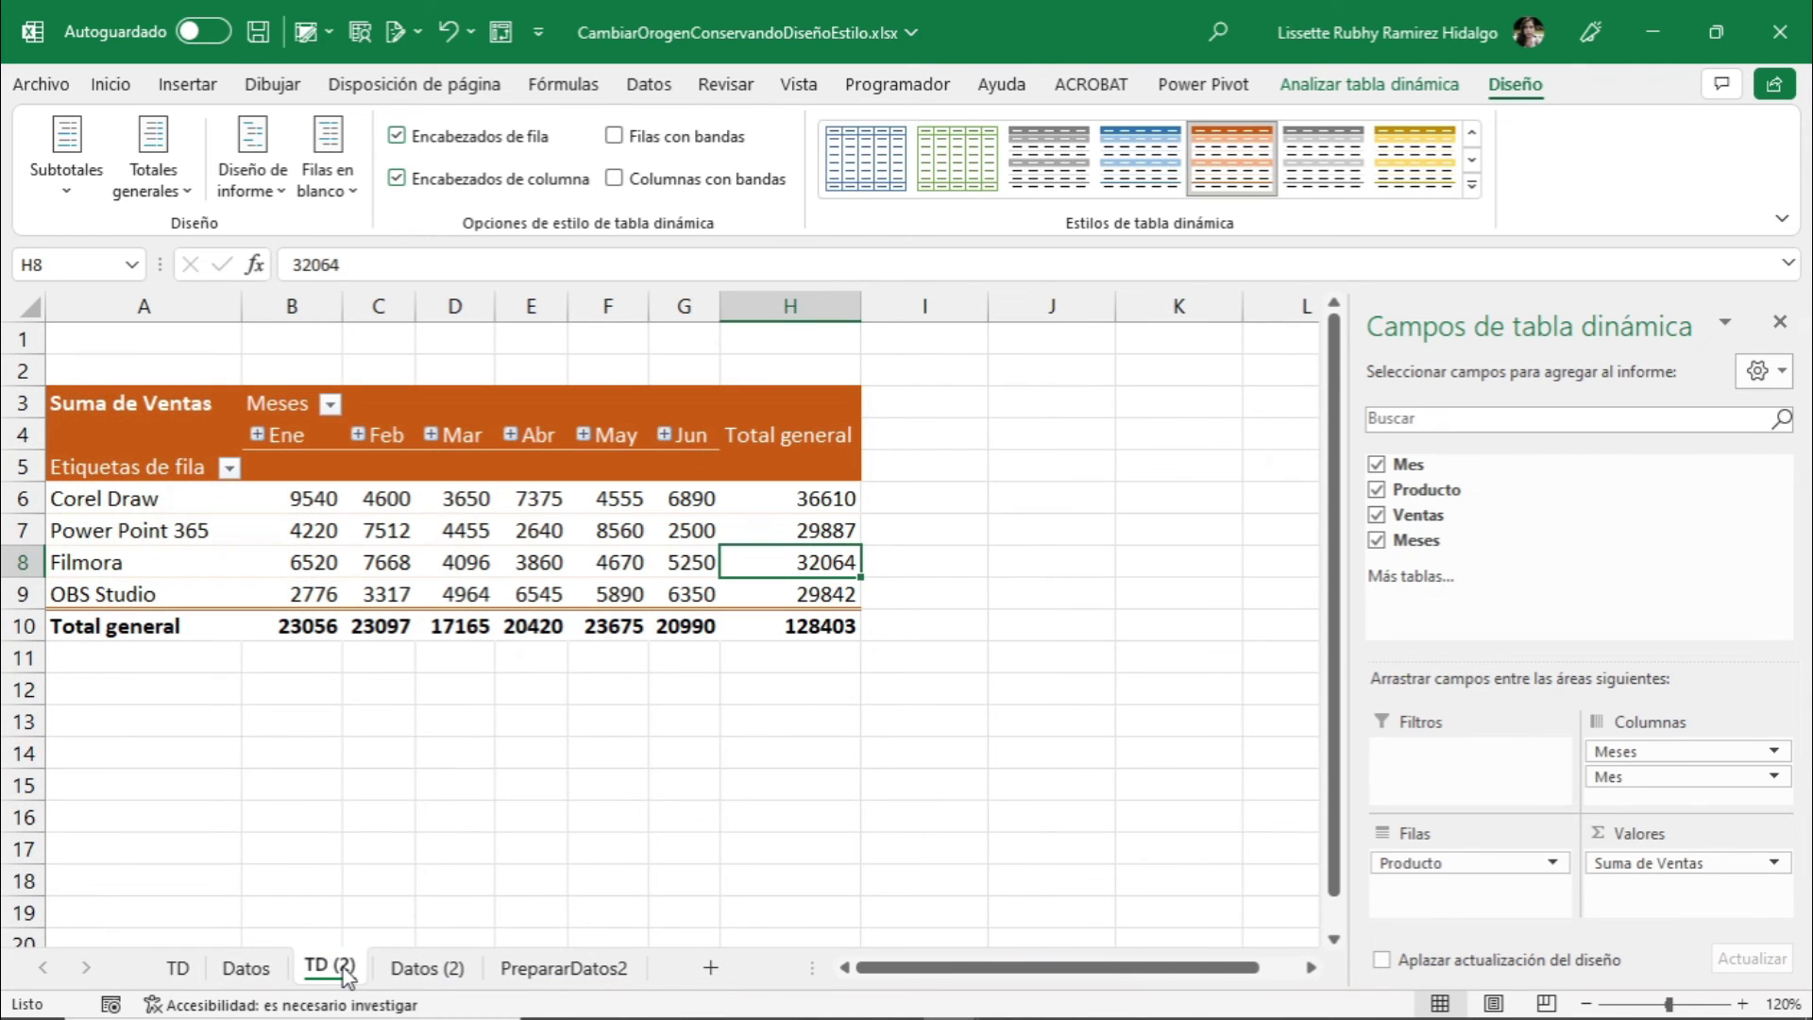
click(267, 973)
click(290, 556)
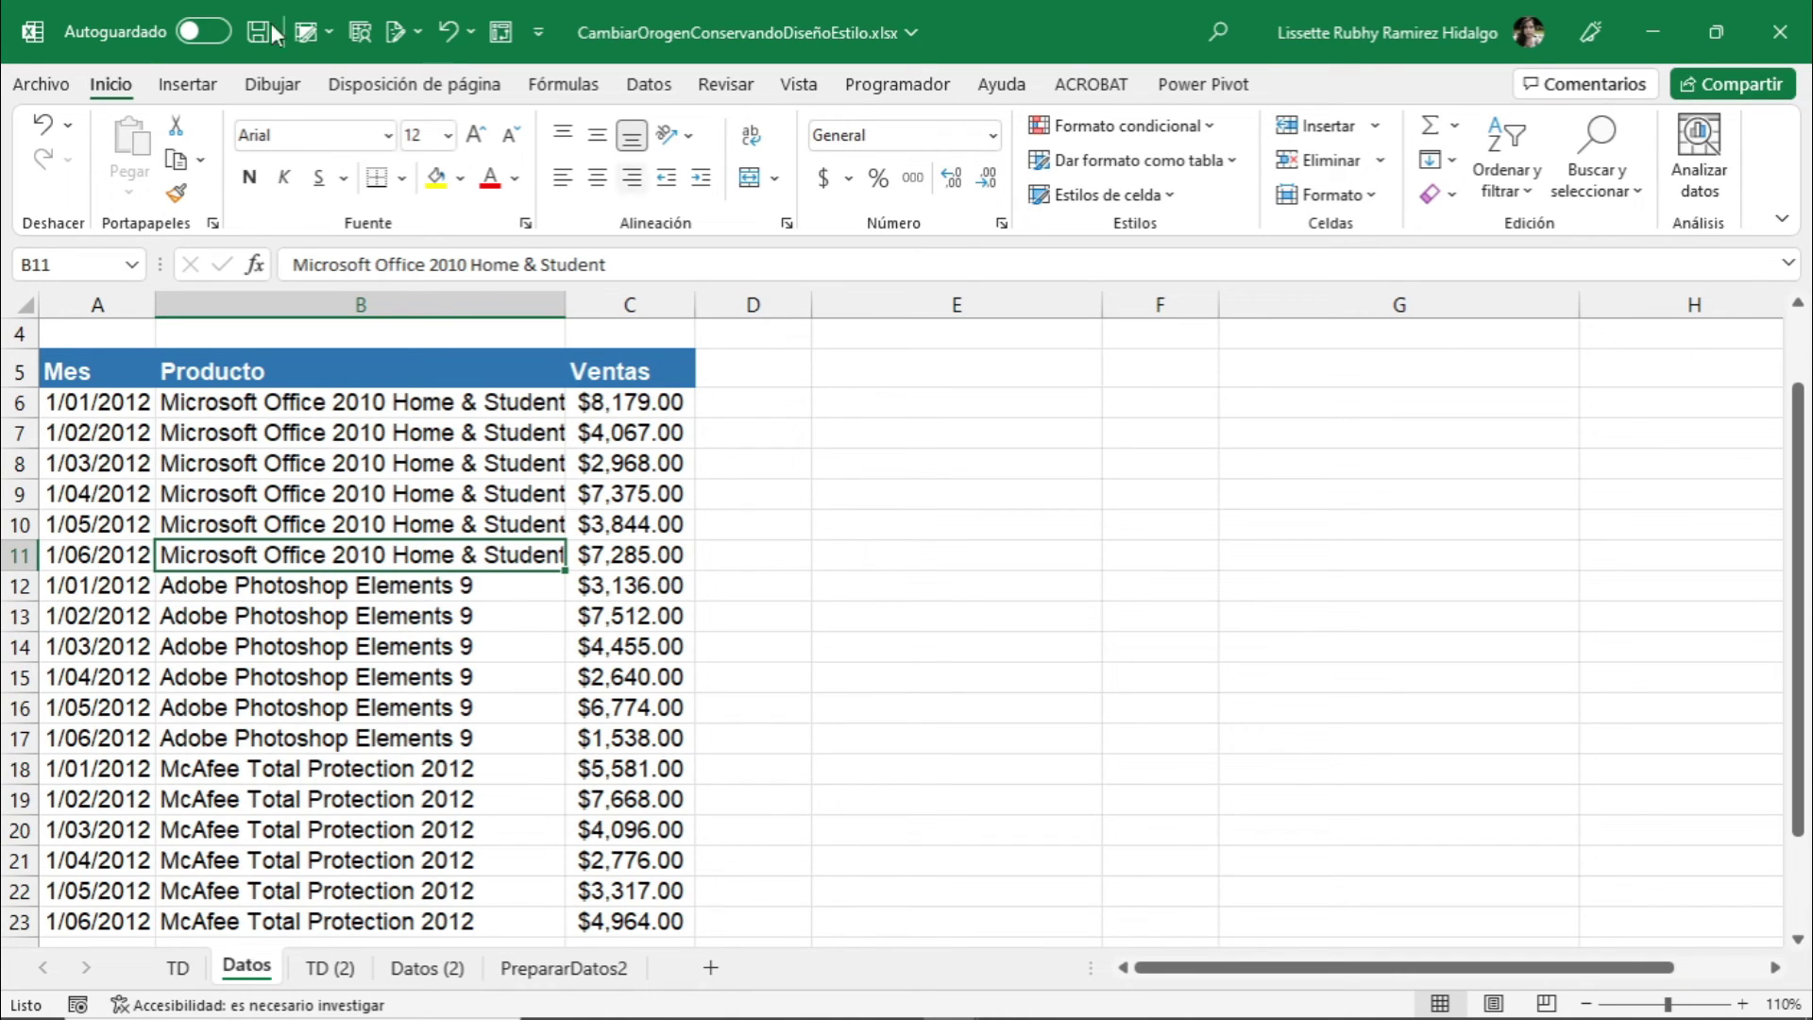
click(190, 90)
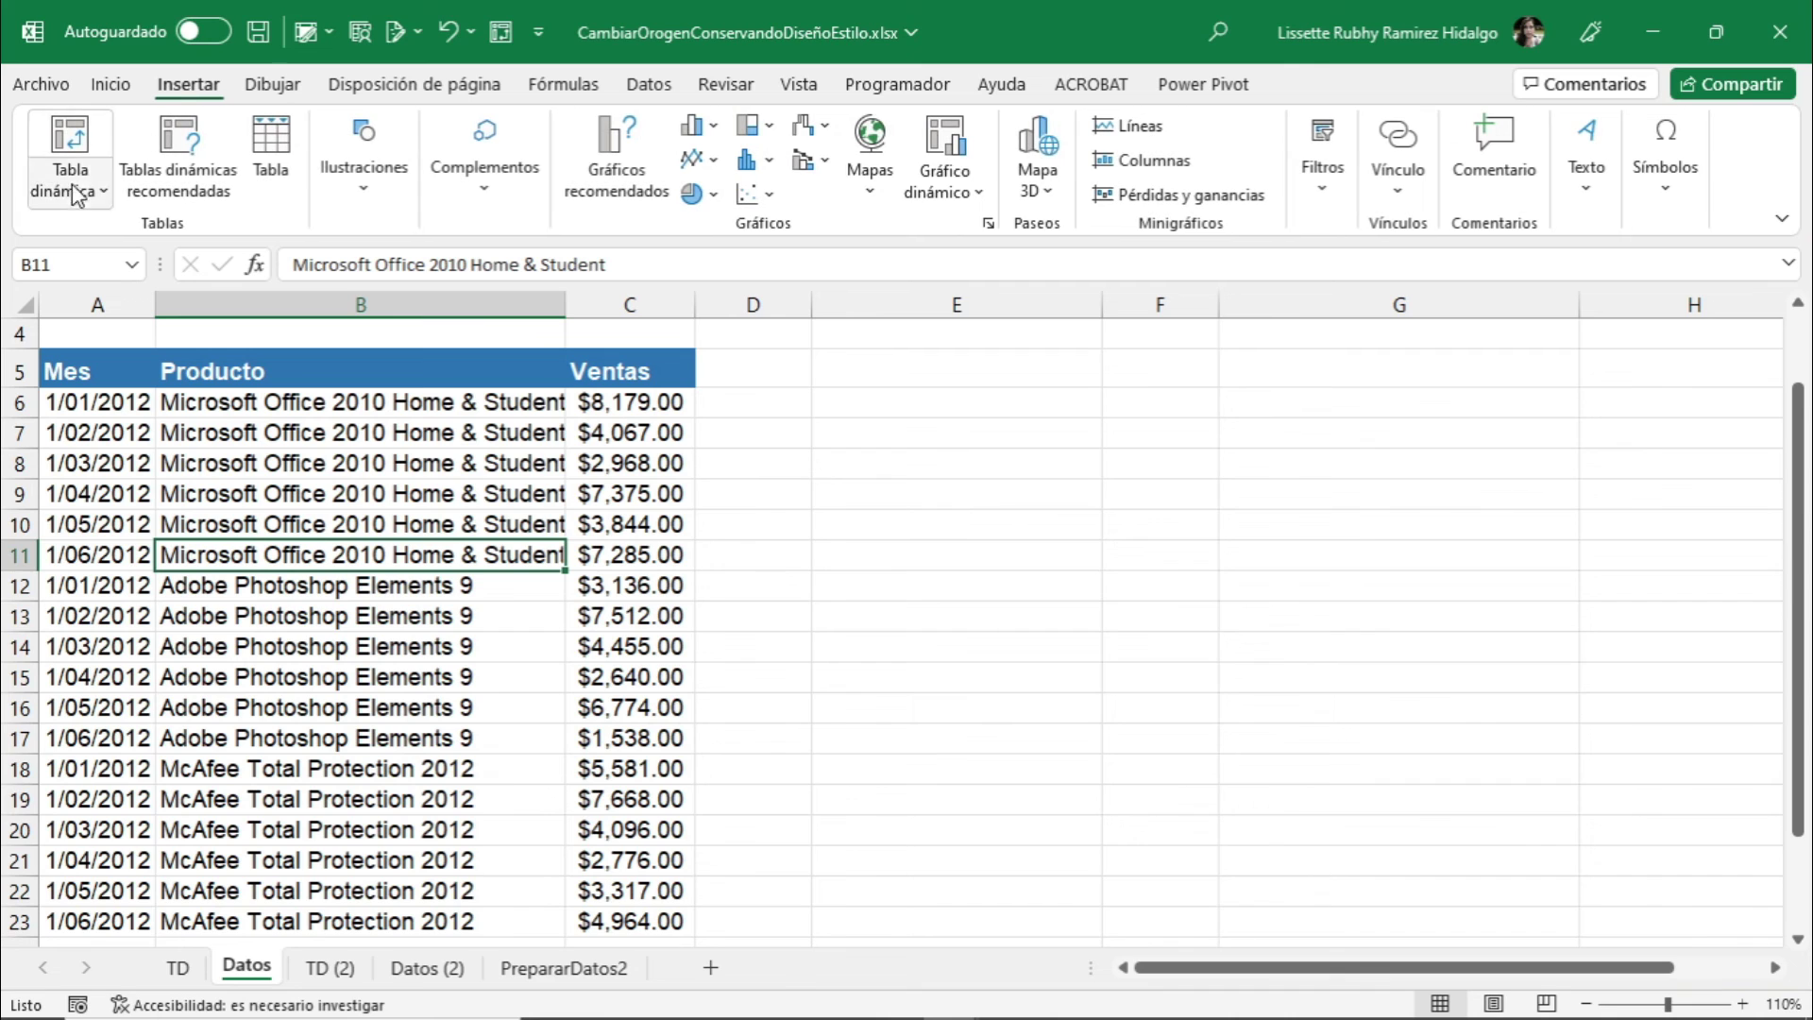
click(68, 137)
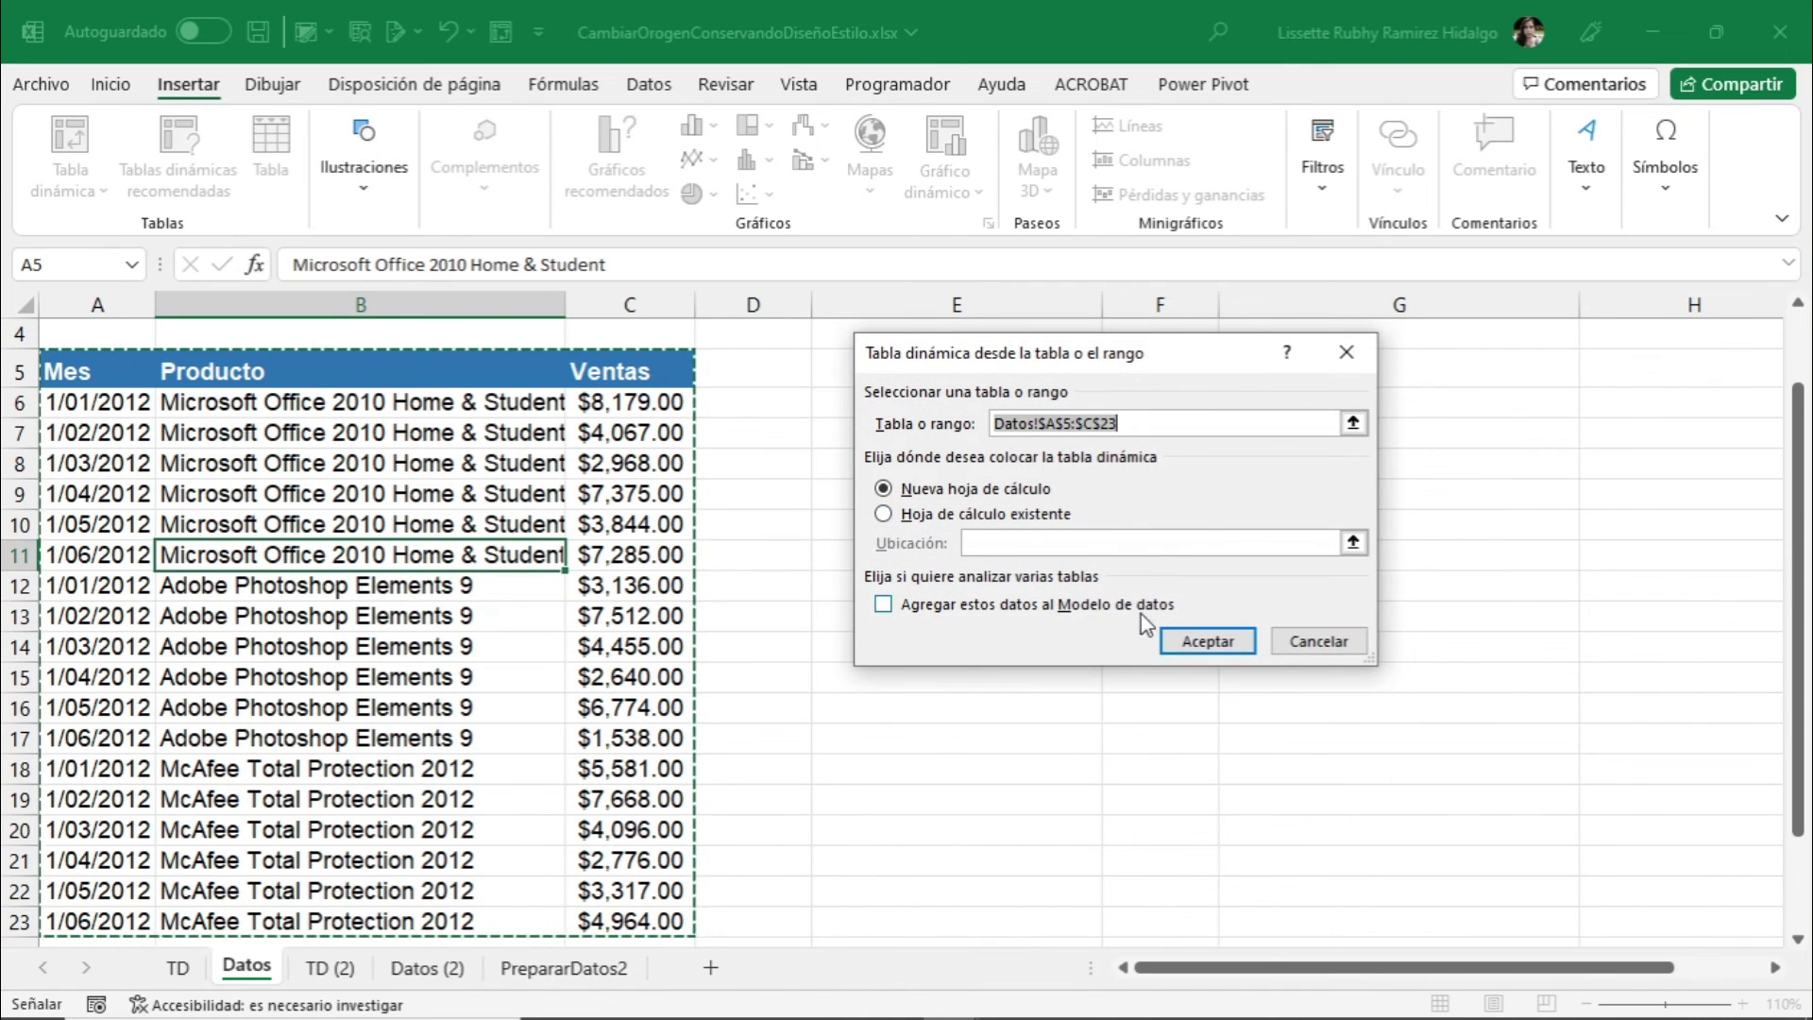
click(1208, 642)
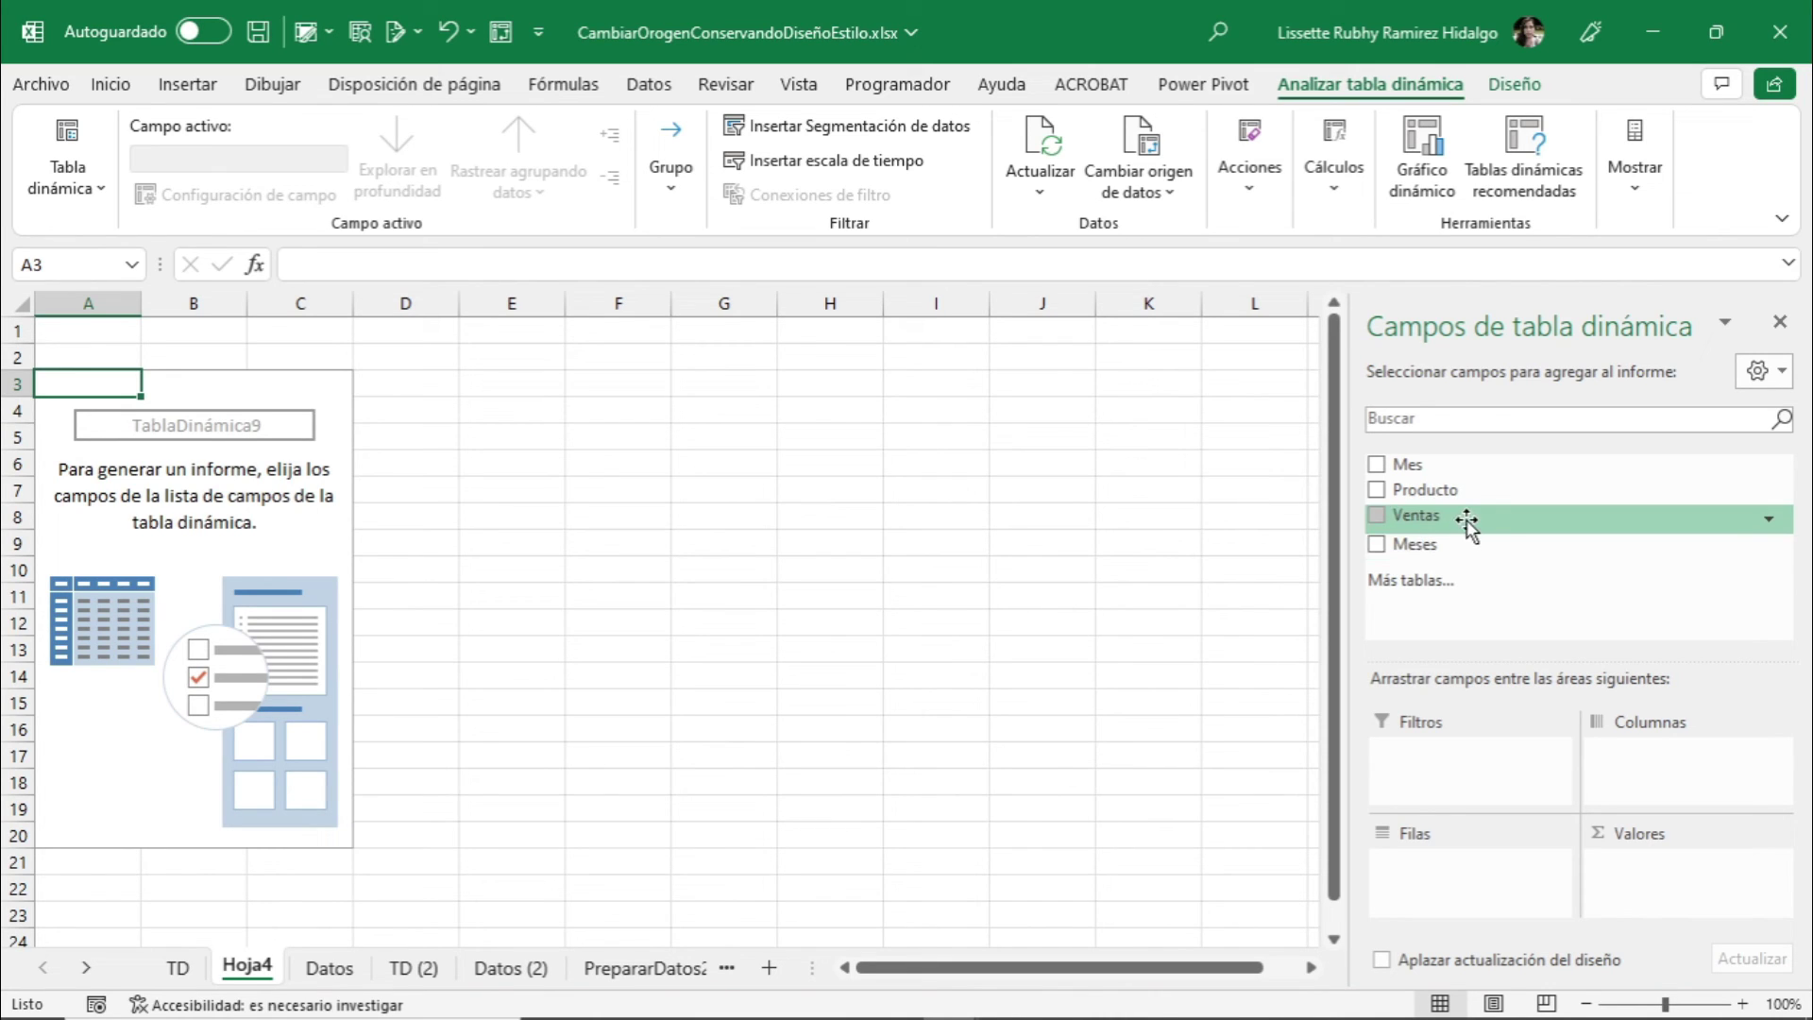
Lay out the new pivot table with Producto as rows, Meses as columns and Ventas as values
drag(1510, 526, 1634, 878)
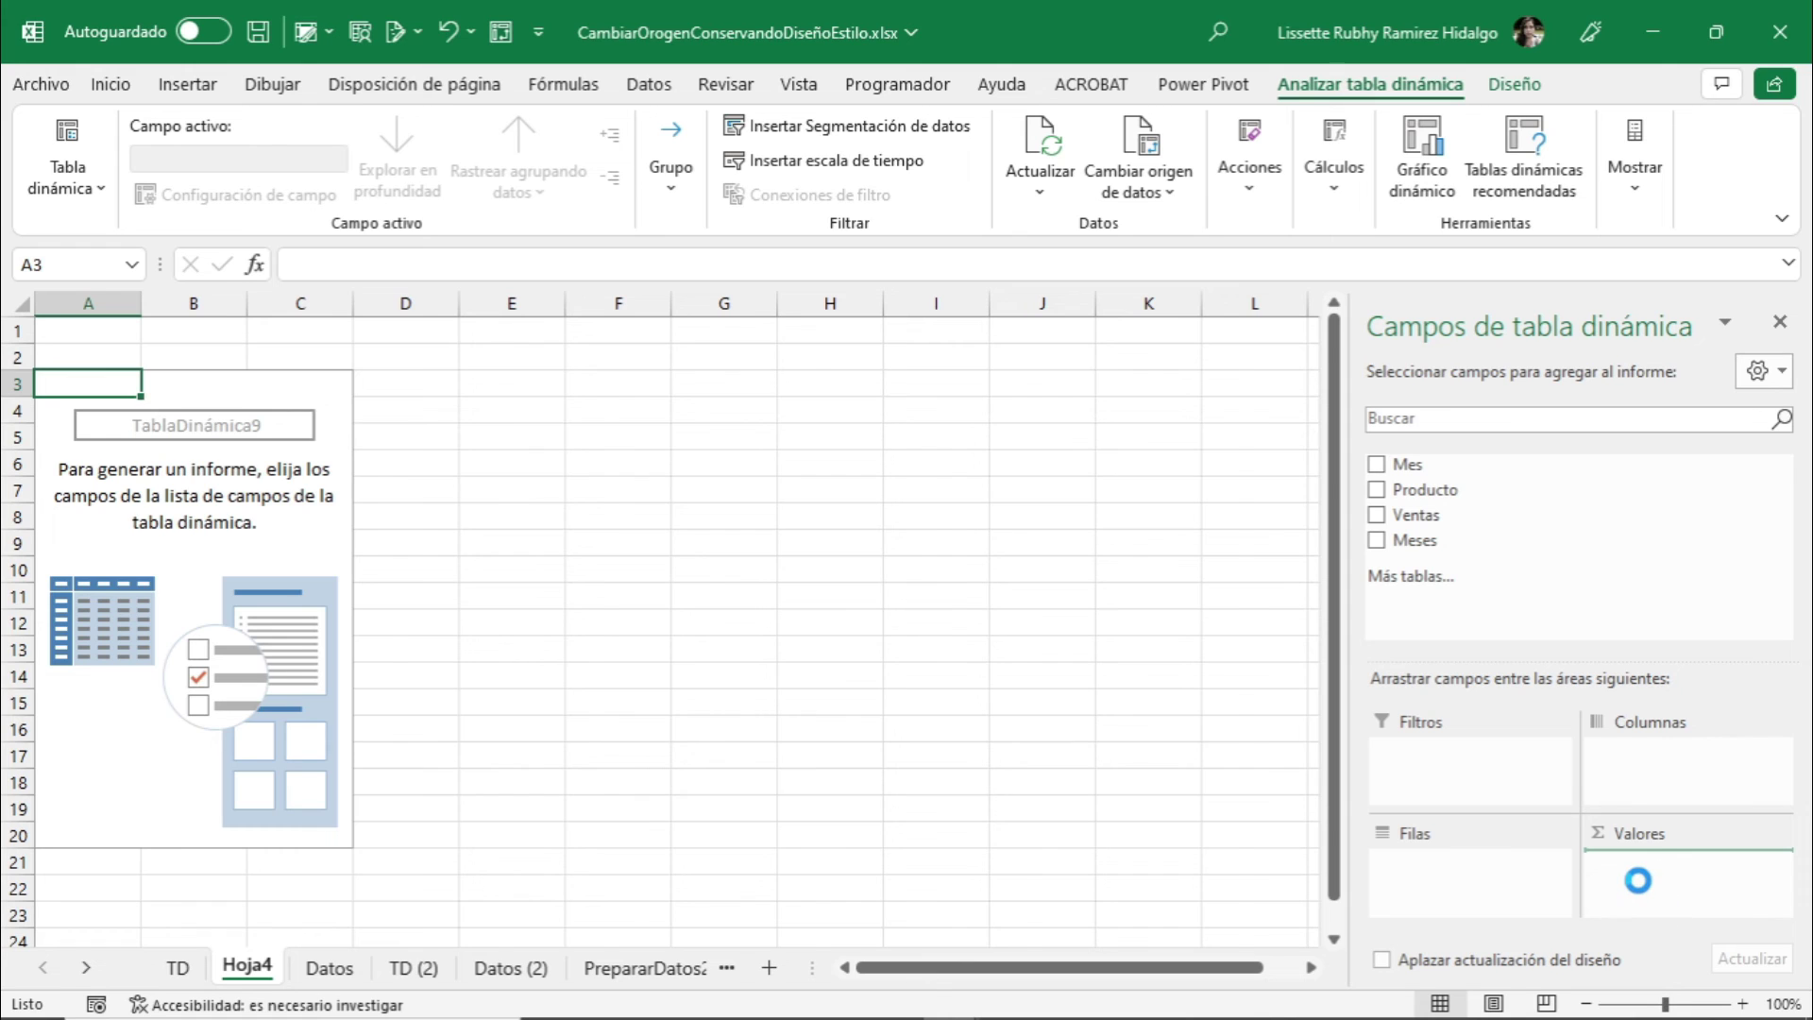
drag(1465, 493, 1486, 858)
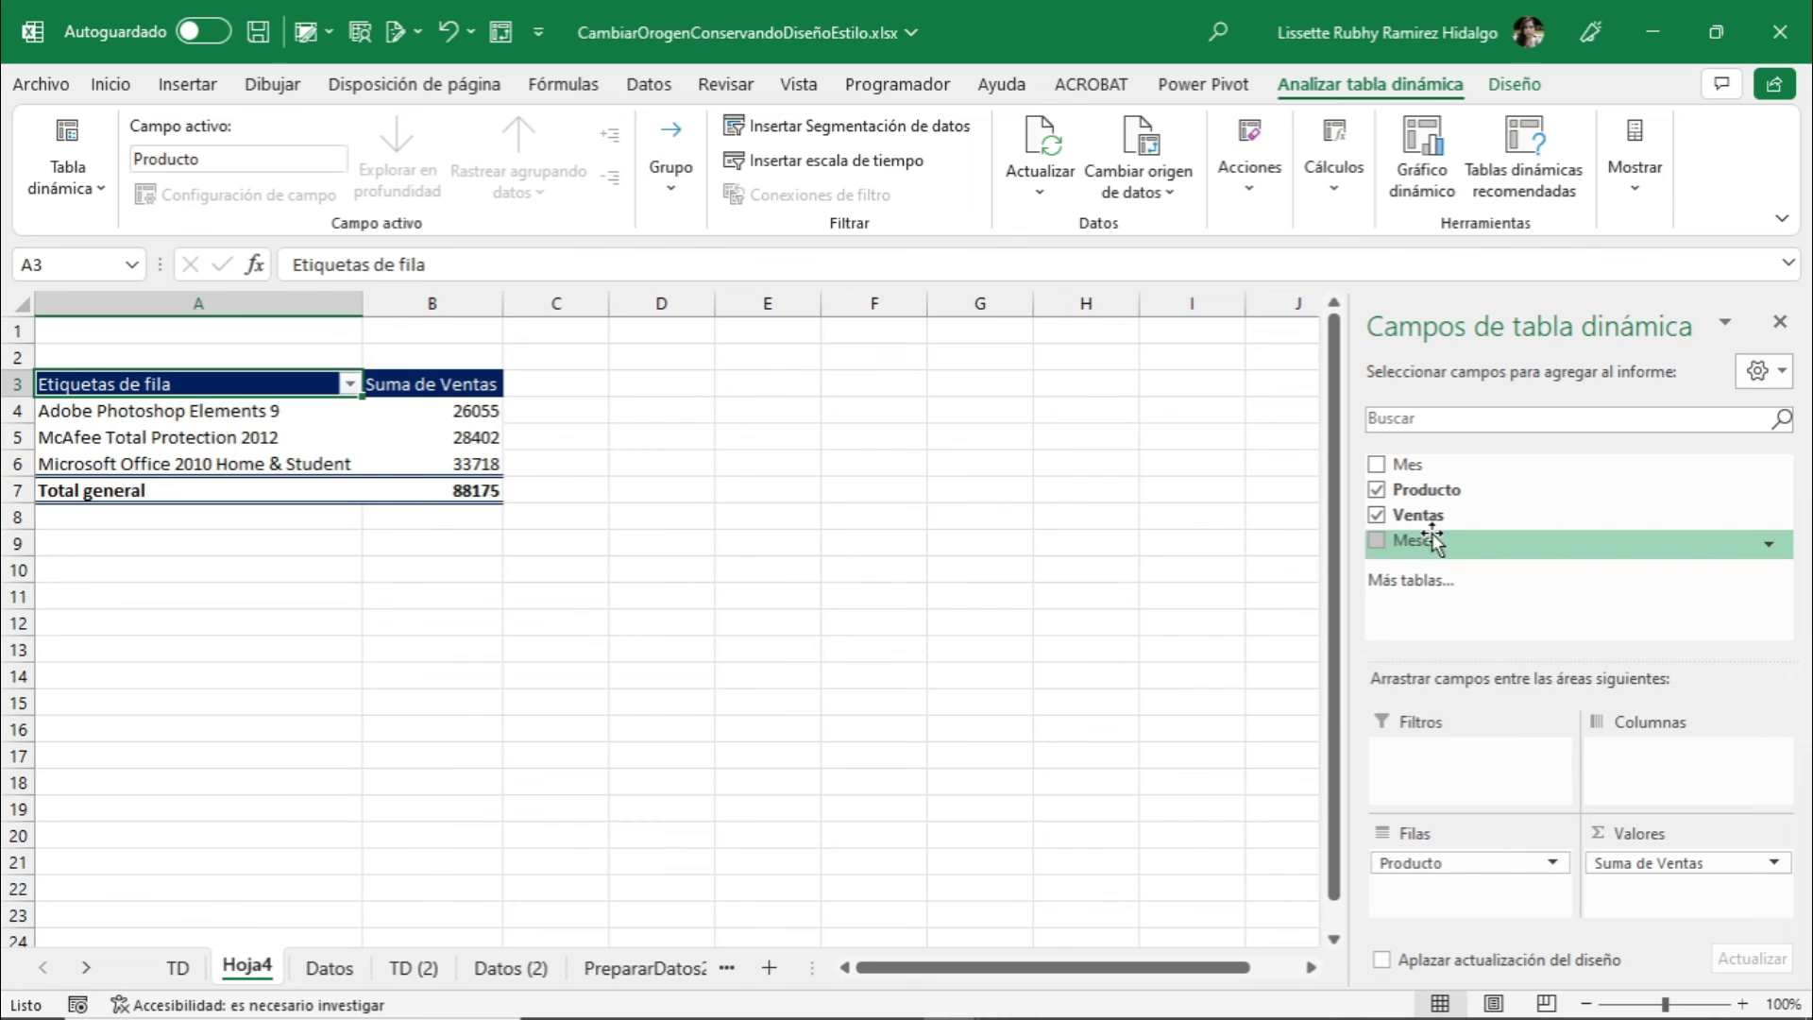
drag(1407, 544, 1657, 770)
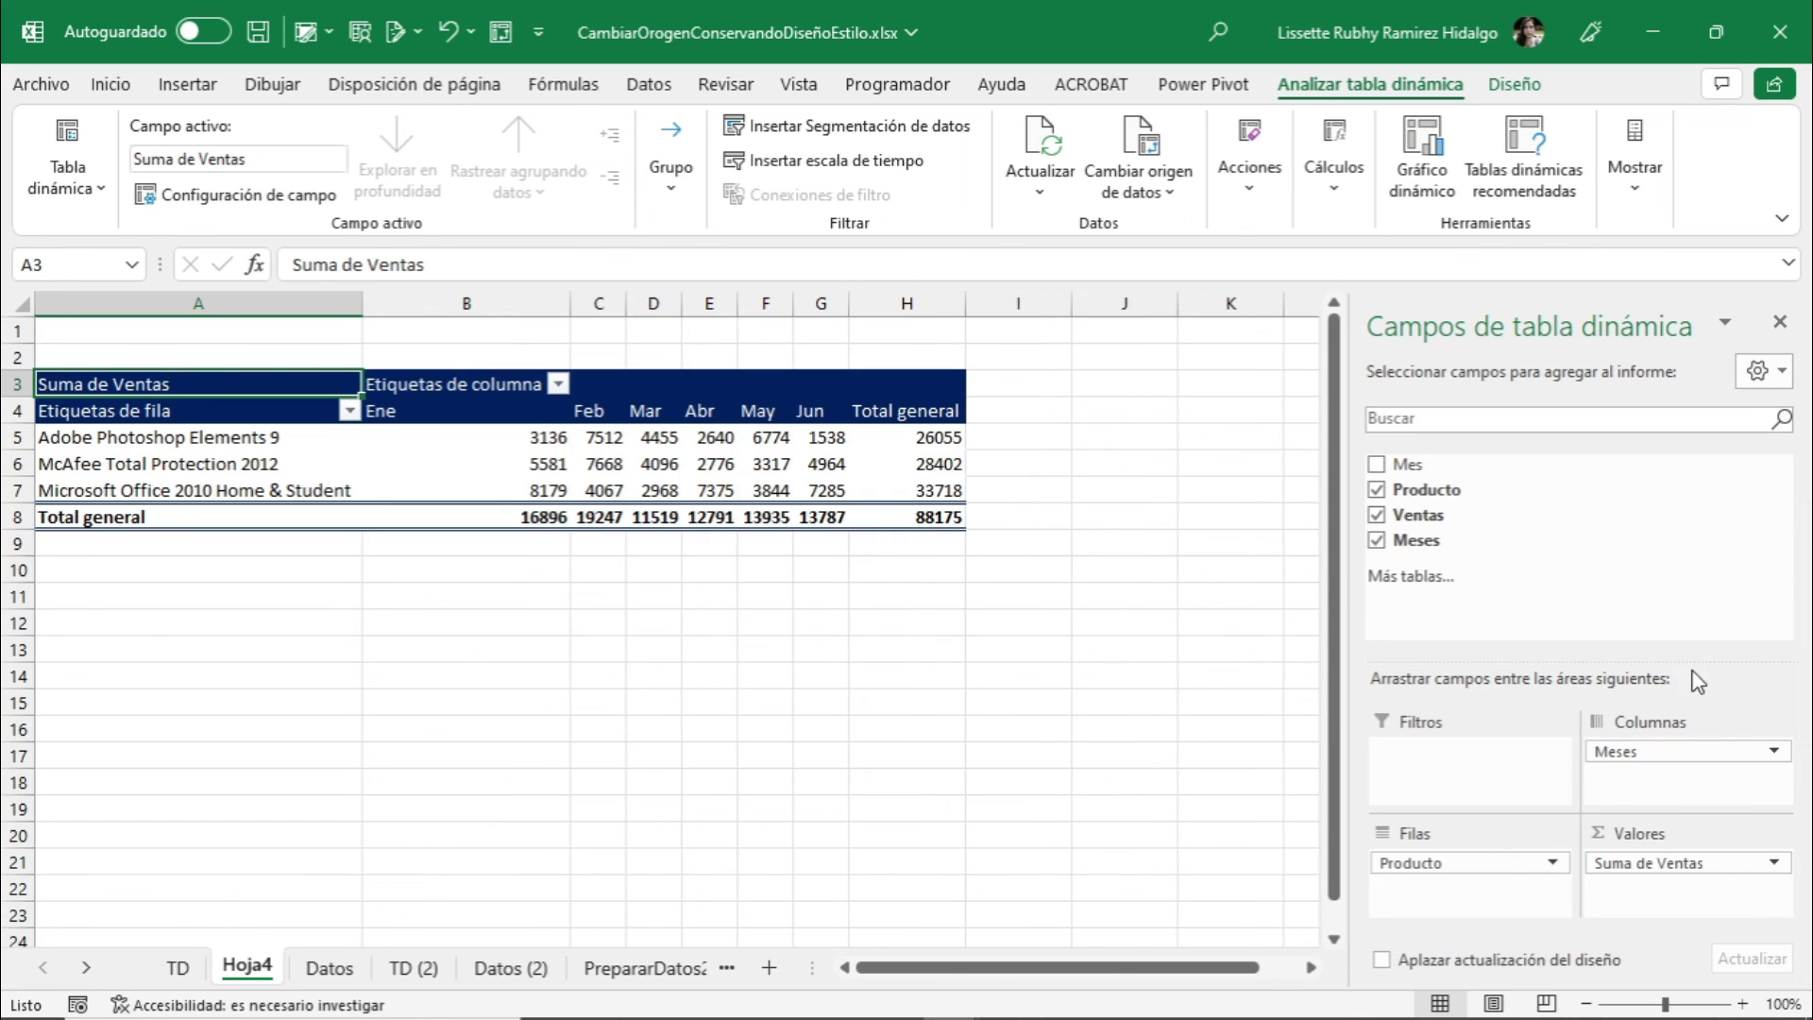